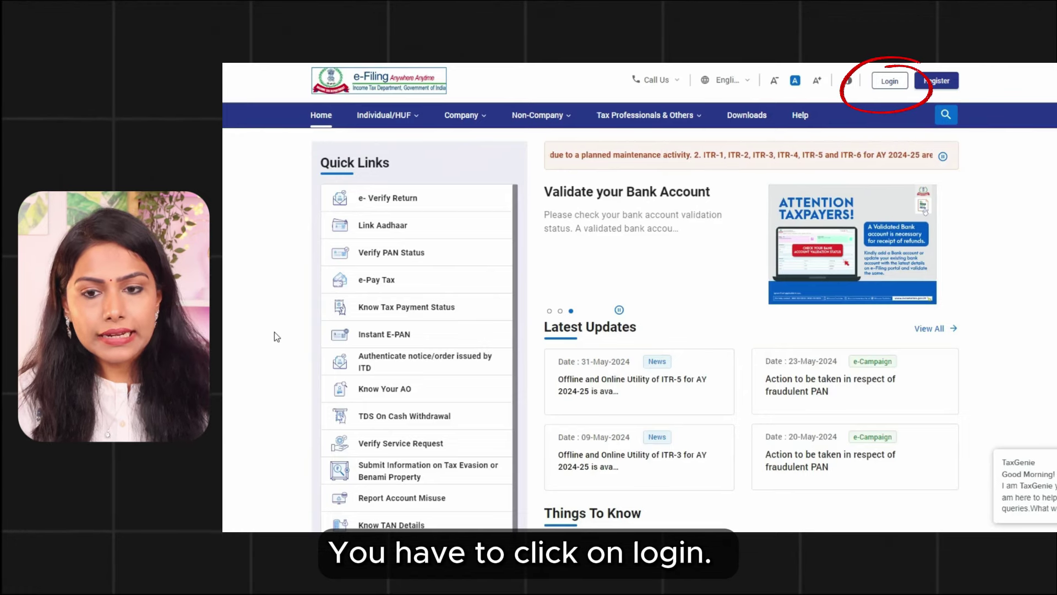
- Log in to the e-Filing account, confirming the secure access message
click(889, 81)
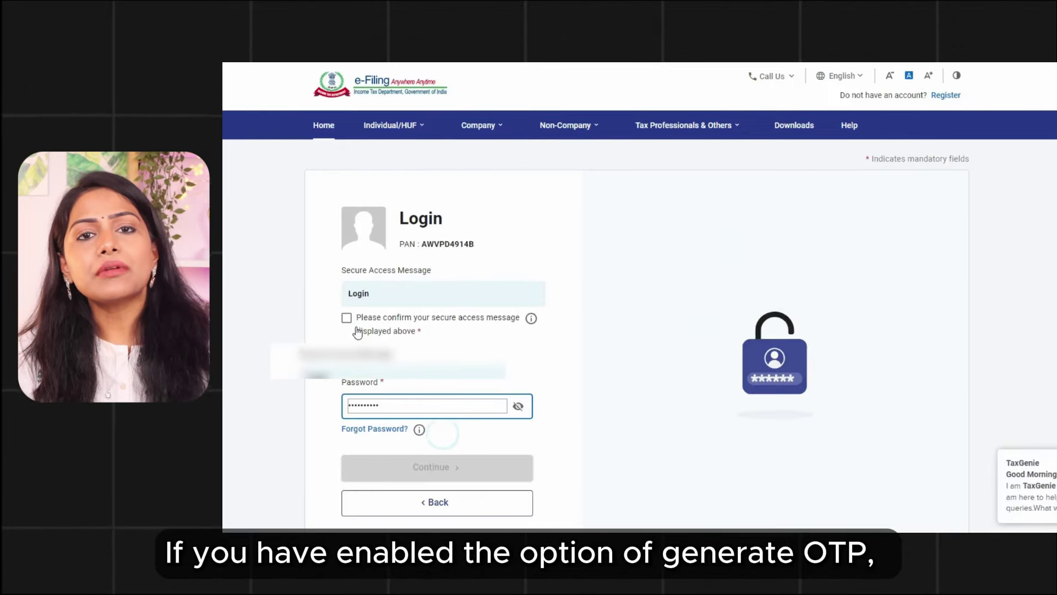
click(348, 318)
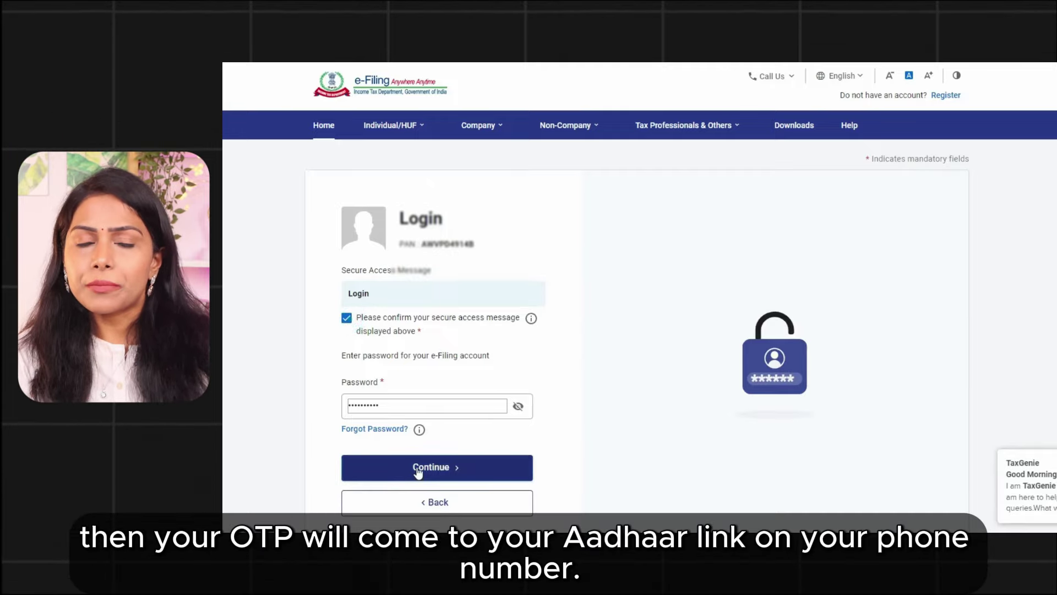
click(419, 469)
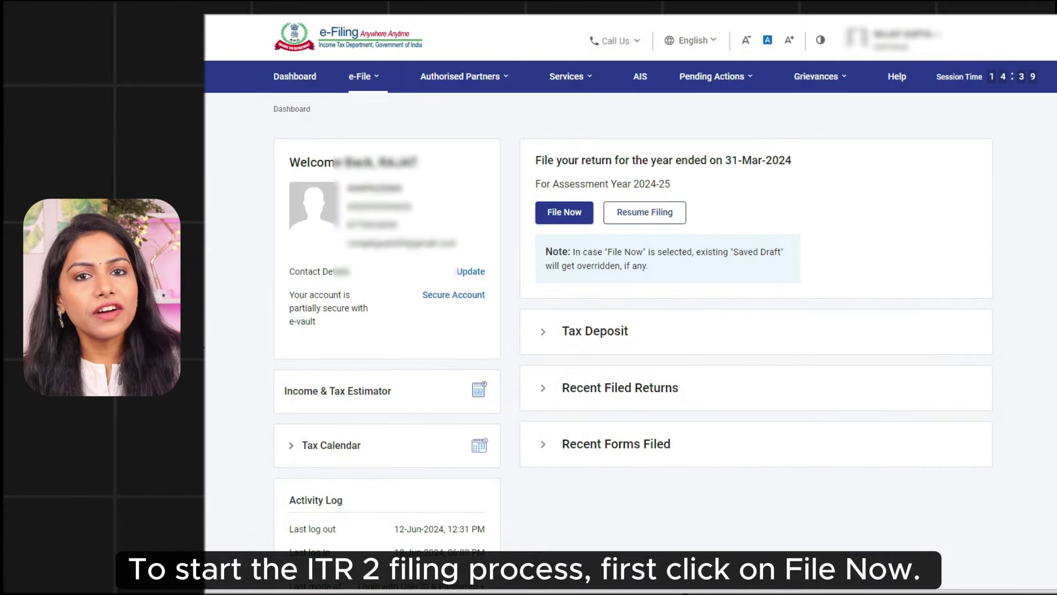
- Start a new income tax return filing for assessment year 2024-25 in Online mode
click(561, 220)
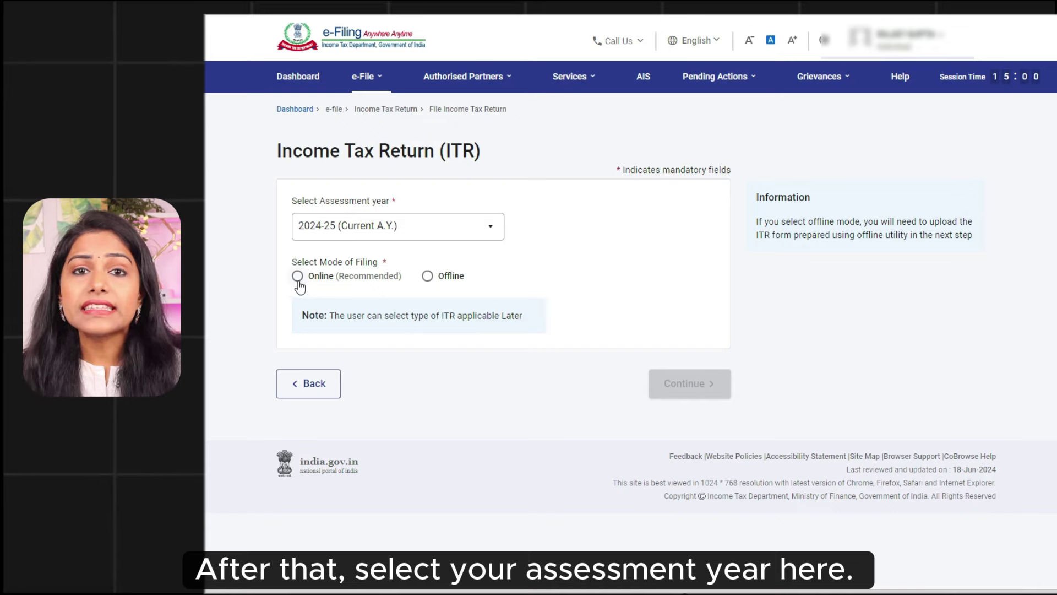
click(297, 276)
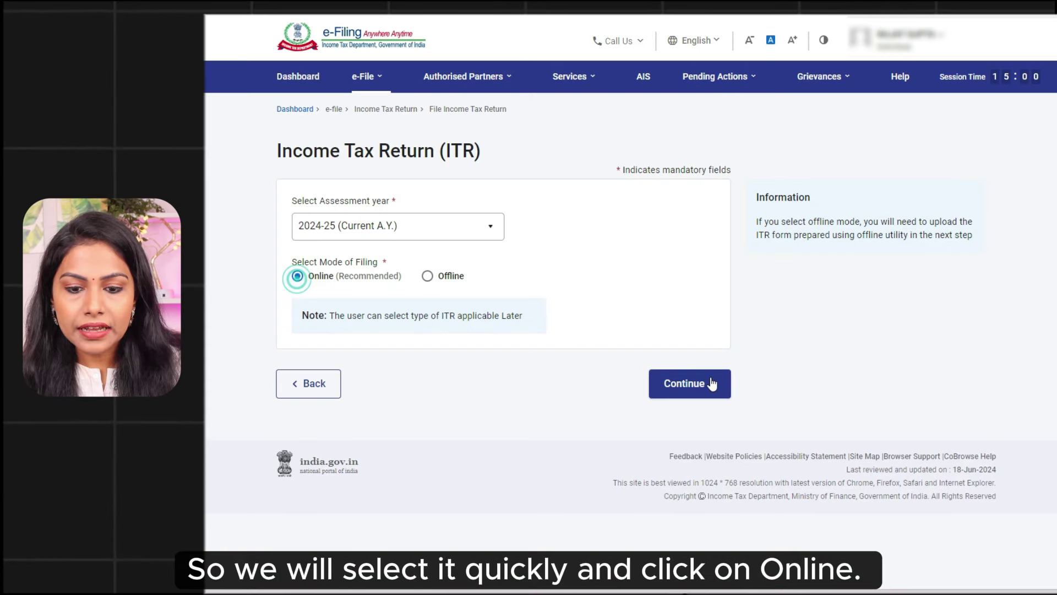
click(712, 384)
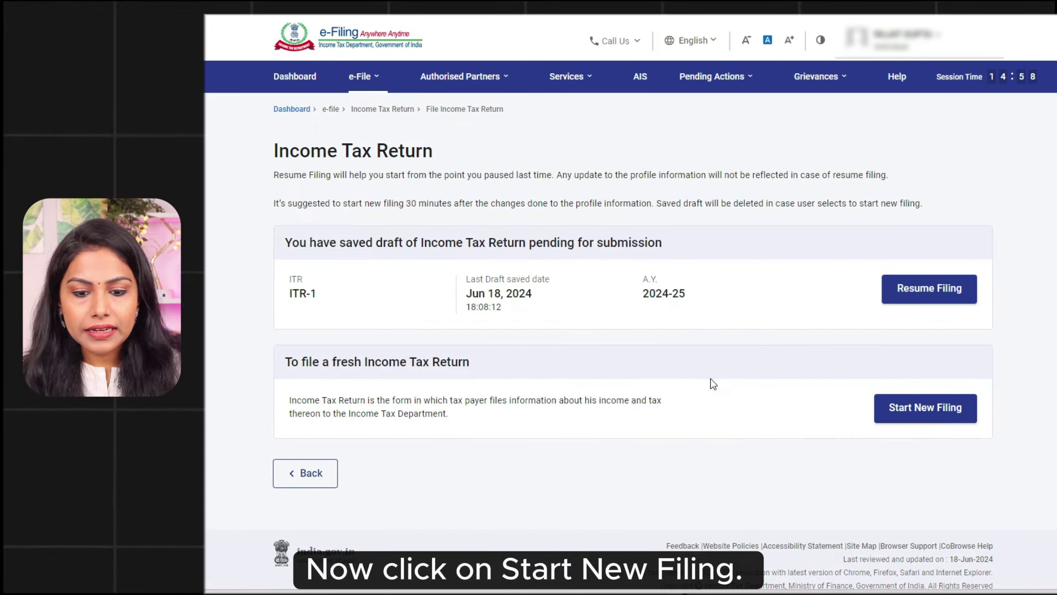
click(959, 408)
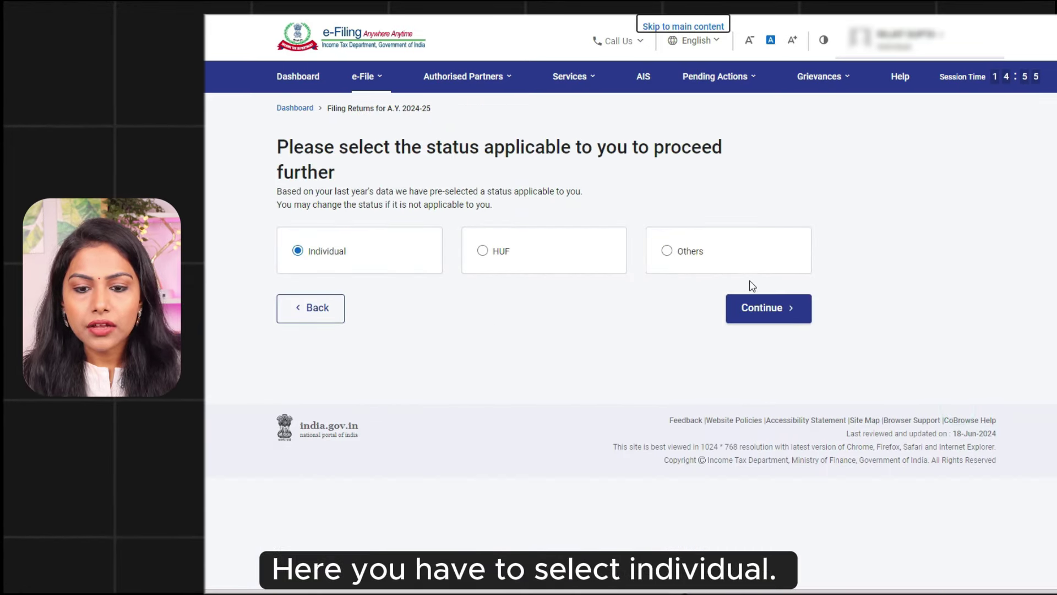
- Proceed with the Individual status and choose ITR-2 as the return form
click(780, 306)
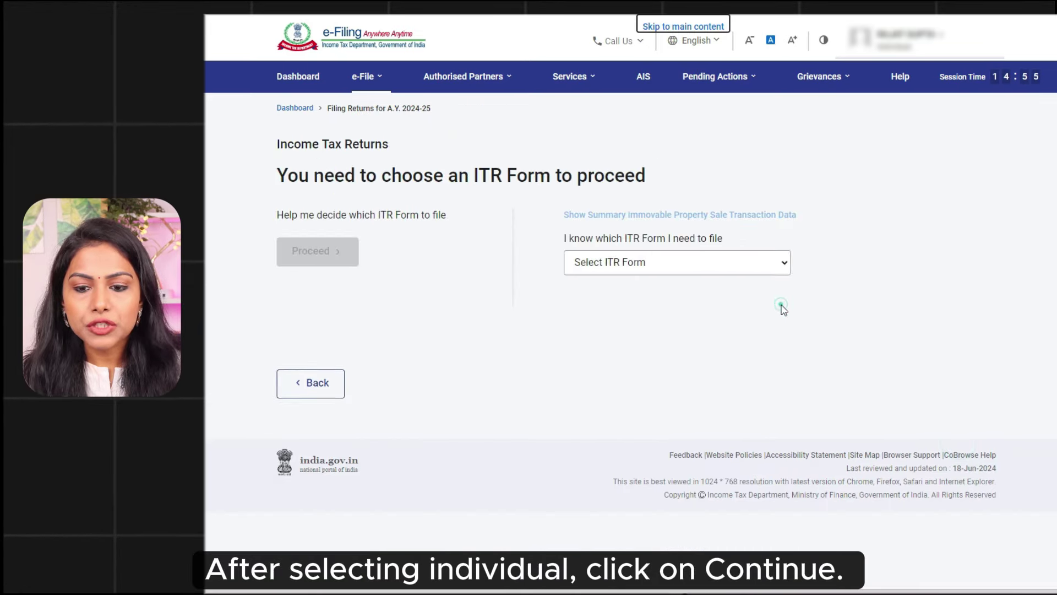
click(665, 269)
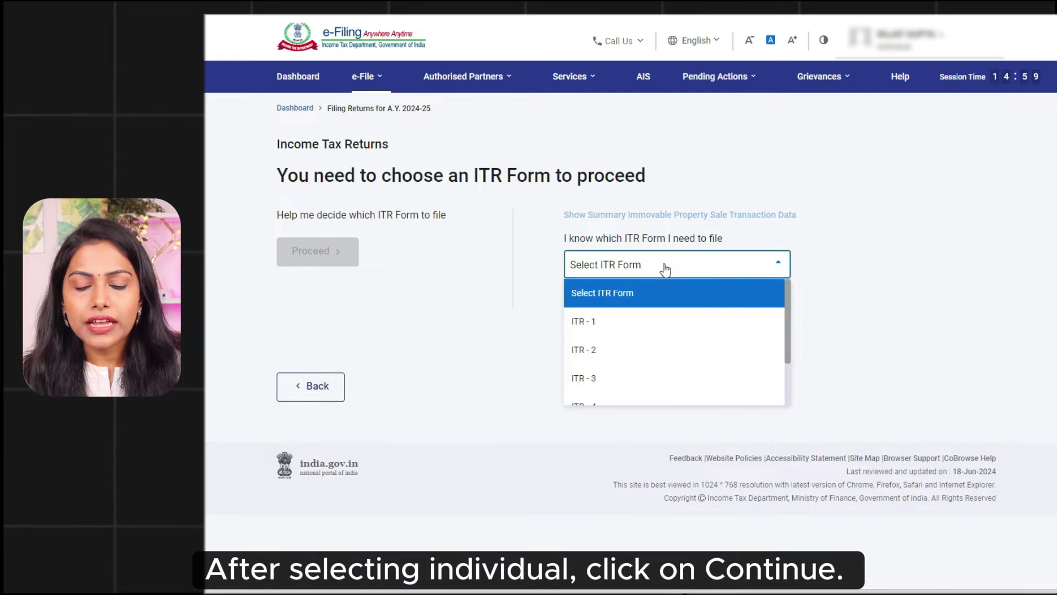
click(616, 359)
click(627, 373)
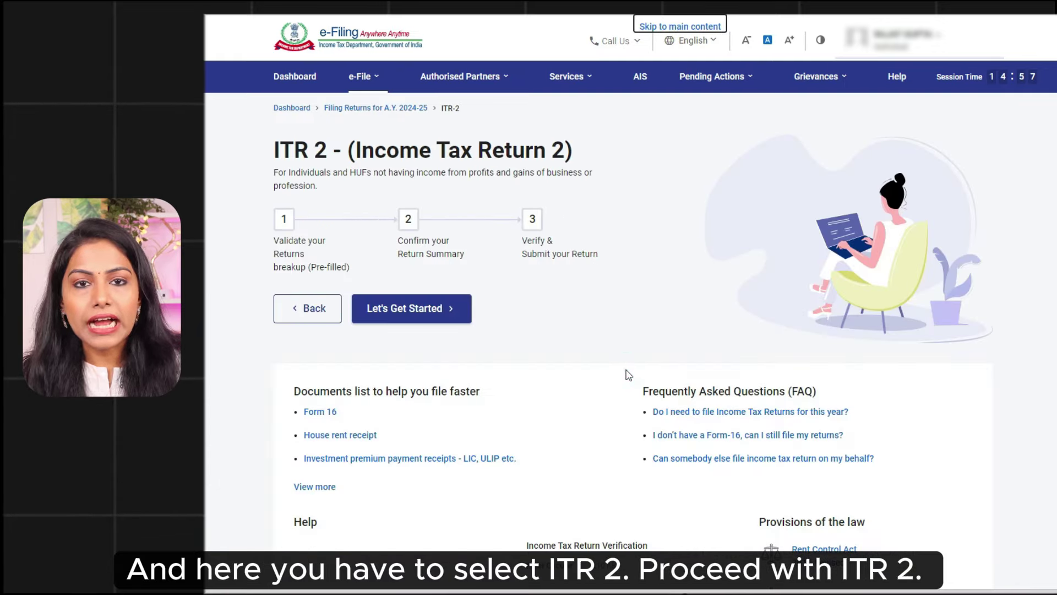
- Get started with ITR-2 and give Others as the reason for filing the return
click(401, 316)
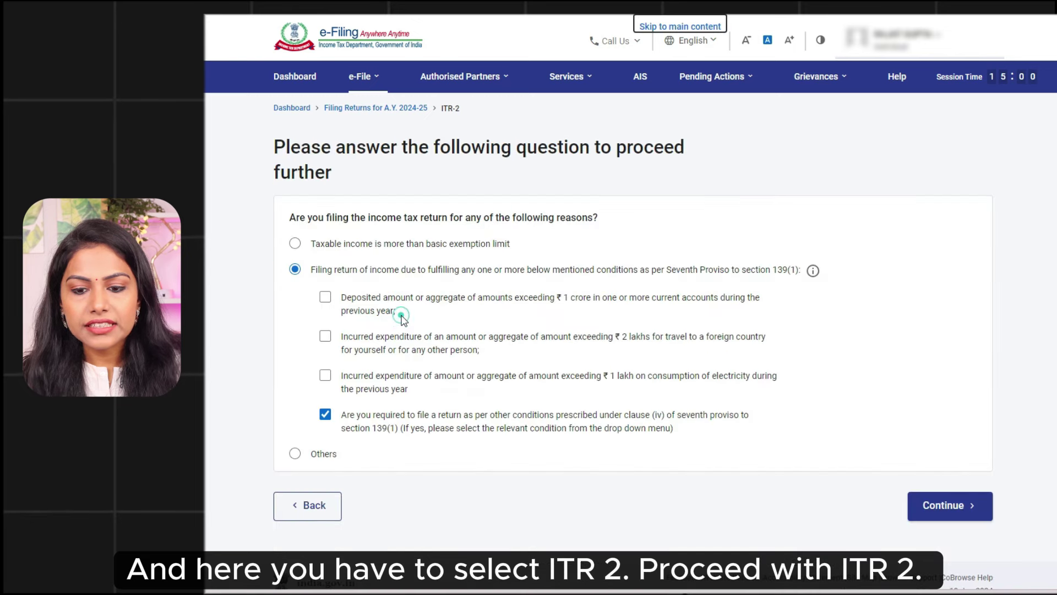
click(296, 246)
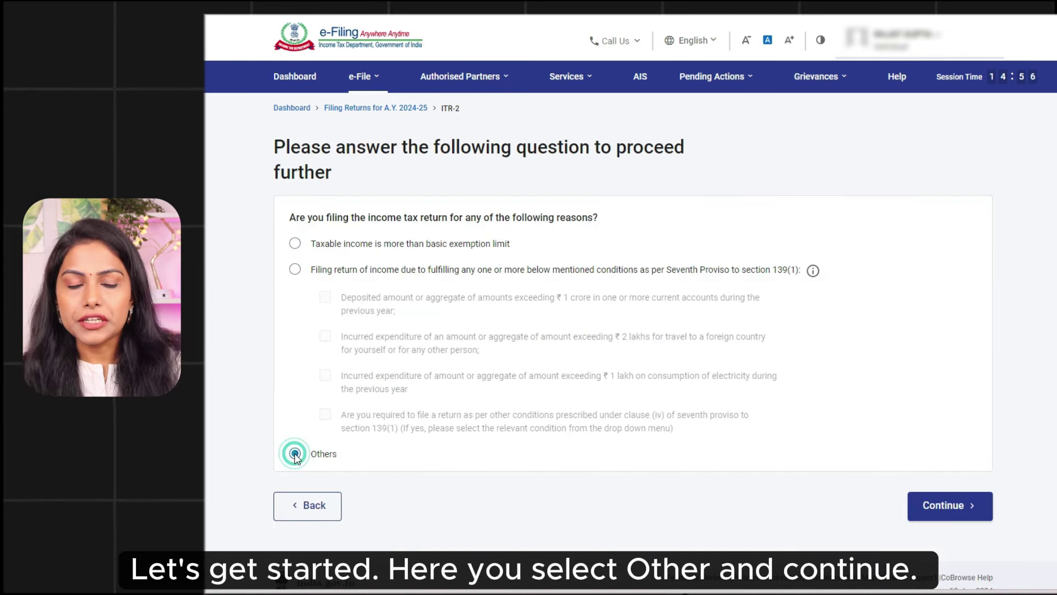
click(950, 505)
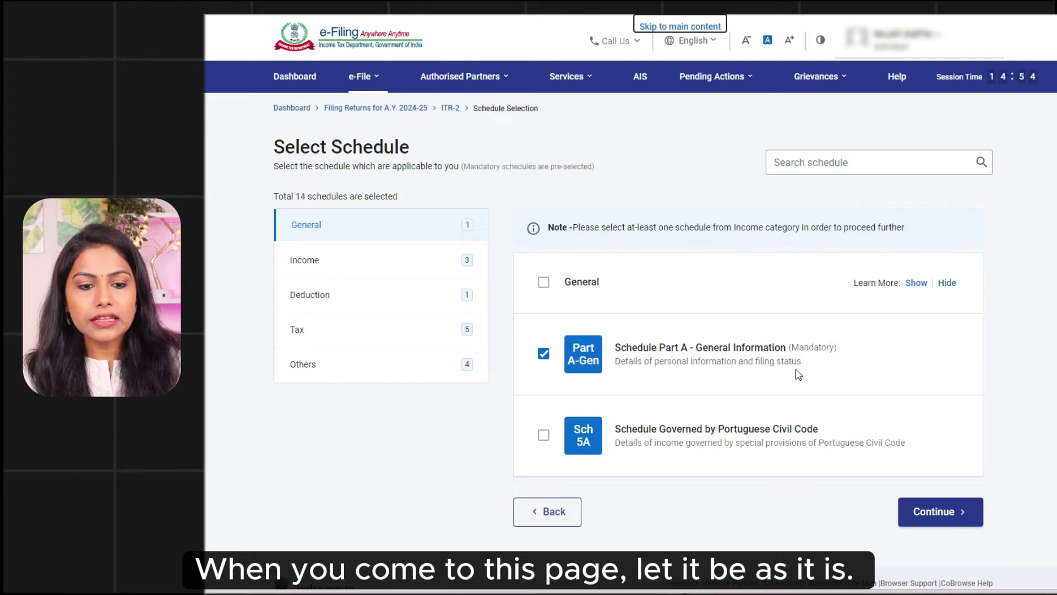
- Include Schedule Capital Gains and Schedule 112A among the income schedules, leaving Schedule VDA unselected
click(392, 264)
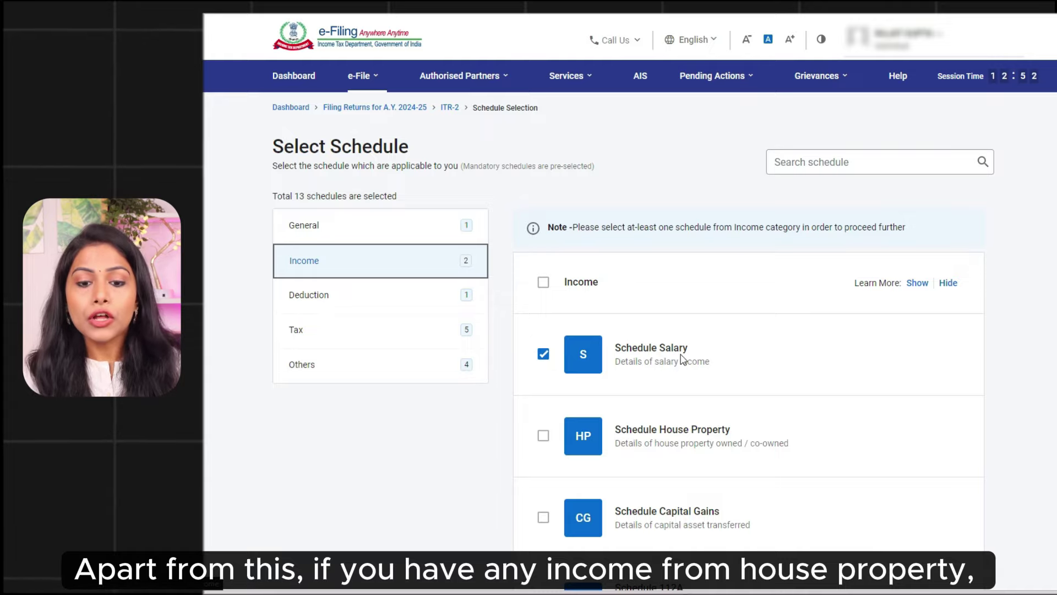
scroll(683, 358, down, 3)
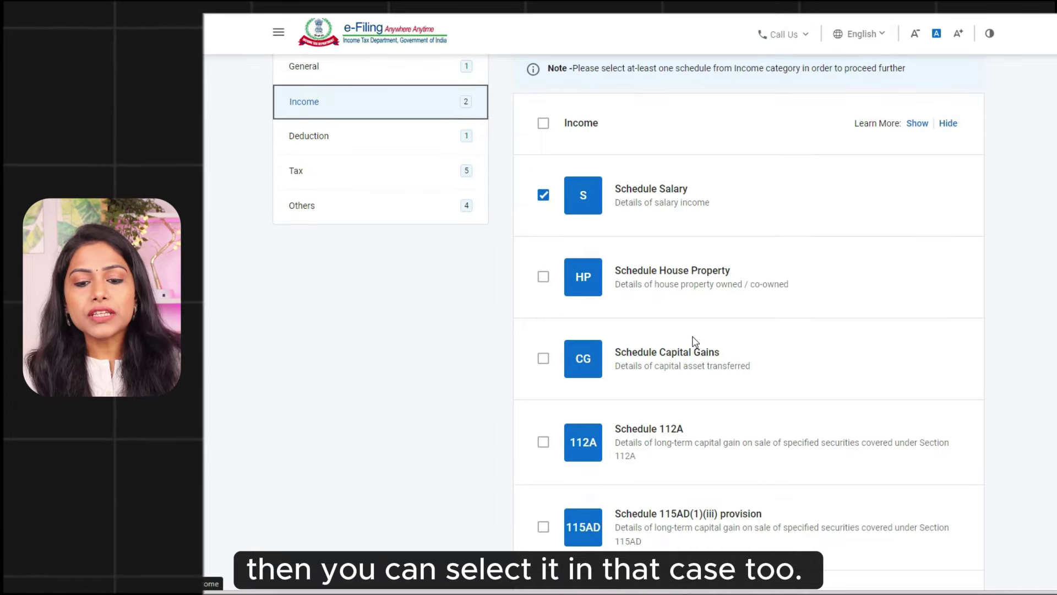
click(544, 279)
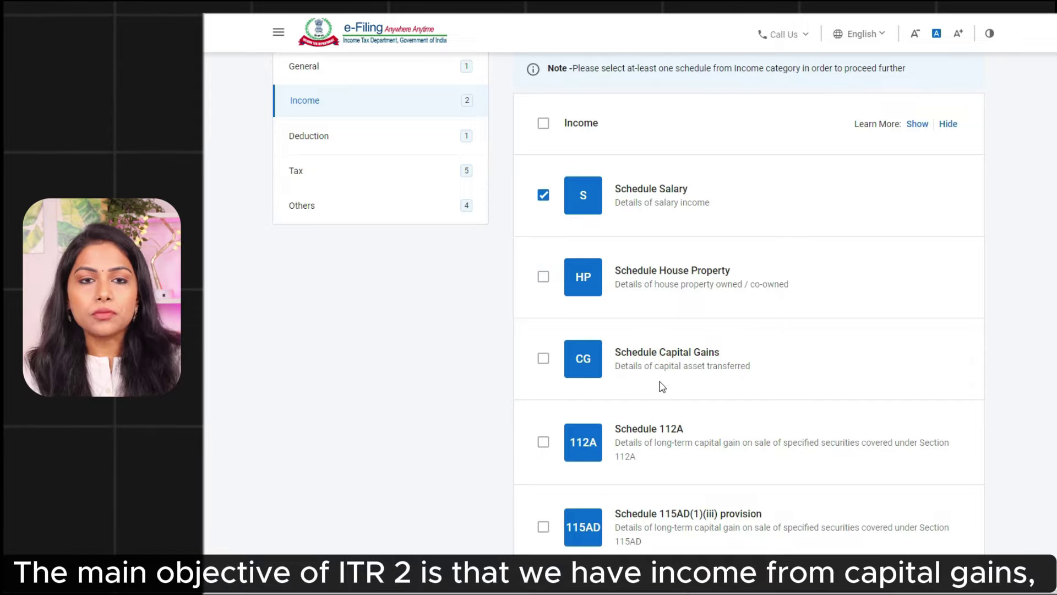
scroll(665, 383, down, 2)
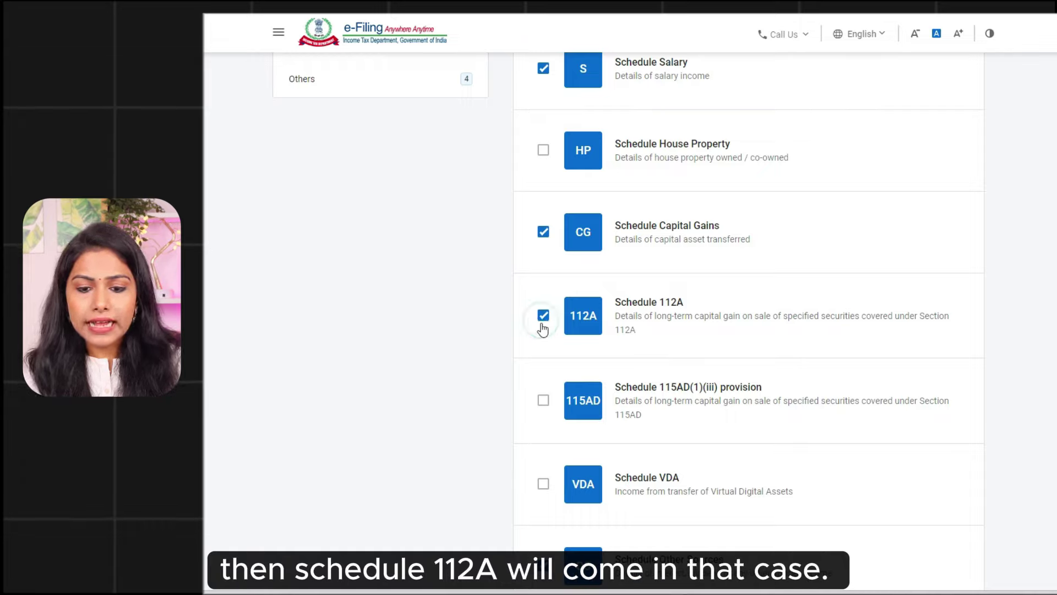
click(544, 484)
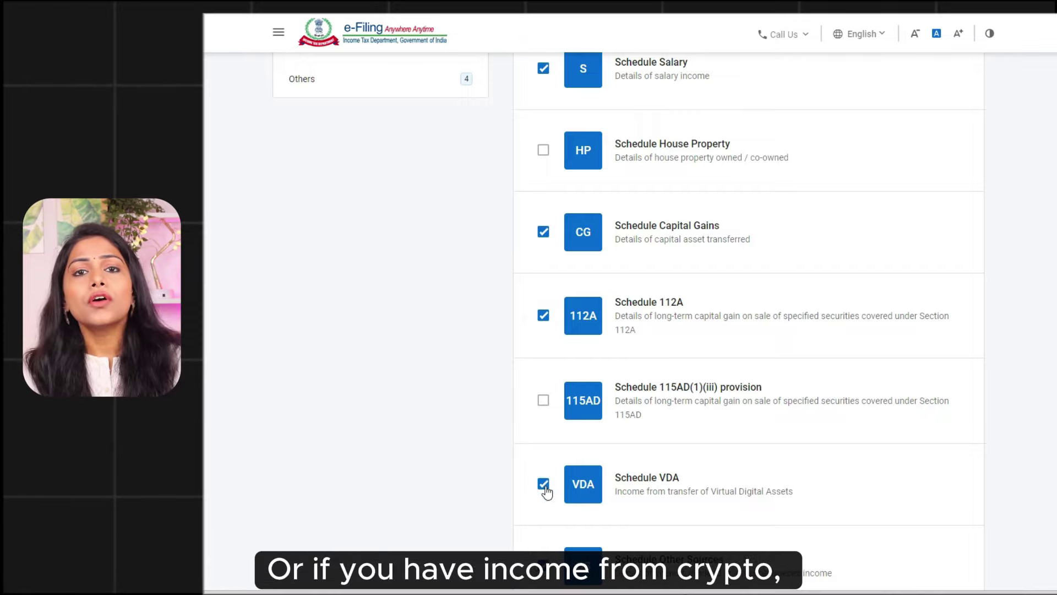
click(543, 485)
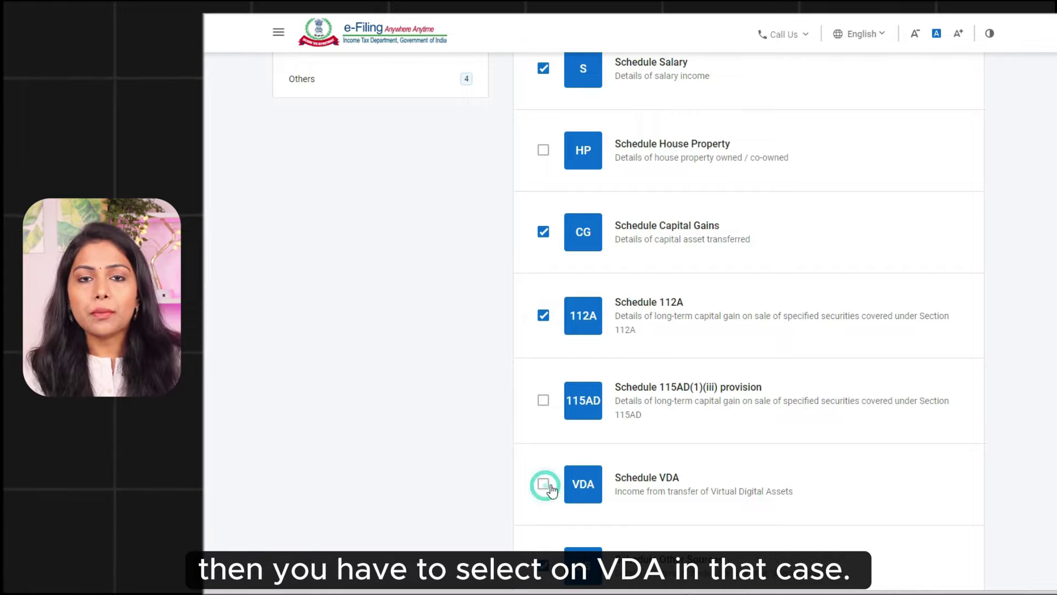
- Review the deduction schedules, including Schedule Deductions under Chapter VI-A
scroll(742, 442, down, 10)
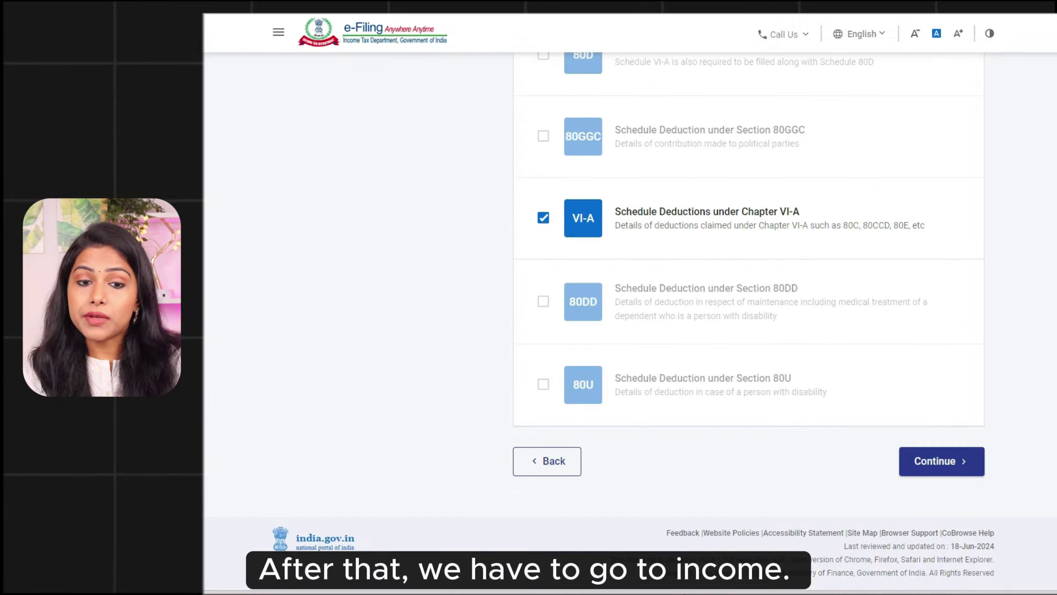
scroll(748, 330, up, 10)
click(389, 197)
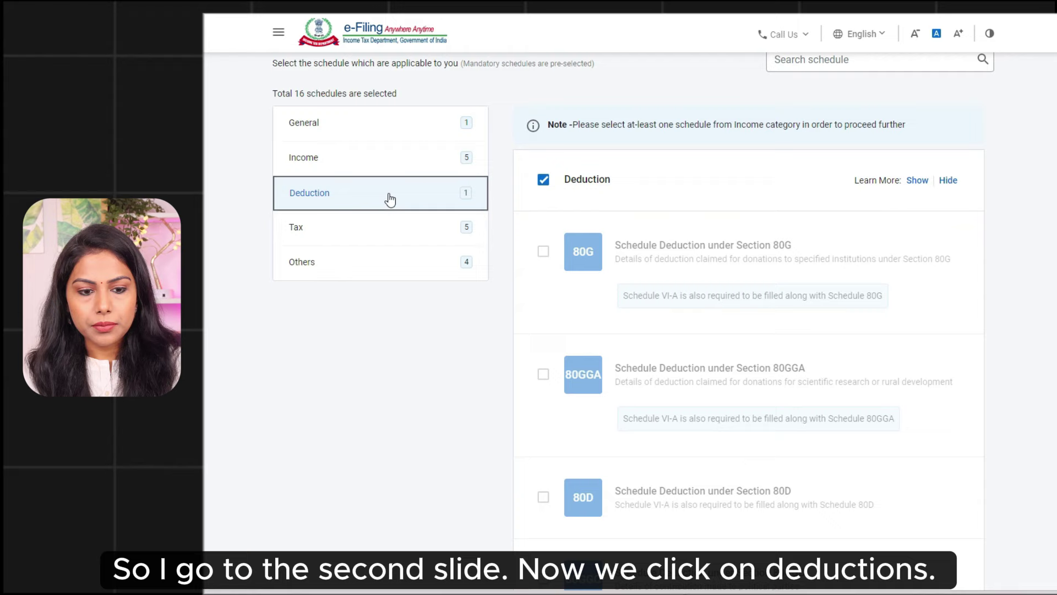
click(377, 159)
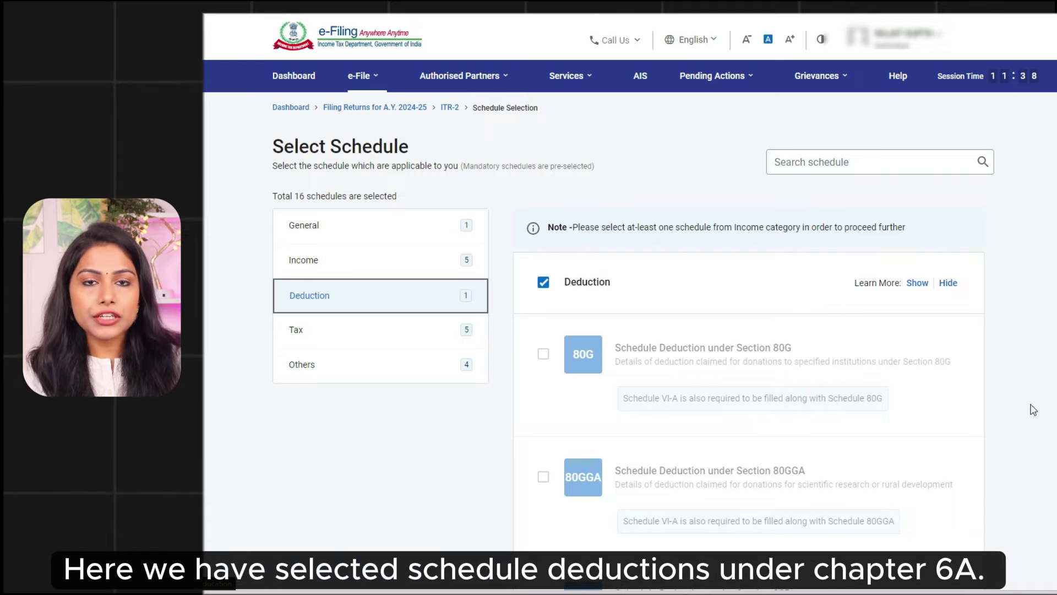
scroll(884, 463, down, 15)
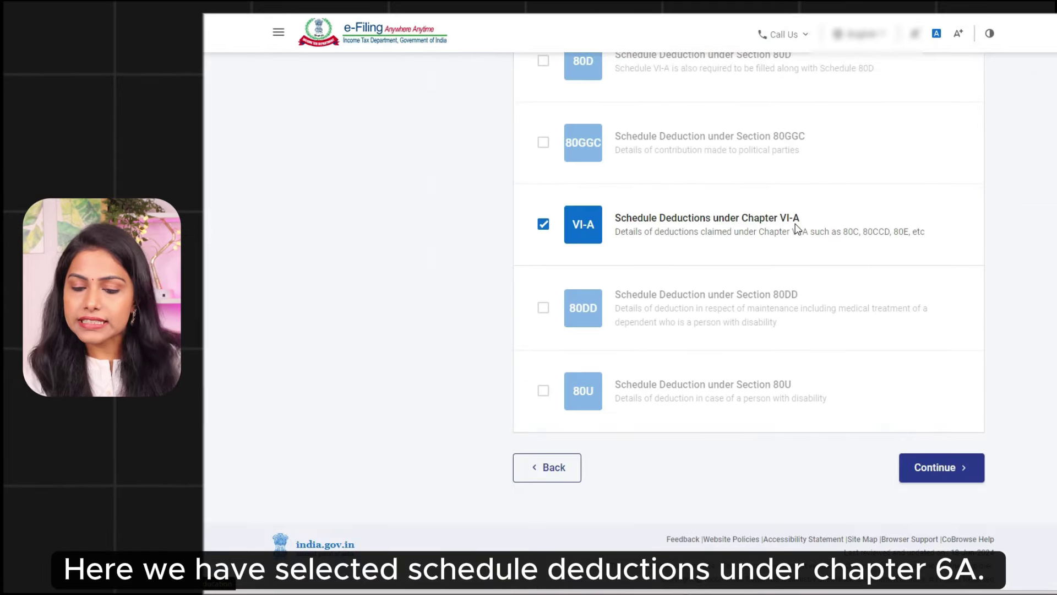
scroll(523, 275, up, 15)
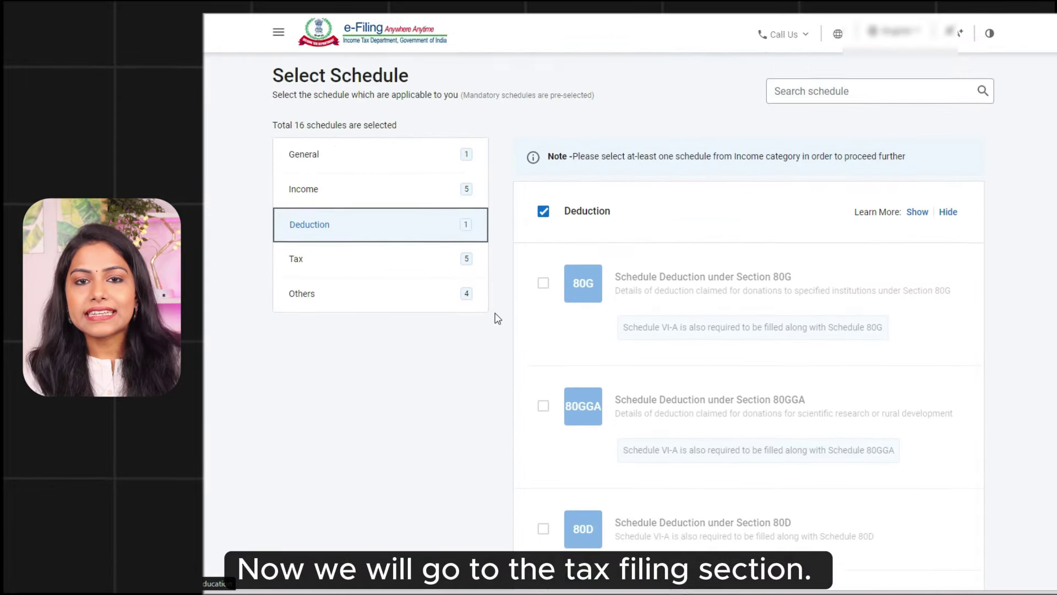
- Review the preselected schedules in the Tax and Others categories
click(429, 333)
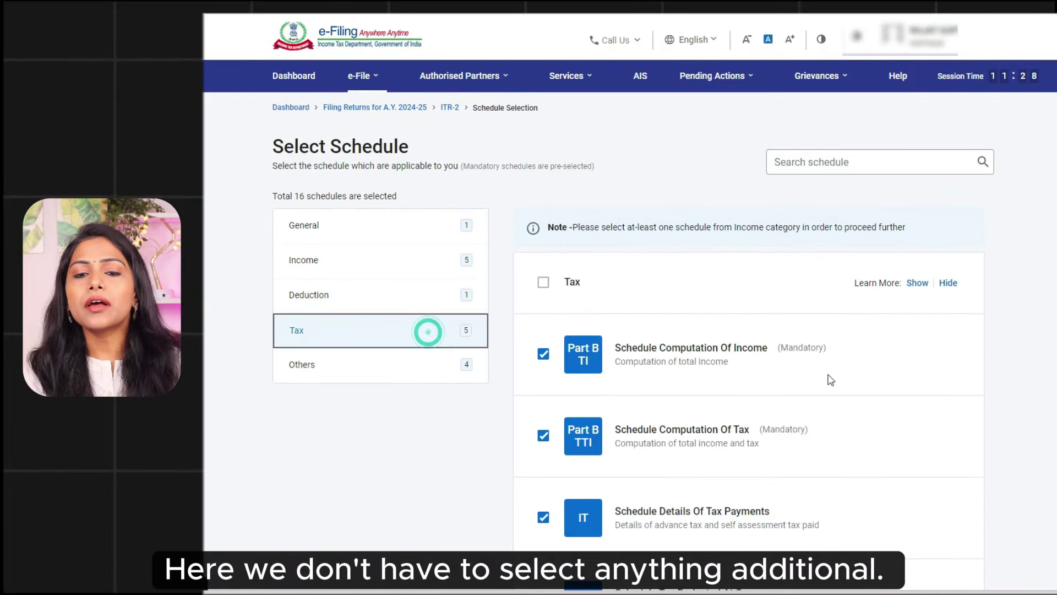
scroll(826, 378, down, 7)
scroll(826, 378, up, 7)
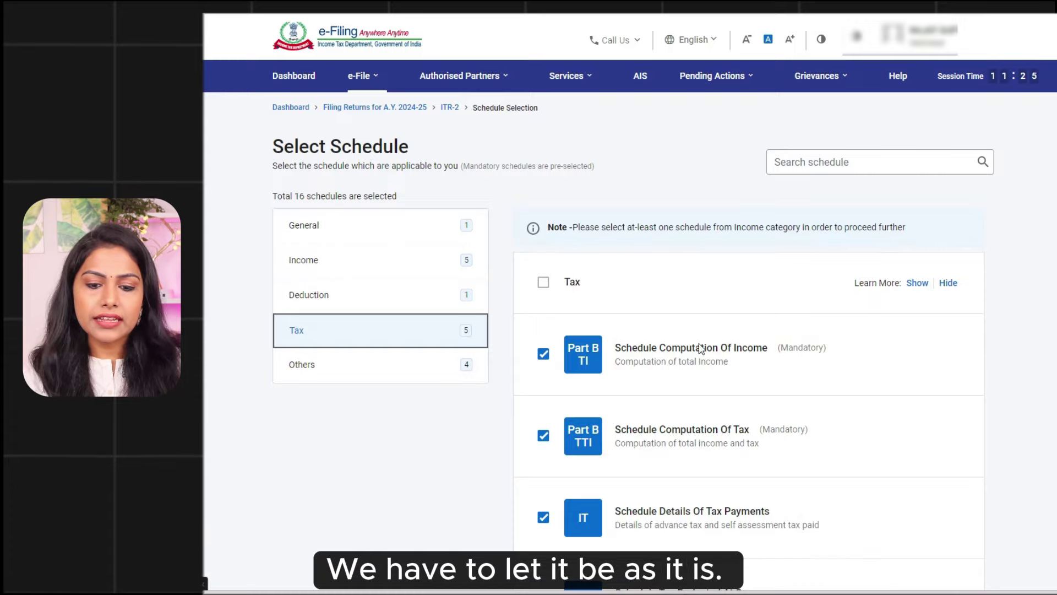
click(433, 368)
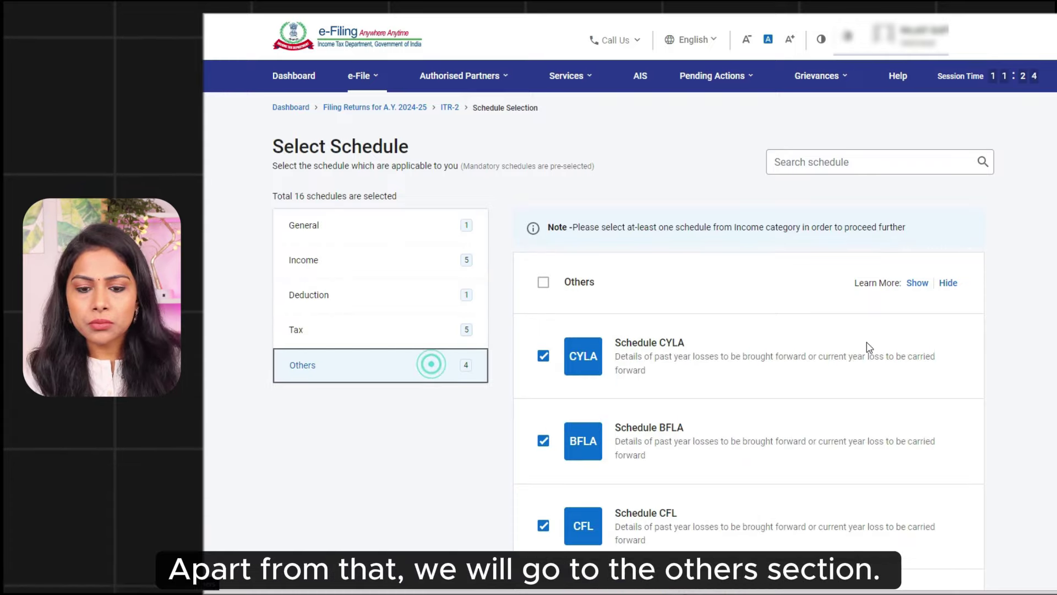
scroll(936, 347, down, 6)
scroll(1035, 344, down, 3)
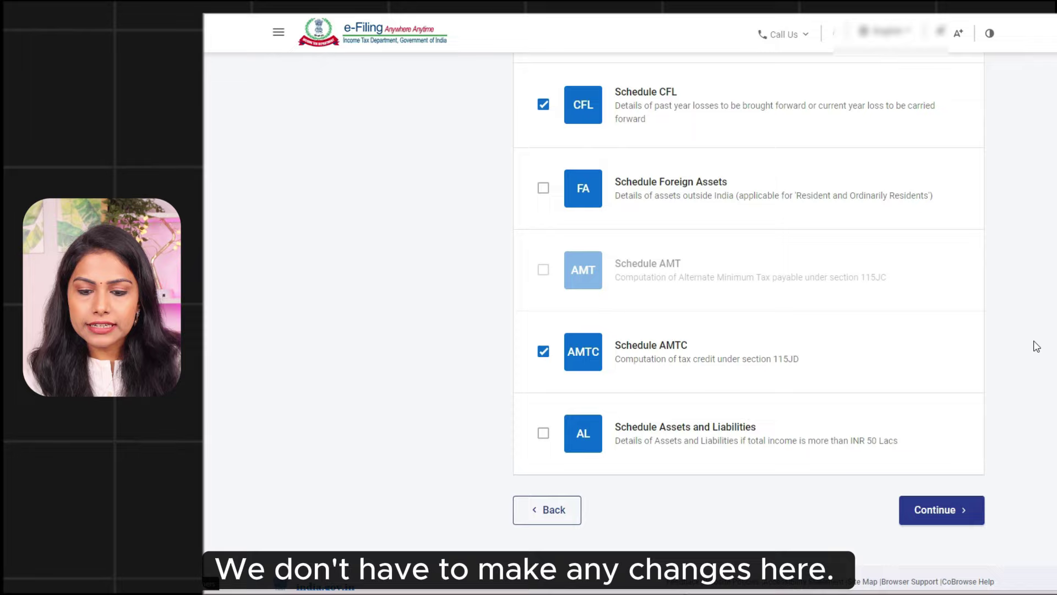
- Confirm the schedule selection, accept the note and skip the schedule questions
click(959, 461)
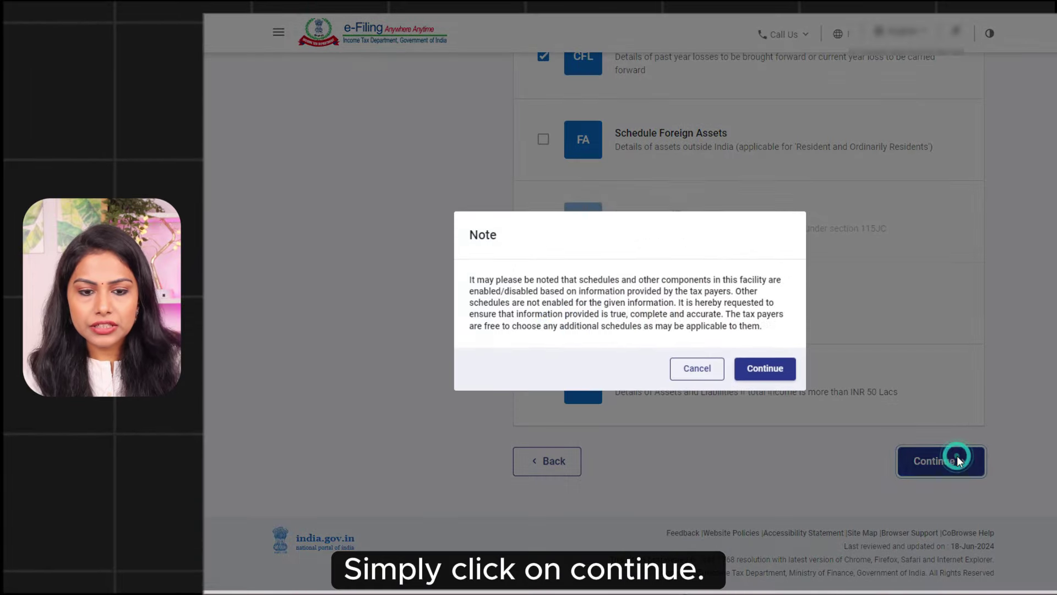
click(767, 366)
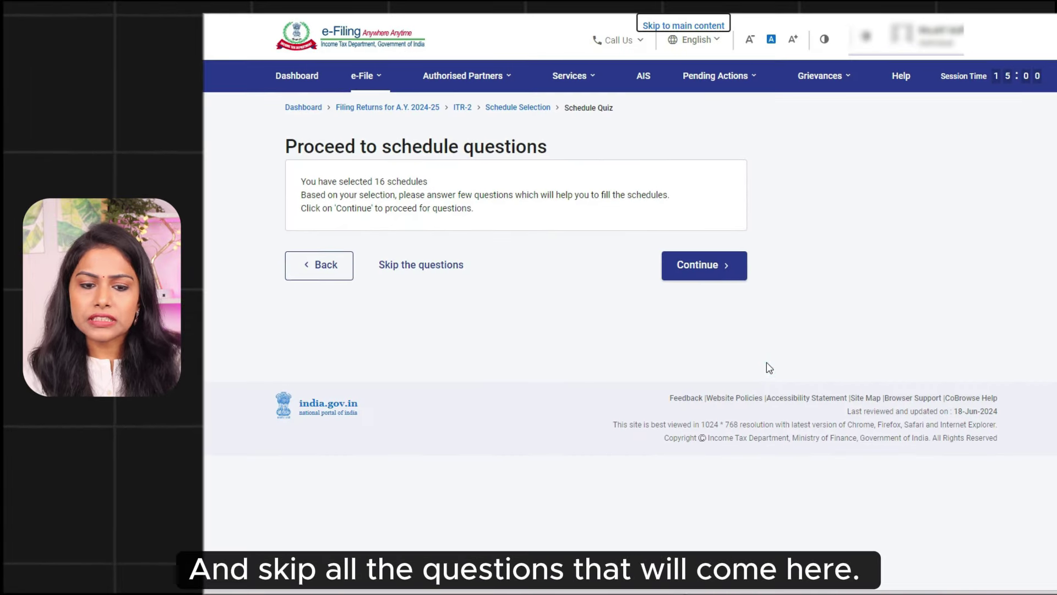
click(453, 268)
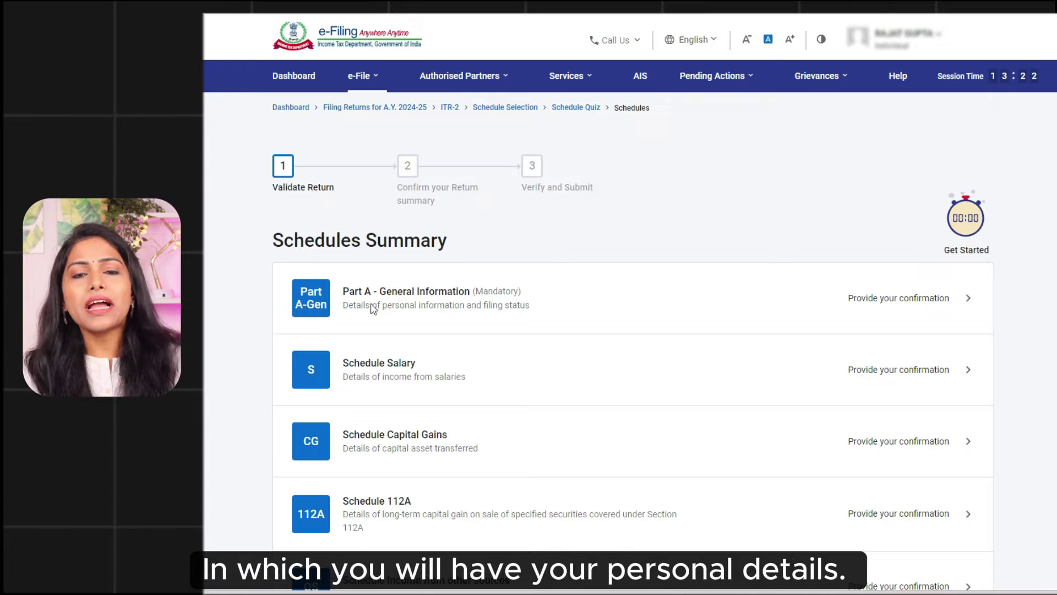
- In the Filing Status section of Part A - General Information, answer Yes to opting out of the new tax regime
click(948, 299)
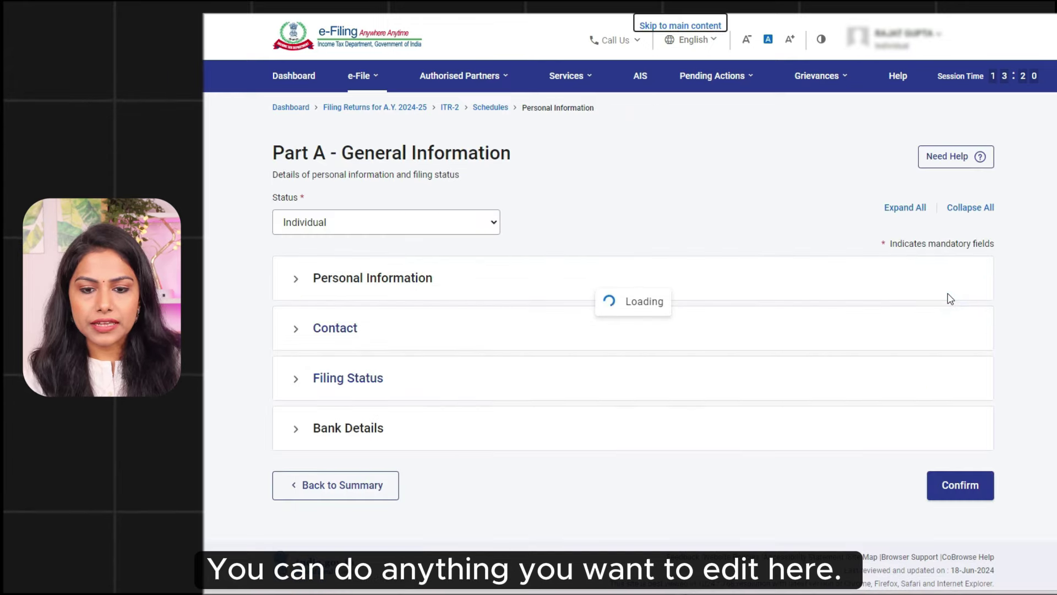
click(298, 378)
scroll(298, 360, down, 3)
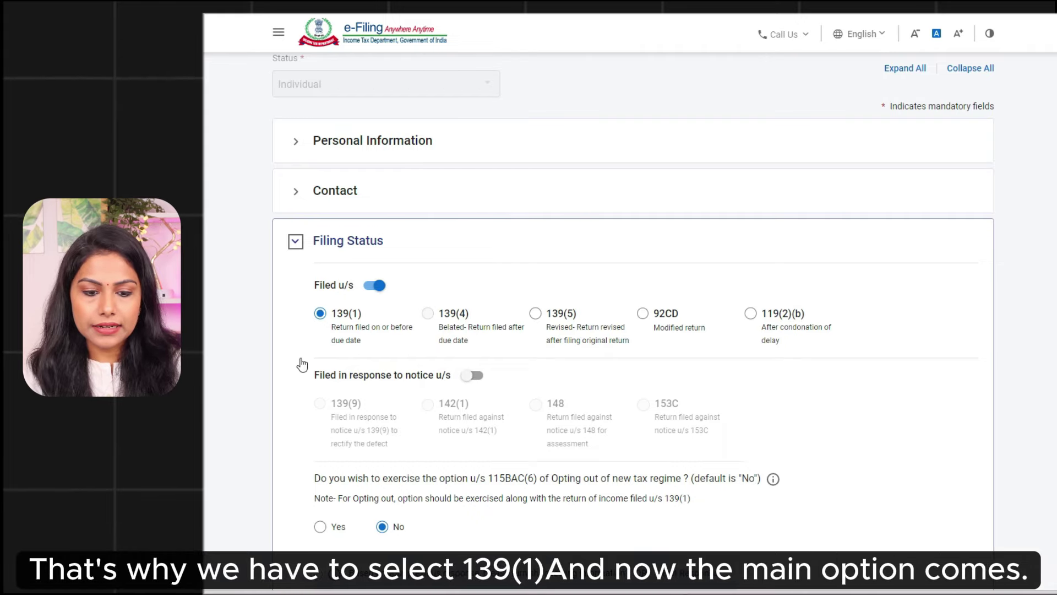
scroll(631, 321, down, 3)
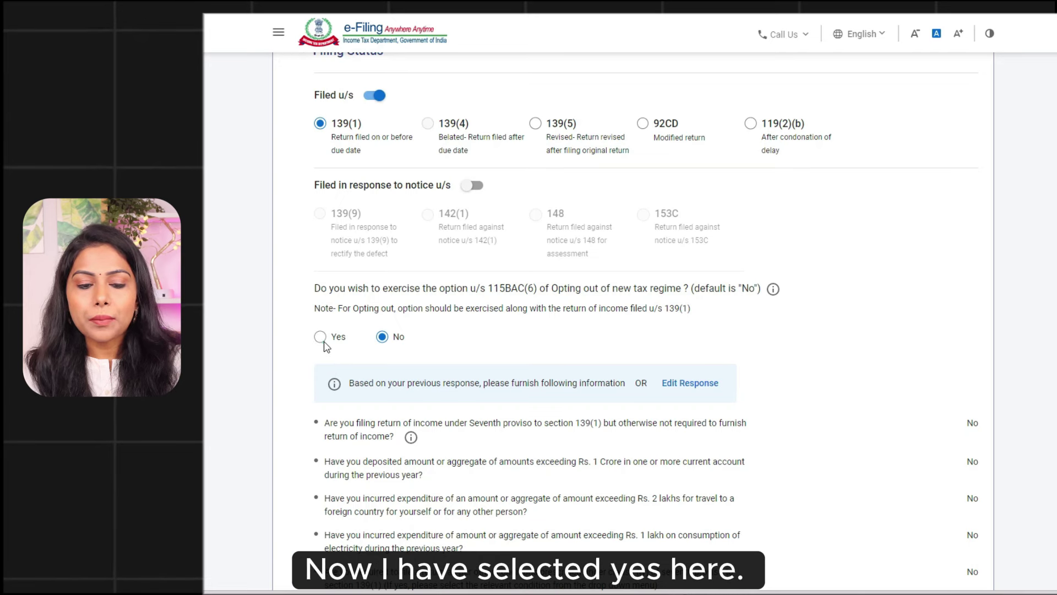
click(323, 344)
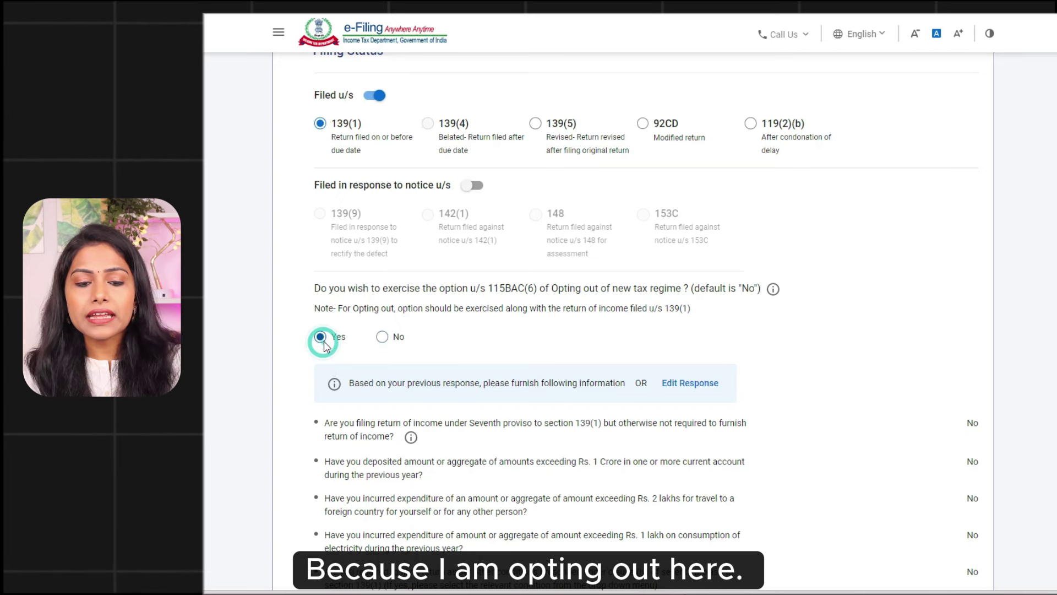
- Set the residential status in India to Resident, with the condition of being in India for 182 days or more during the previous year
scroll(455, 420, down, 5)
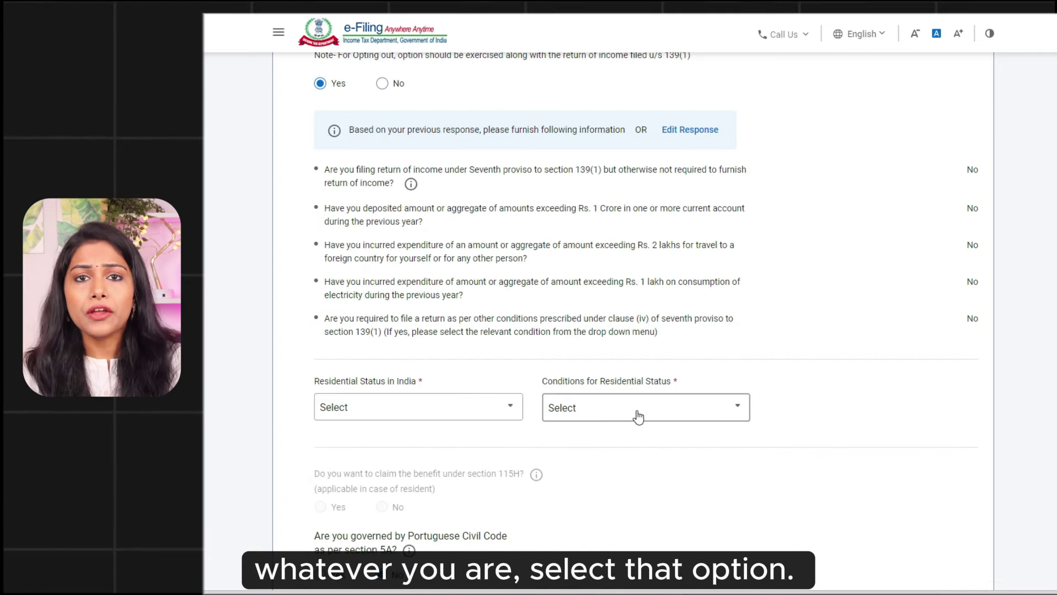
scroll(550, 385, down, 2)
click(483, 305)
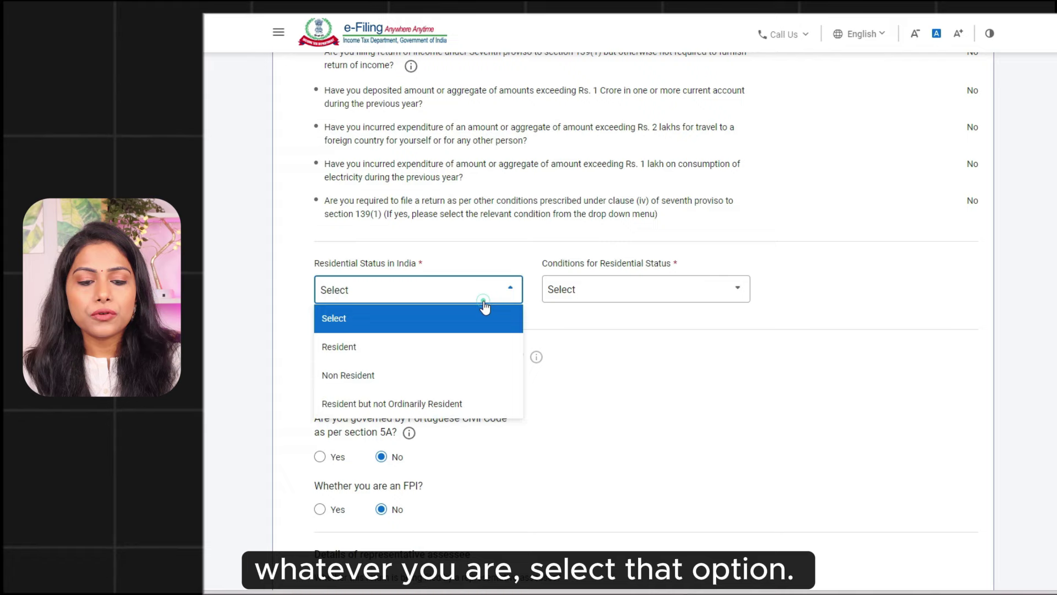
click(401, 348)
click(701, 294)
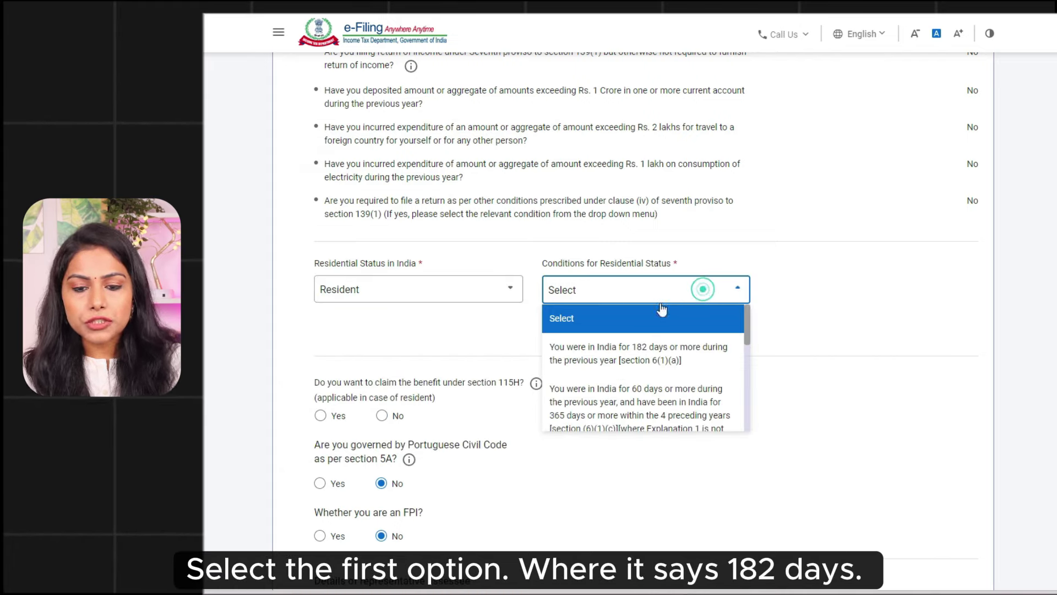
click(616, 362)
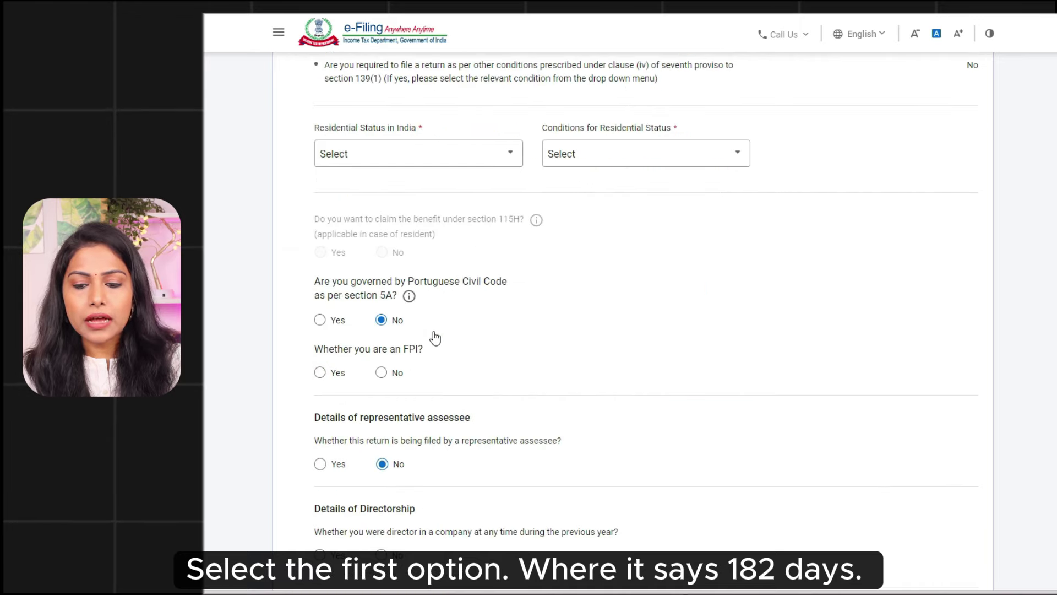
- Answer No to the FPI, directorship and unlisted equity shares questions, then save the filing status and confirm Part A - General Information
click(381, 372)
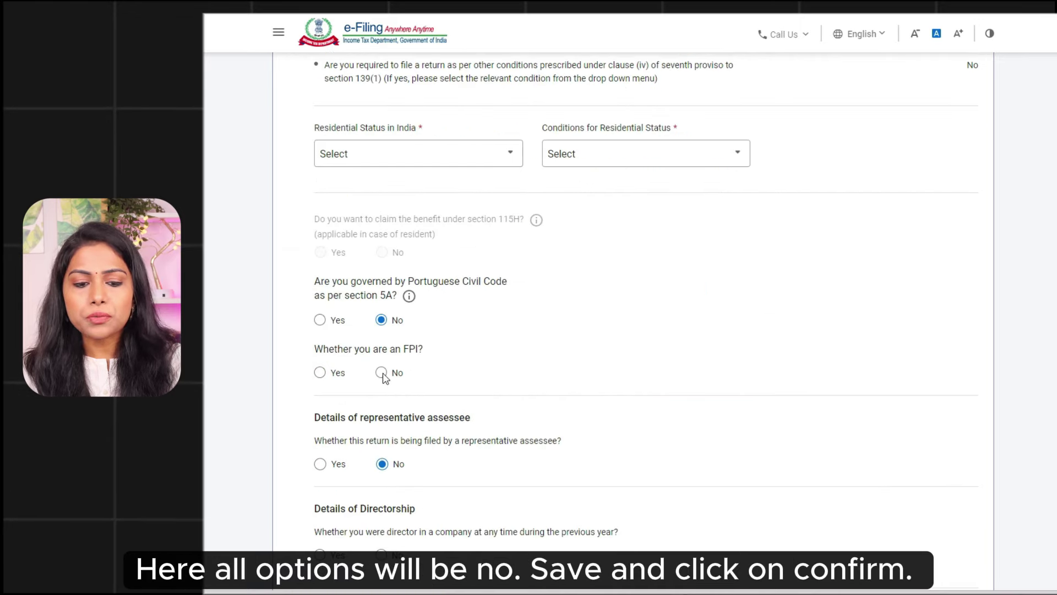
scroll(382, 371, down, 4)
click(381, 302)
click(380, 401)
scroll(385, 401, down, 2)
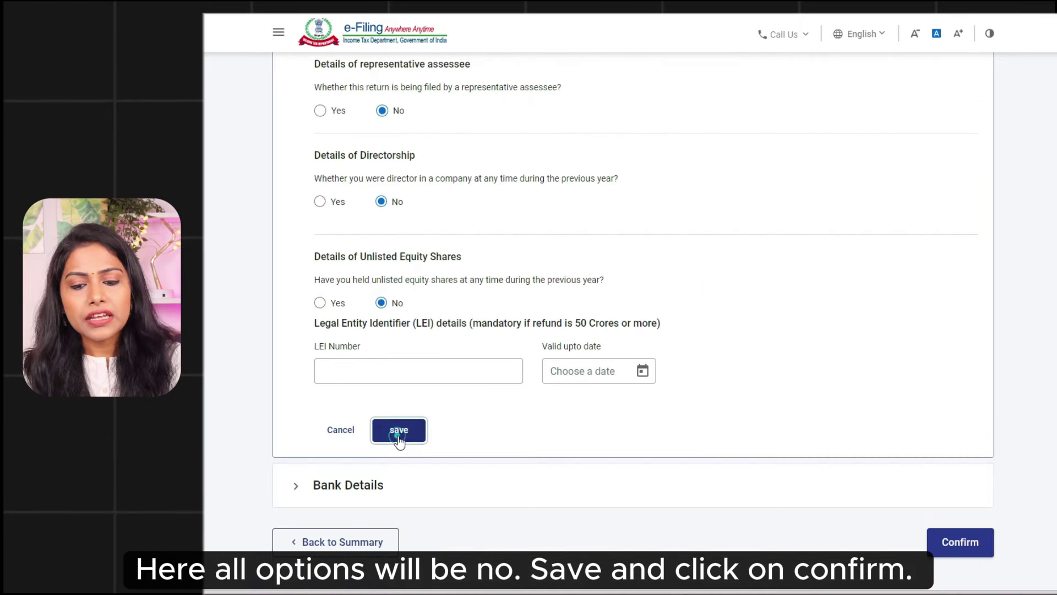
click(396, 434)
click(946, 499)
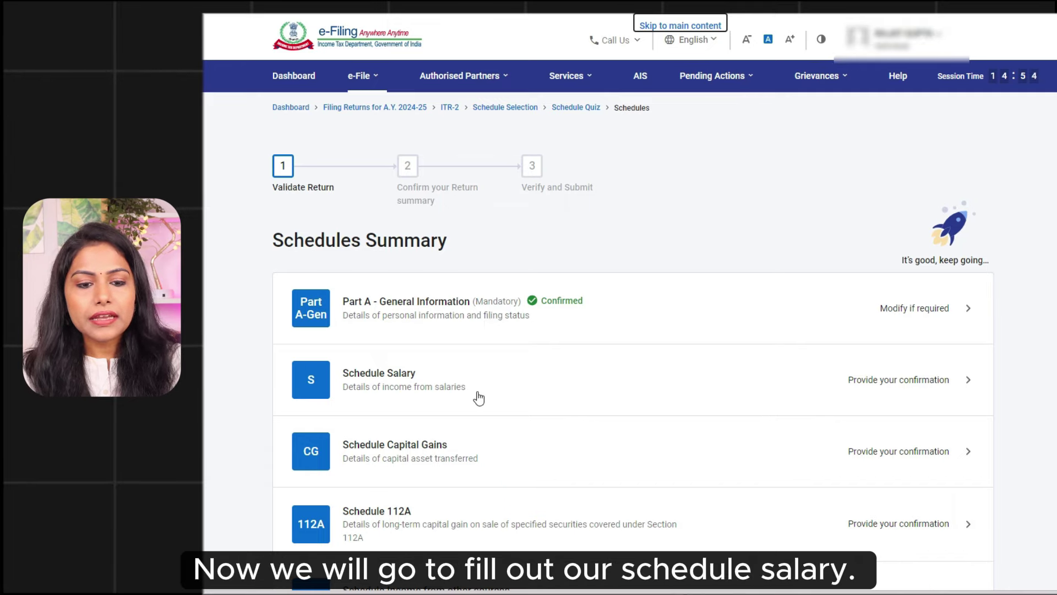
- In Schedule Salary, open the breakup details of Employer 1 and set the nature of employer to Others
click(909, 394)
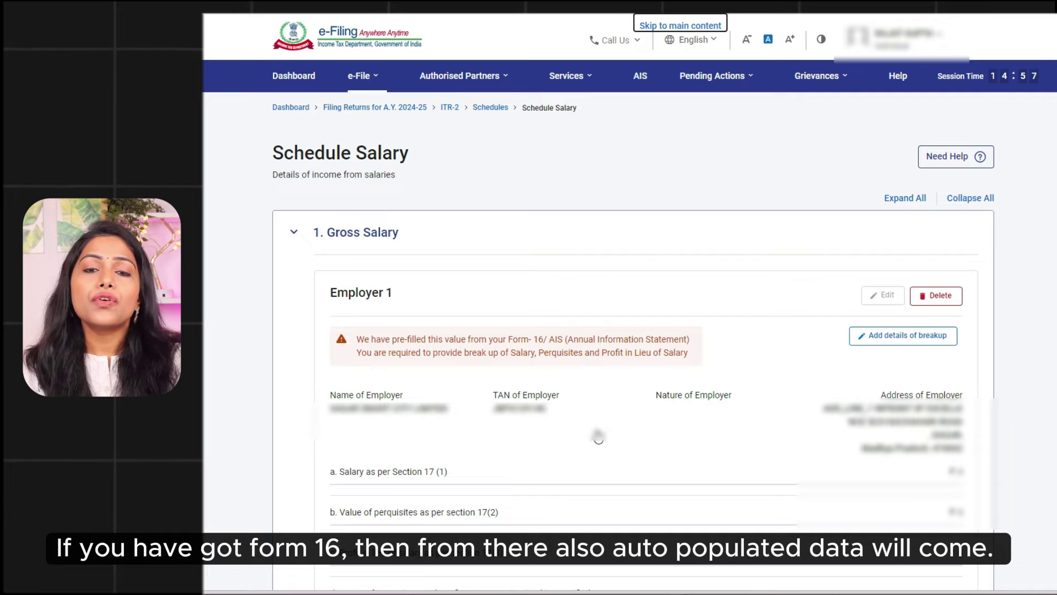
scroll(621, 444, down, 5)
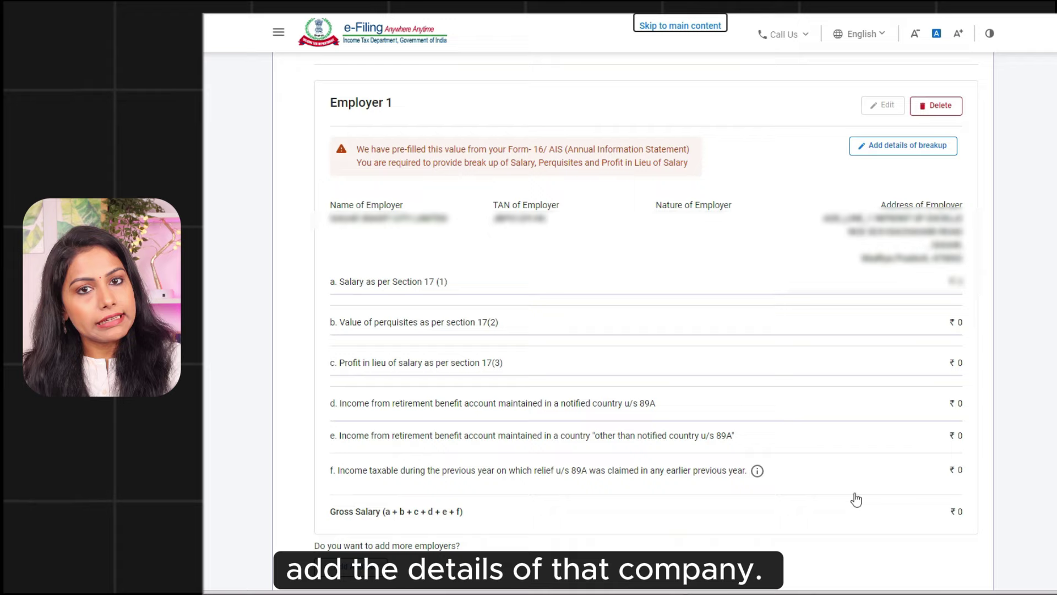
click(913, 147)
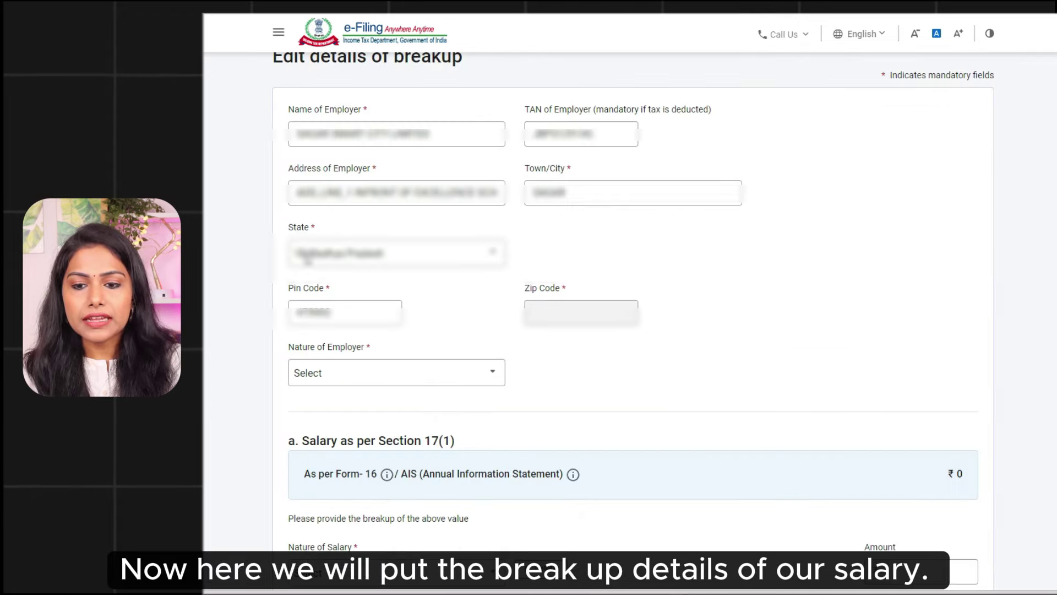
click(420, 379)
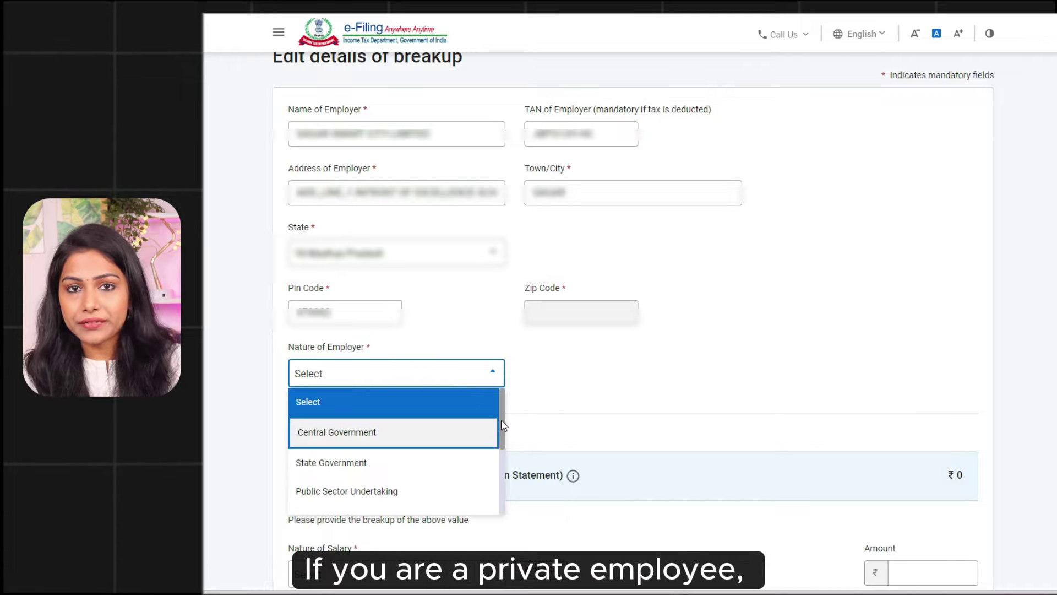
drag(501, 420, 490, 516)
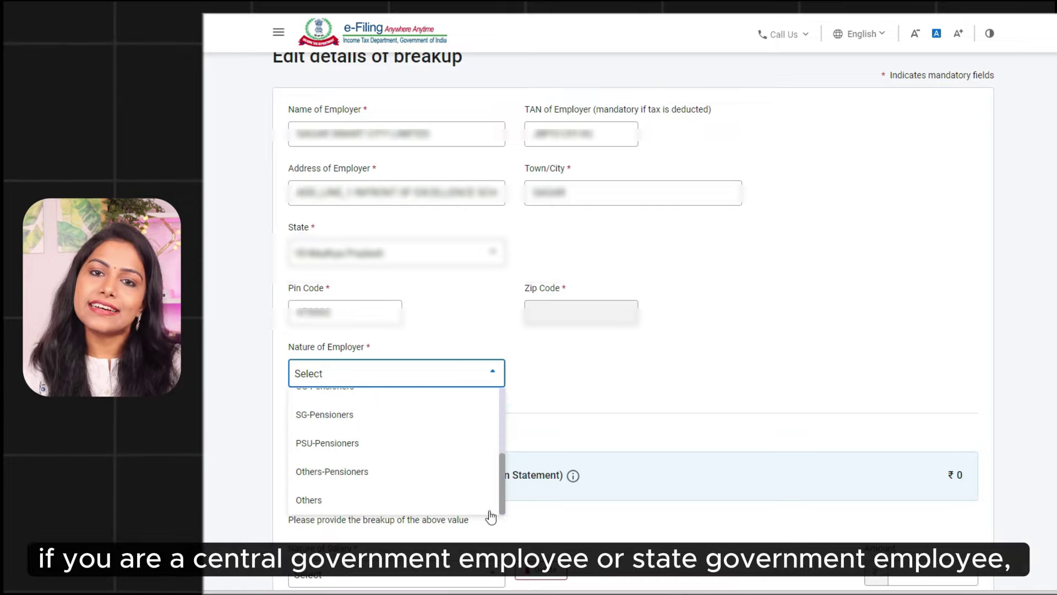
click(321, 502)
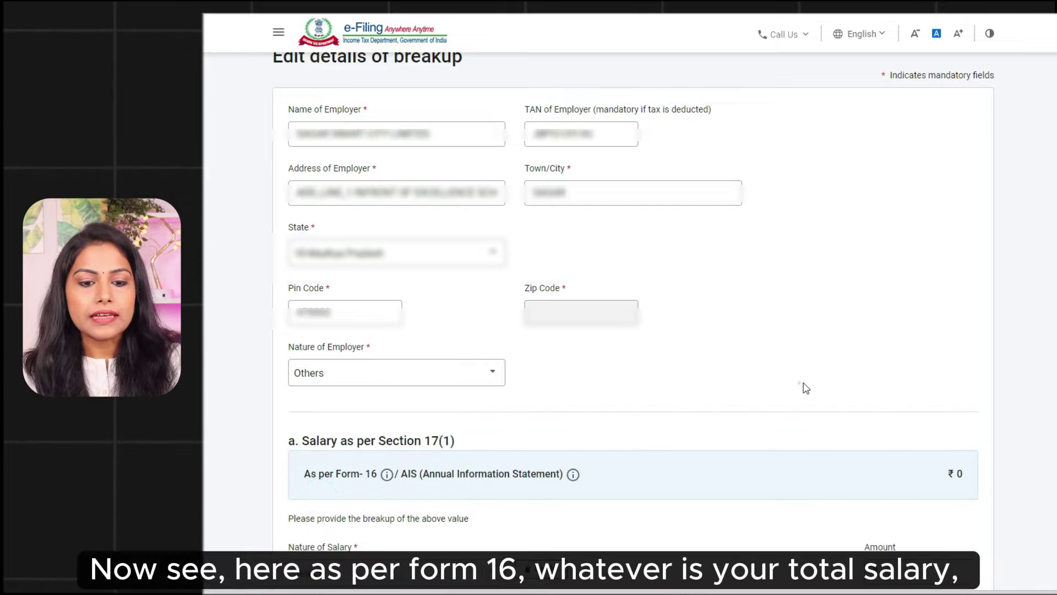
- Add a Basic salary breakup of ₹10,49,268 under Salary as per Section 17(1) and save the employer details
scroll(804, 388, down, 4)
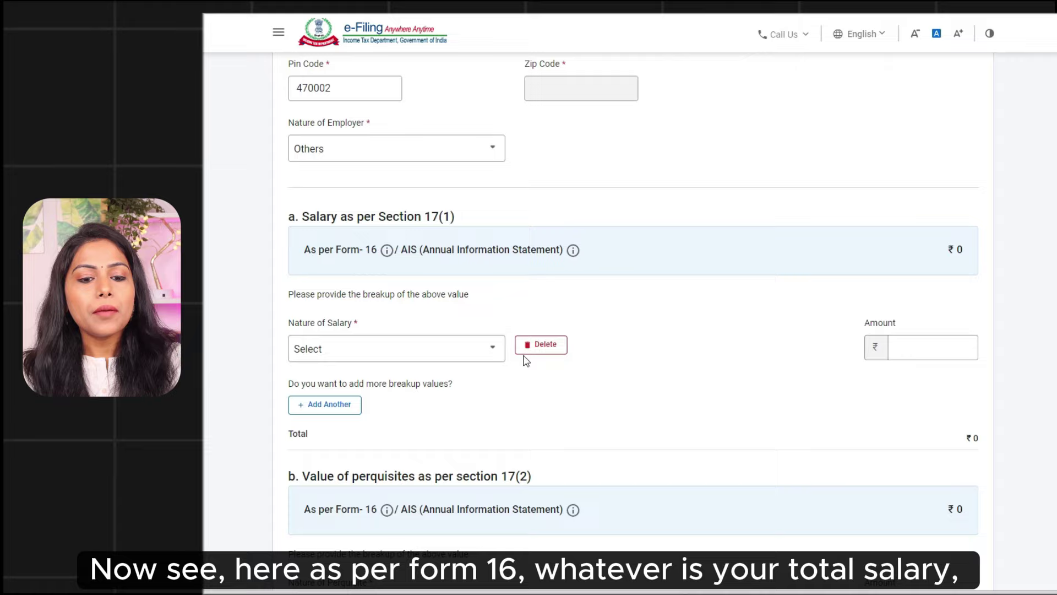
click(338, 351)
click(346, 437)
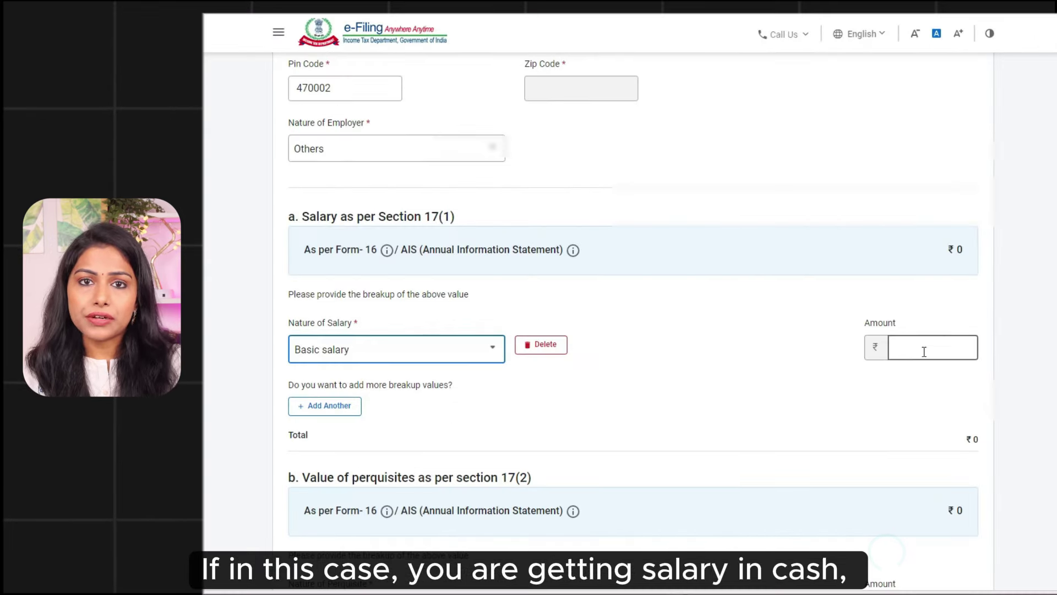
click(924, 351)
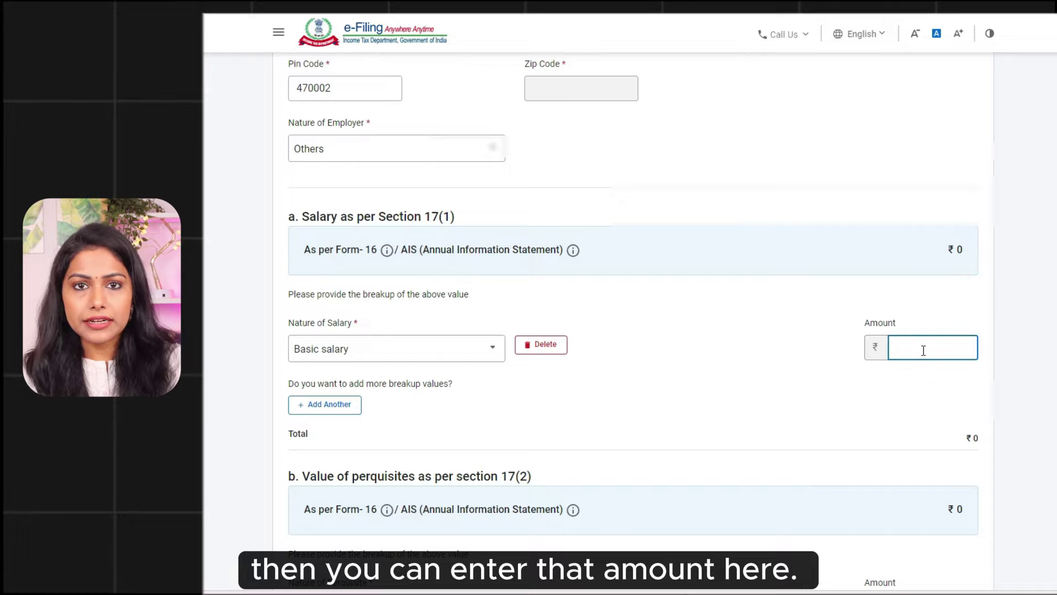
click(923, 349)
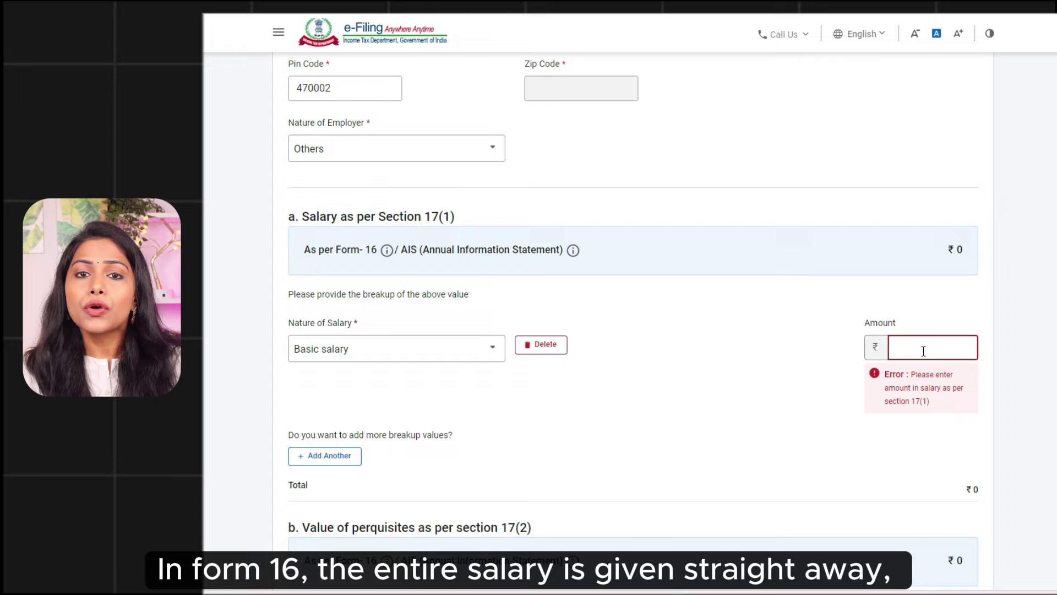
text(1,049)
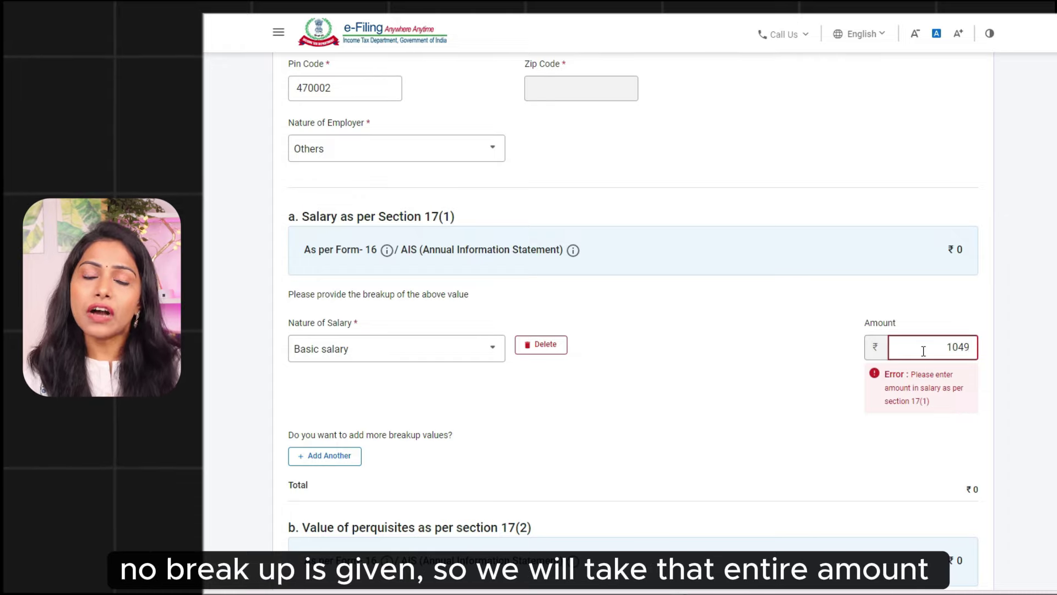
text(268)
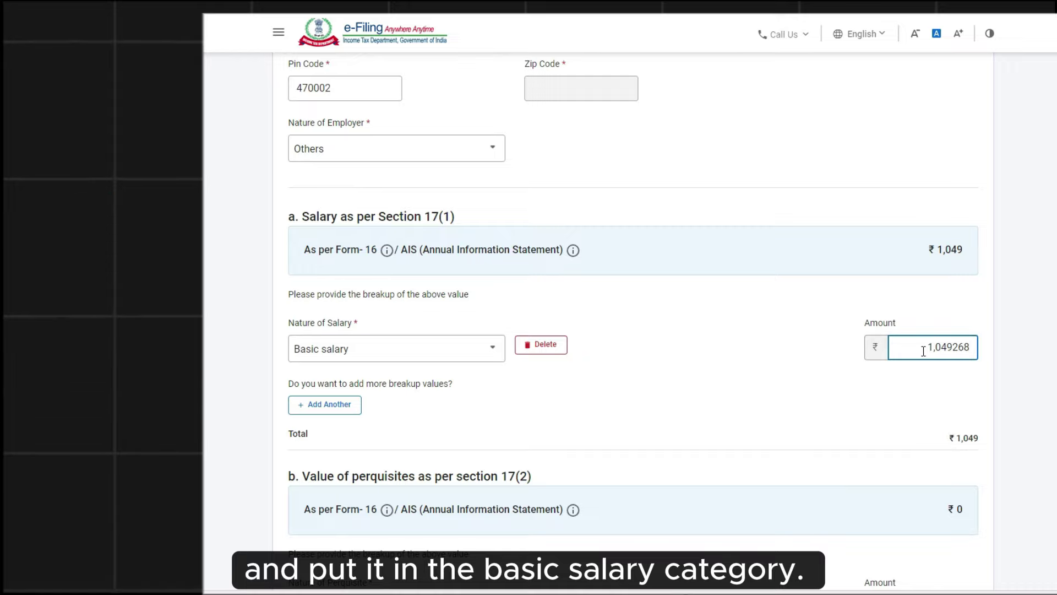
click(899, 424)
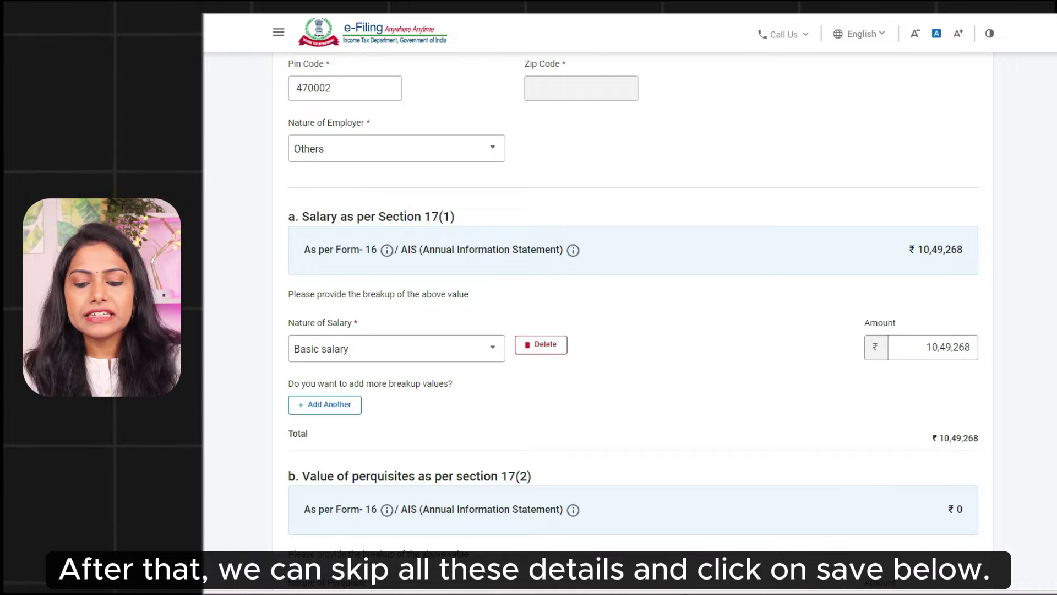
scroll(633, 308, down, 5)
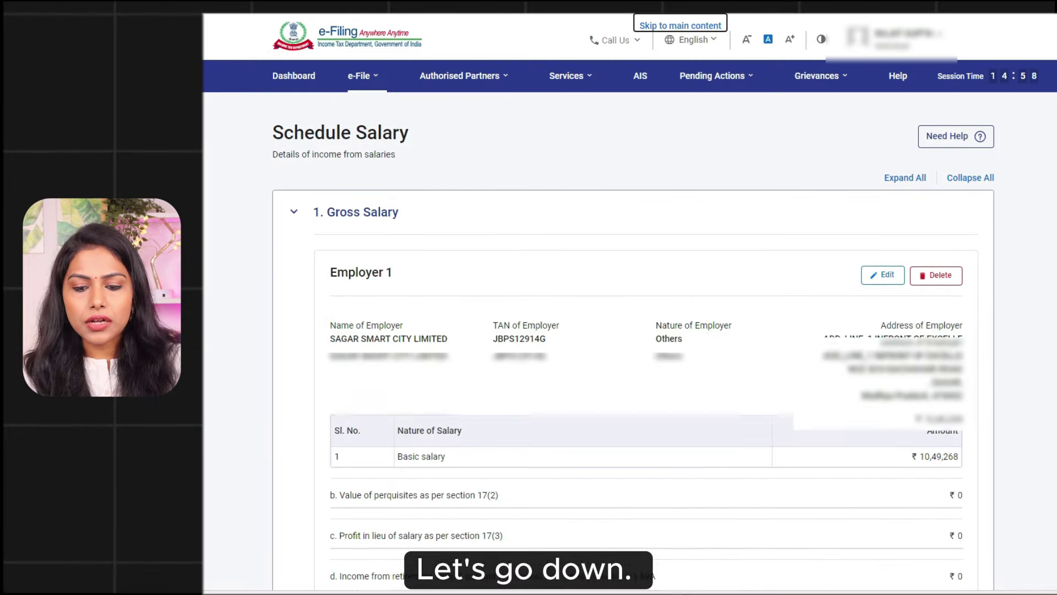
- Check the standard deduction and professional tax in Deductions u/s 16, save that section and confirm Schedule Salary
scroll(628, 275, down, 15)
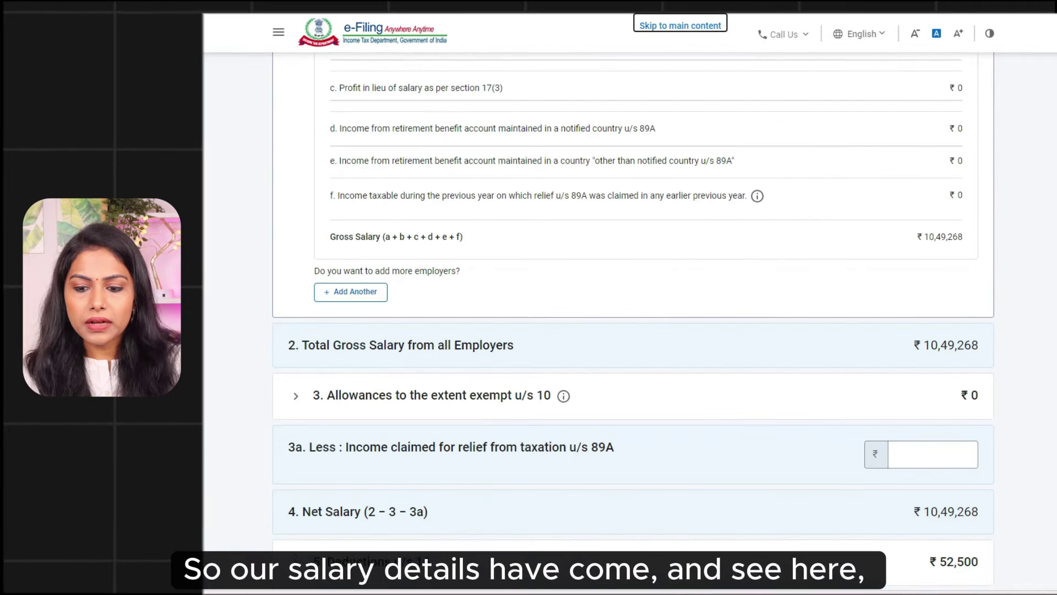
scroll(628, 274, up, 1)
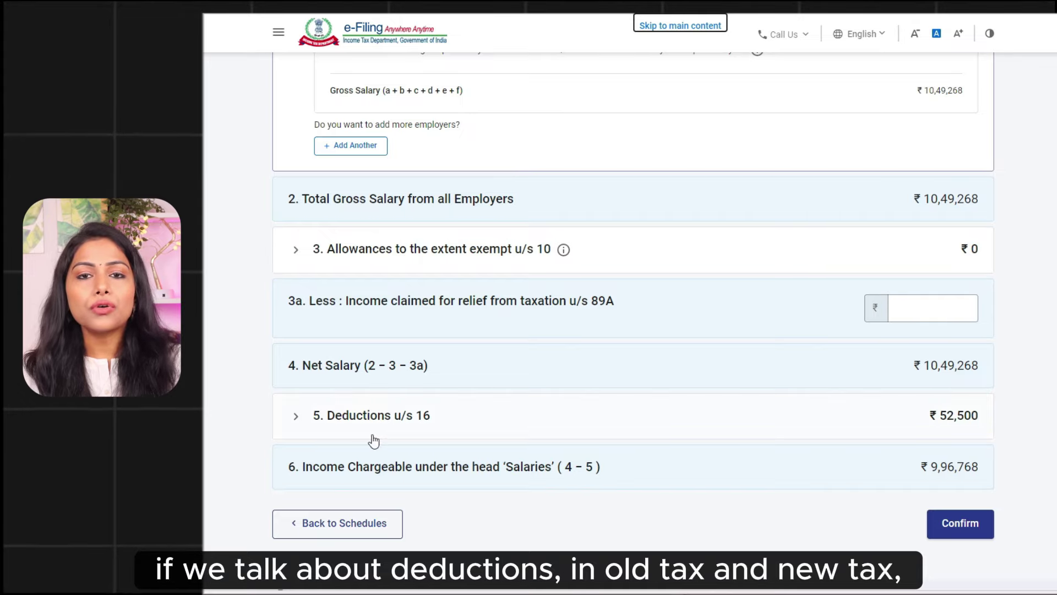
click(296, 417)
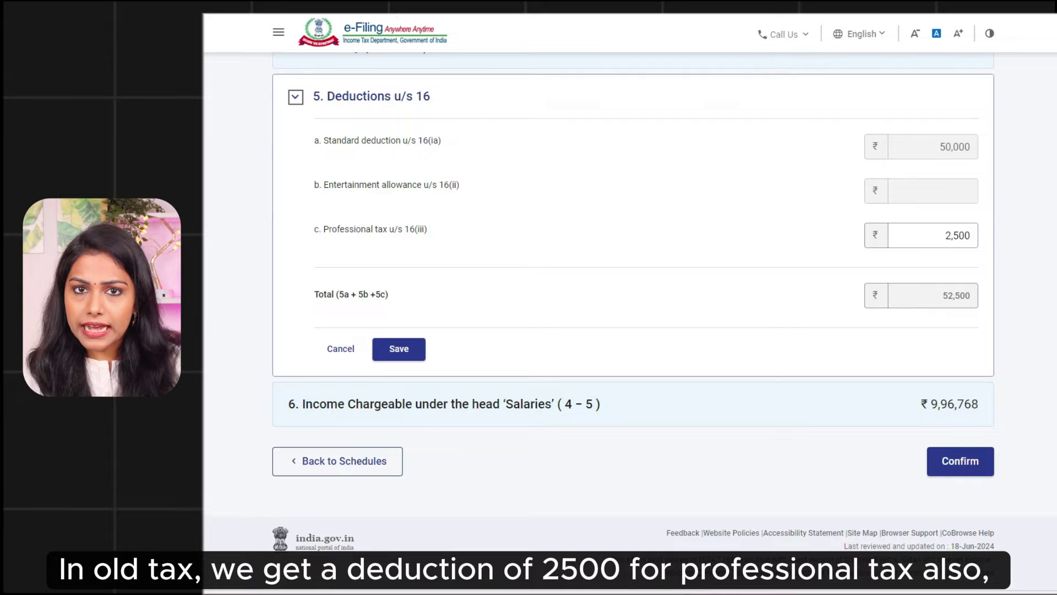
scroll(985, 274, up, 3)
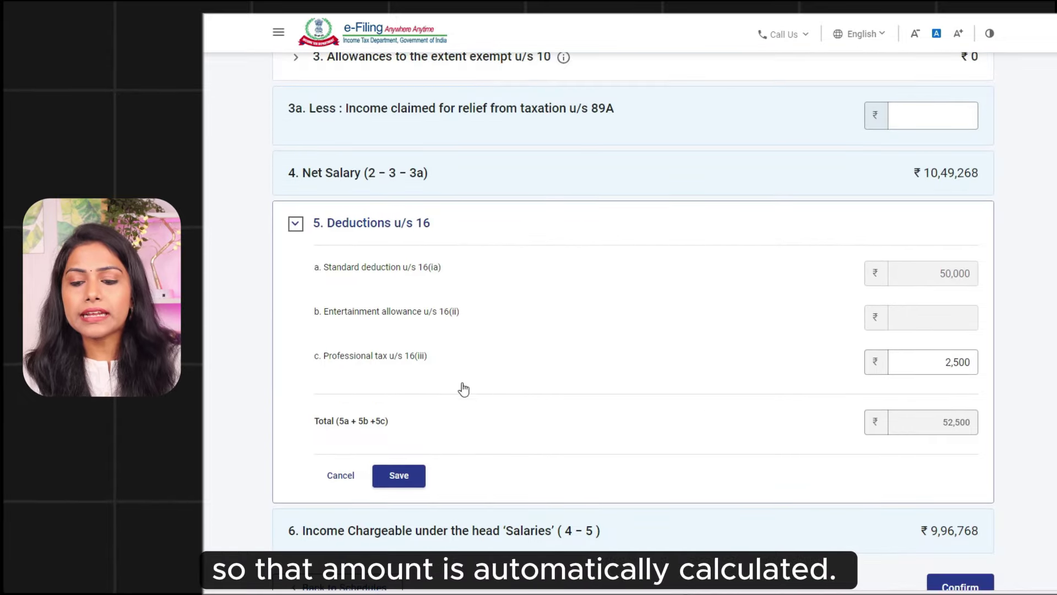
scroll(474, 380, down, 2)
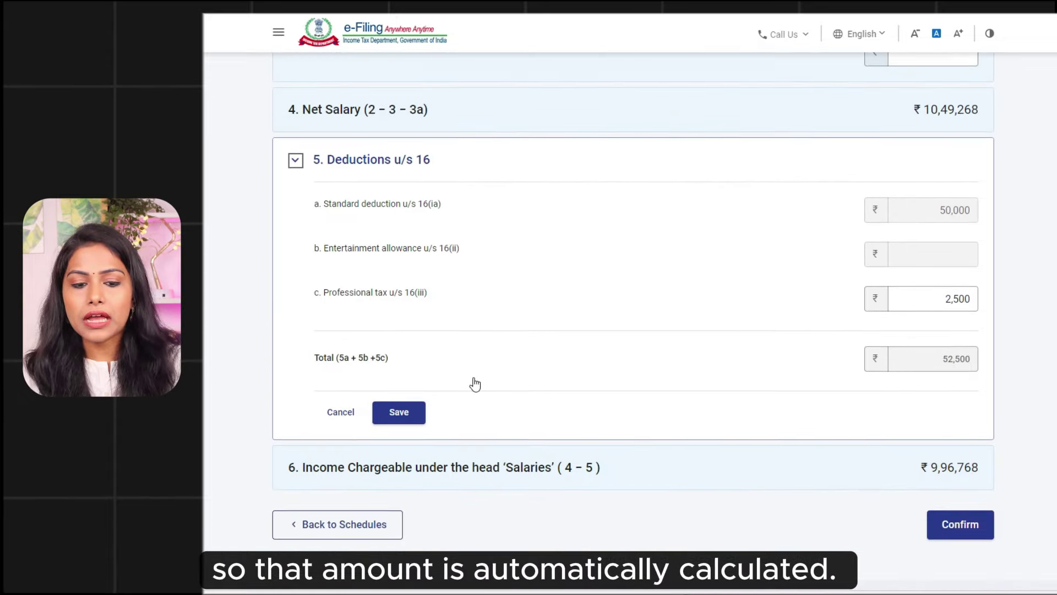
click(396, 420)
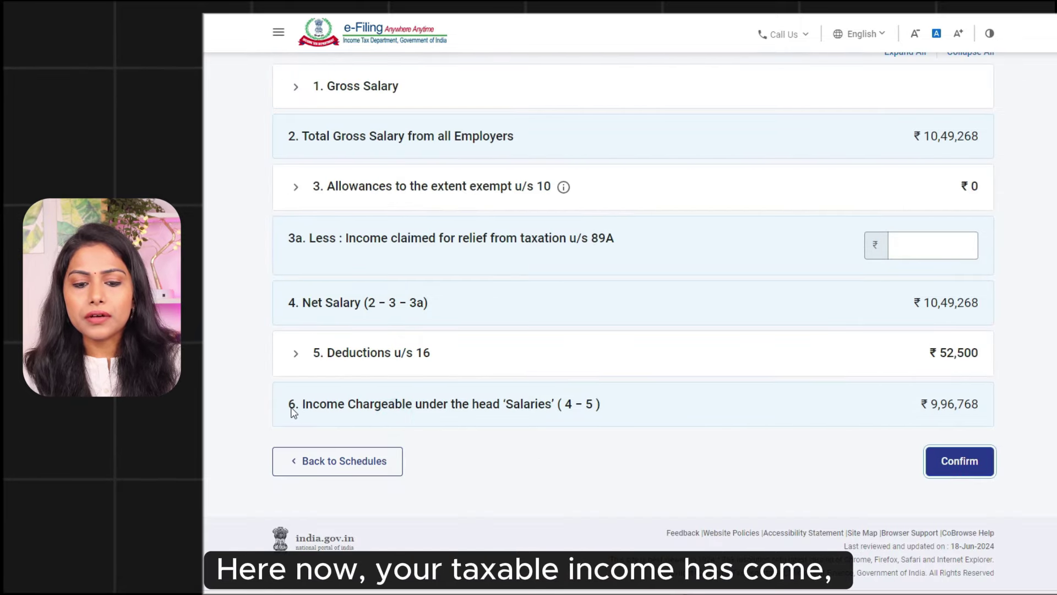
click(952, 457)
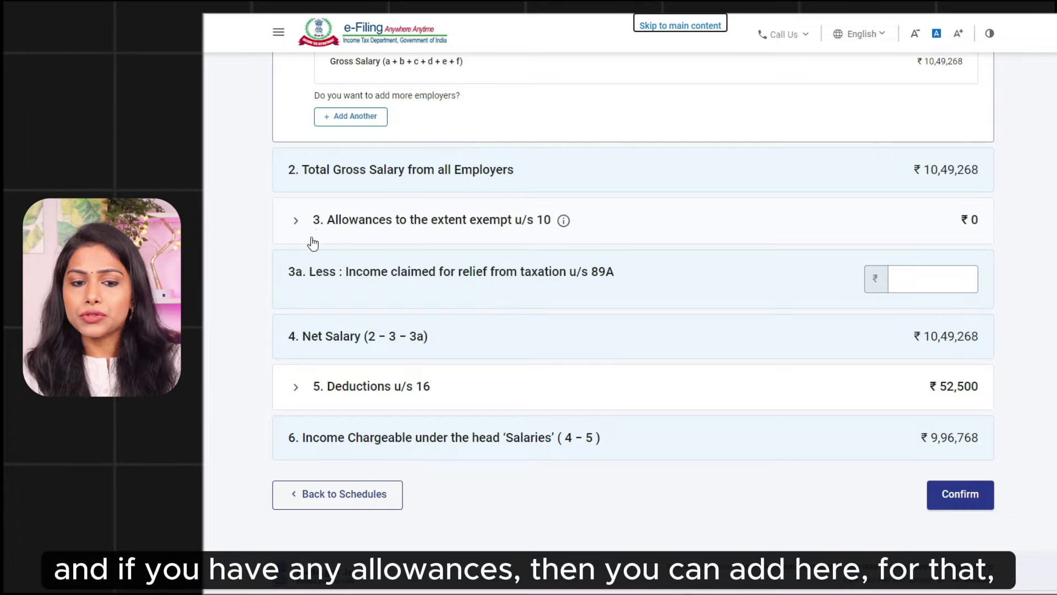
- Expand the allowances exempt u/s 10, select the Sec 10(10) death-cum-retirement gratuity allowance and deselect it again
click(313, 243)
scroll(644, 345, down, 2)
scroll(654, 343, up, 5)
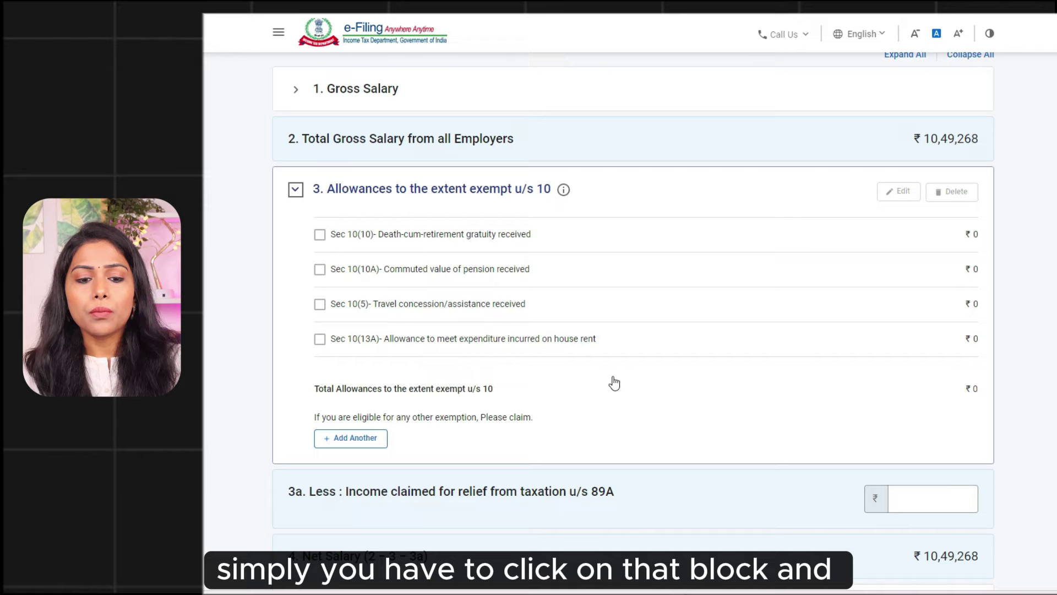
click(319, 234)
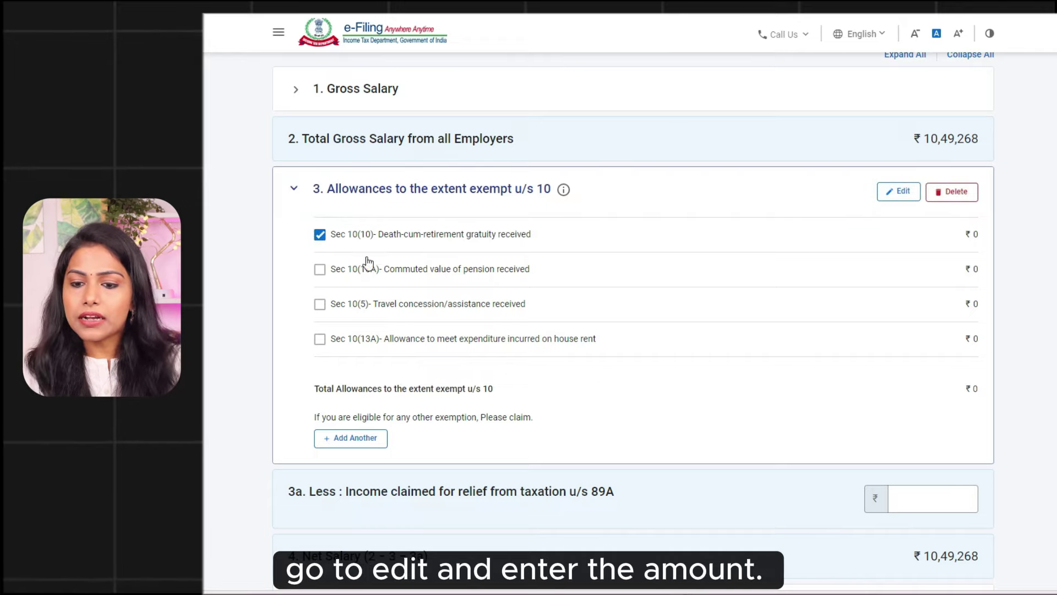
click(319, 235)
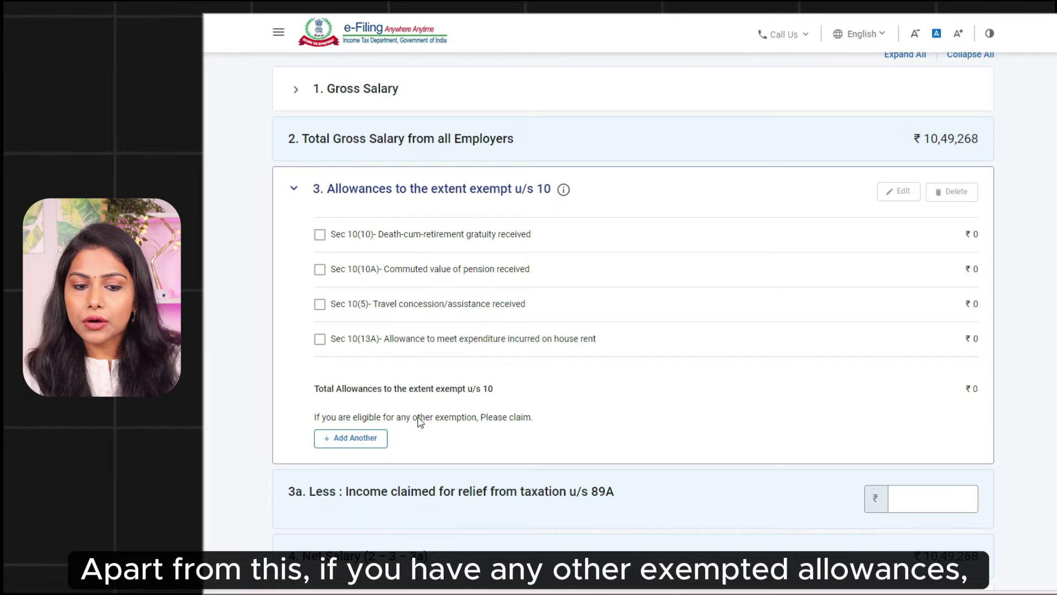
- Start another exempt allowance entry, look through the available natures of exempt allowance, and leave without adding one
click(378, 440)
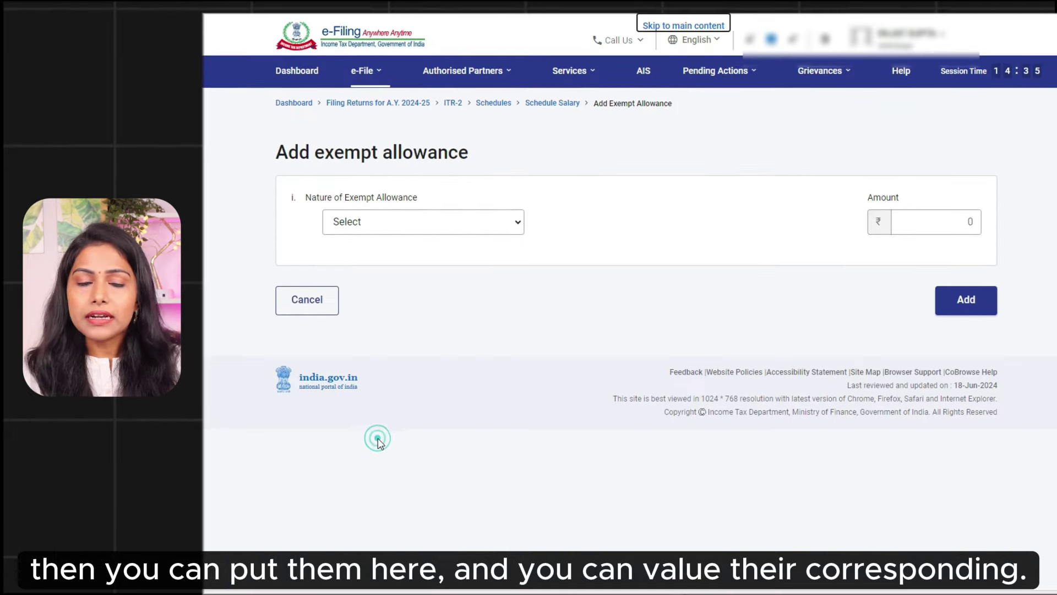
click(368, 235)
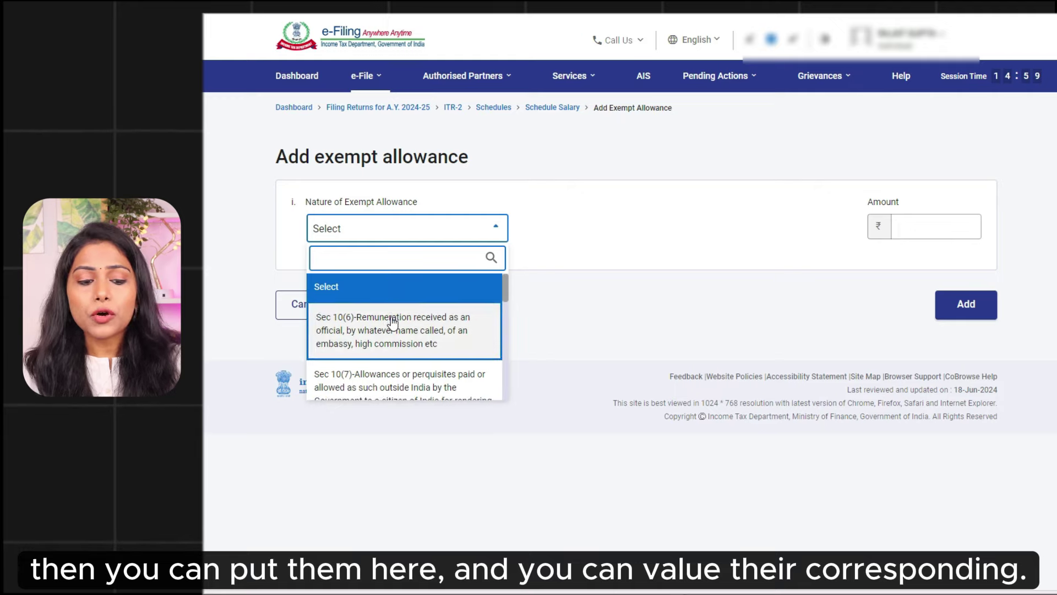
scroll(392, 322, down, 2)
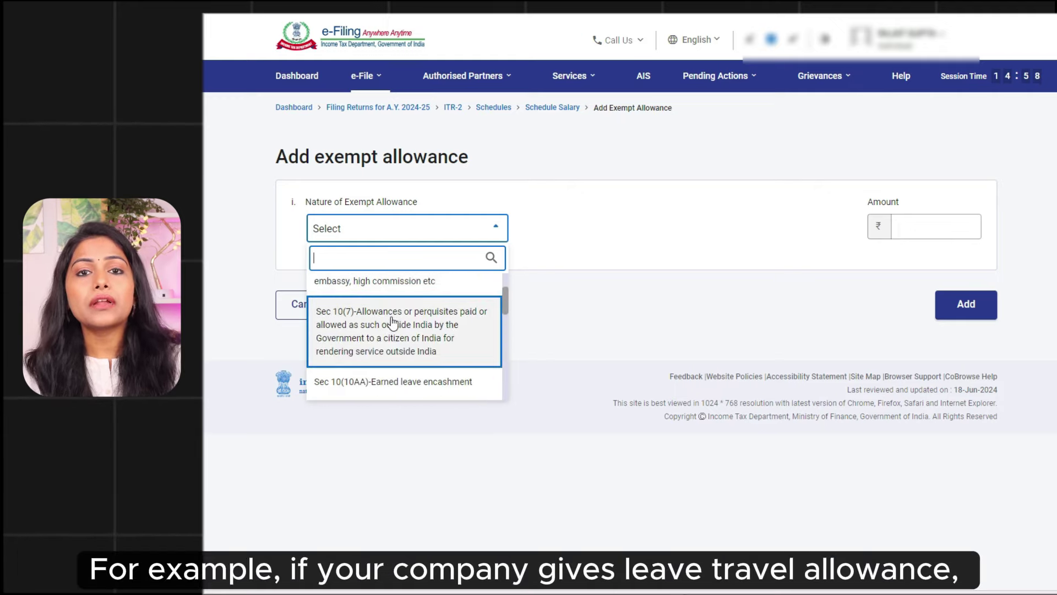
scroll(393, 322, down, 2)
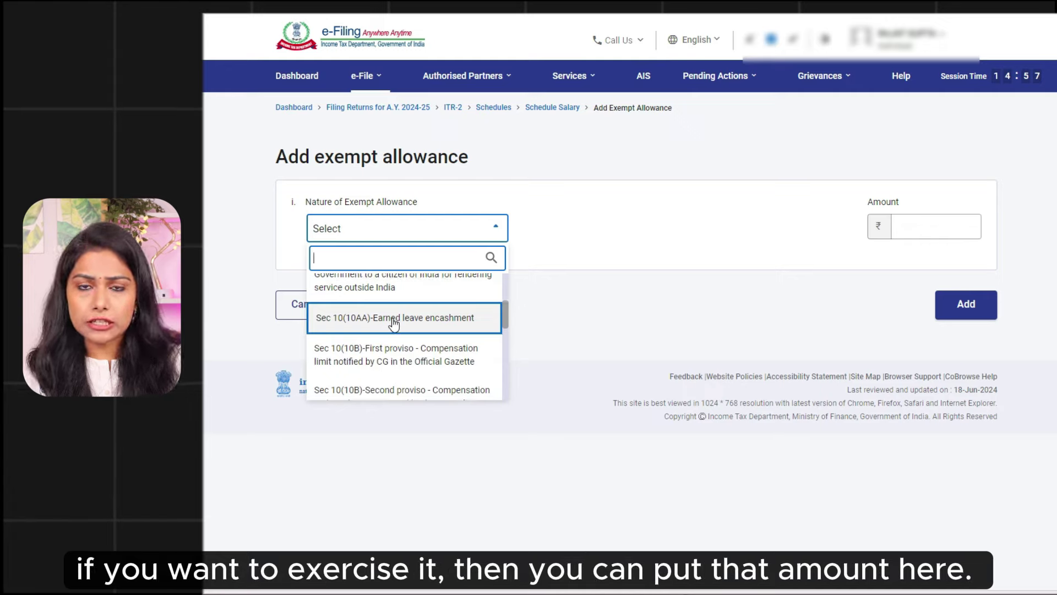
scroll(394, 323, down, 3)
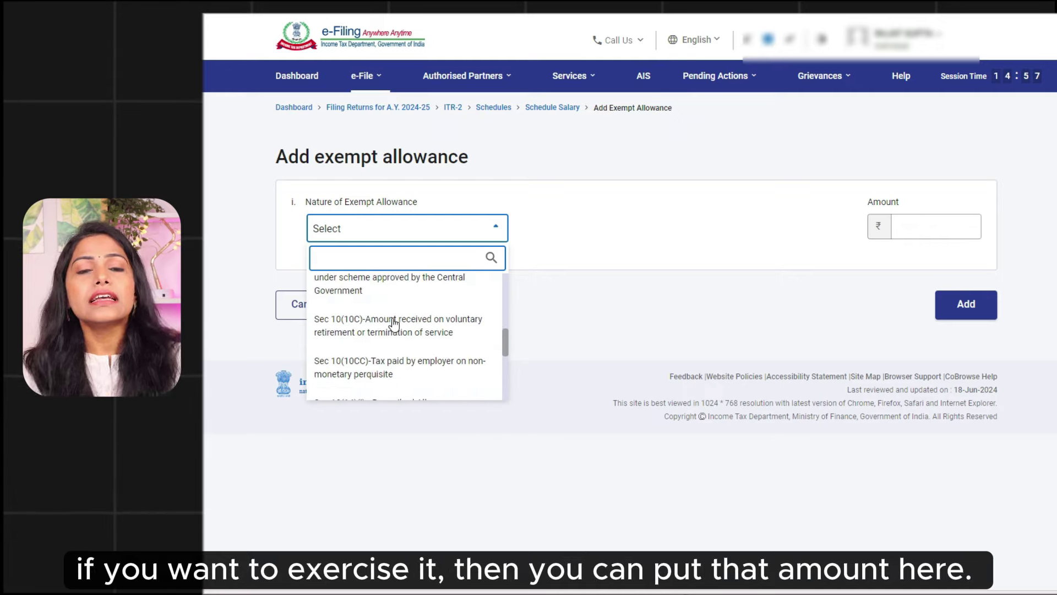
scroll(394, 324, down, 5)
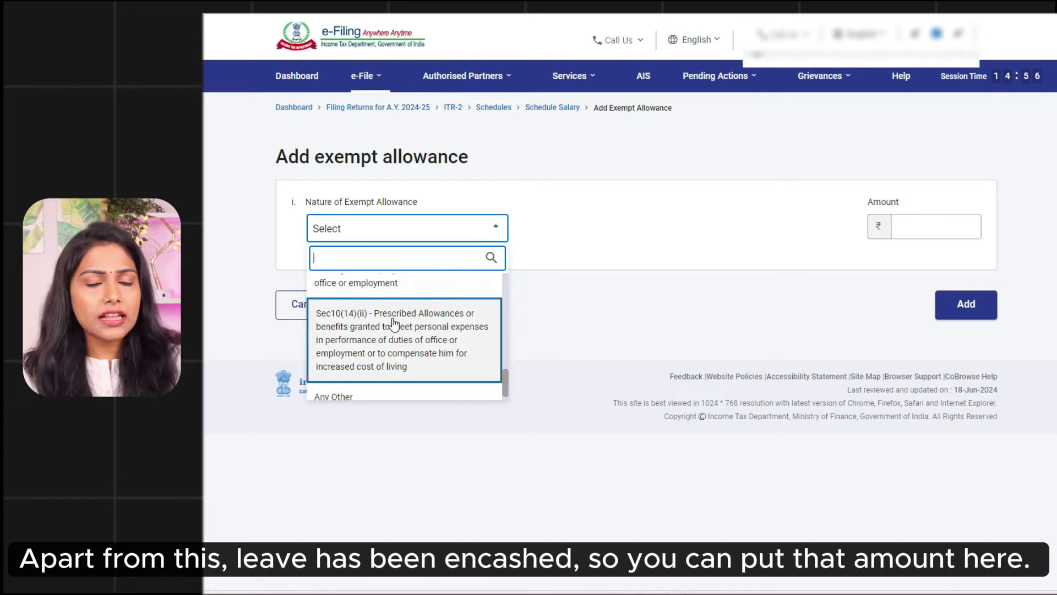
scroll(394, 324, down, 1)
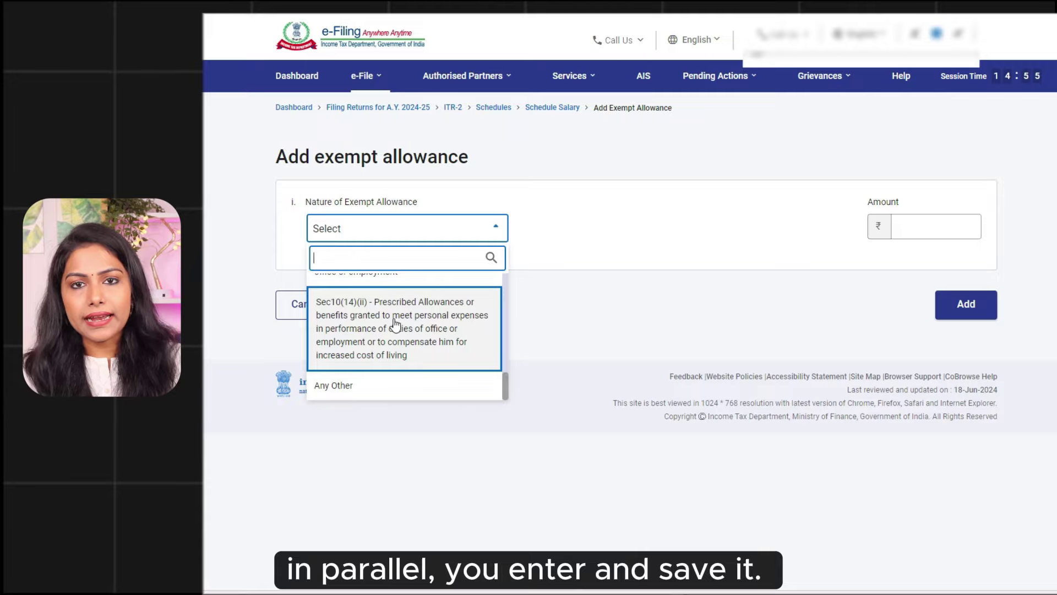
click(396, 430)
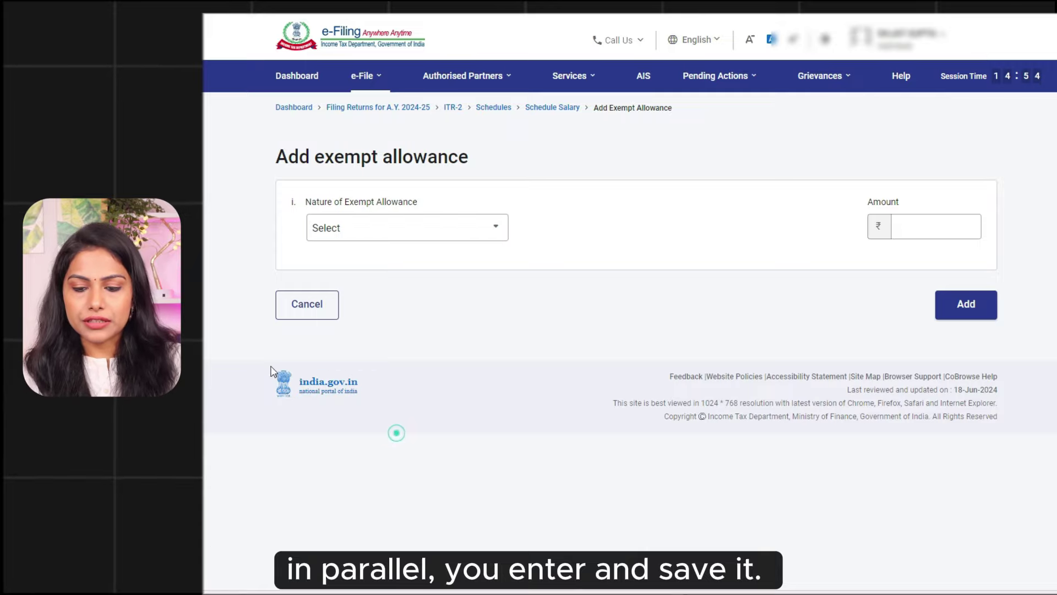
click(298, 304)
scroll(633, 330, down, 2)
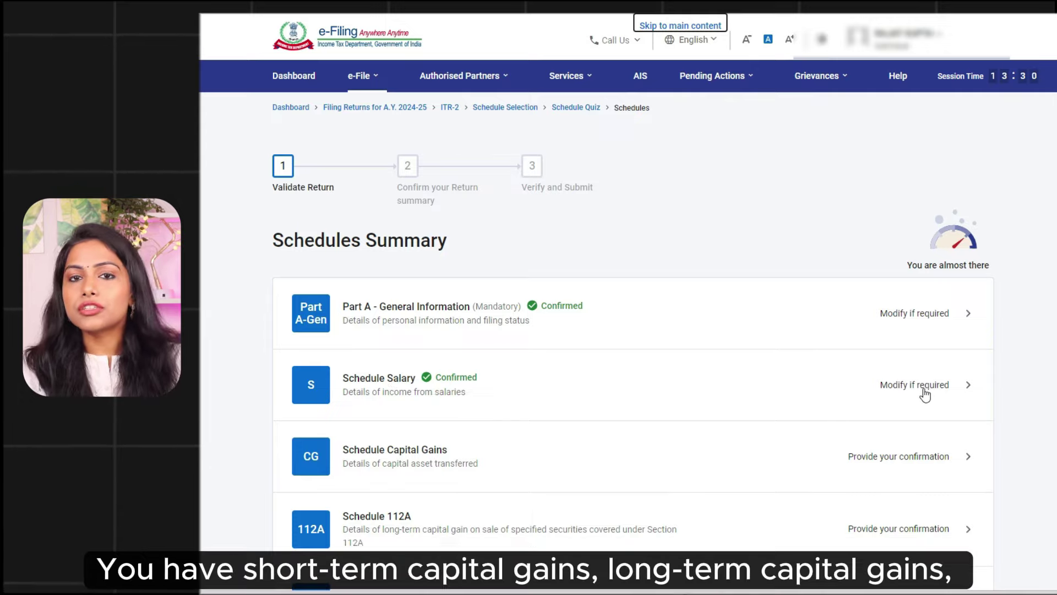
- Open Schedule Capital Gains, select the STT-paid equity share types under section 111A and section 112A, and continue
click(914, 462)
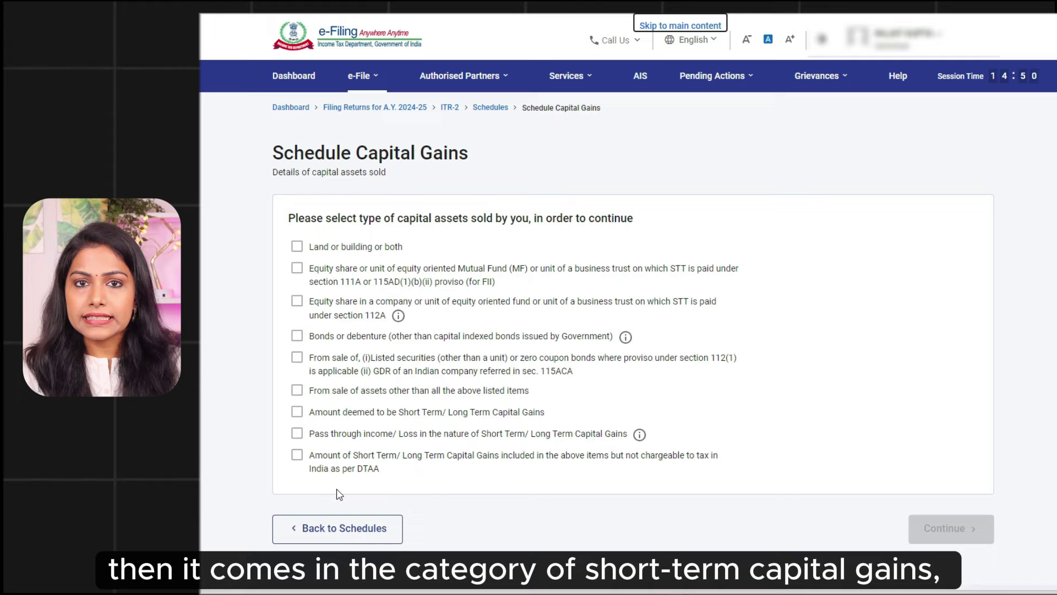
click(298, 272)
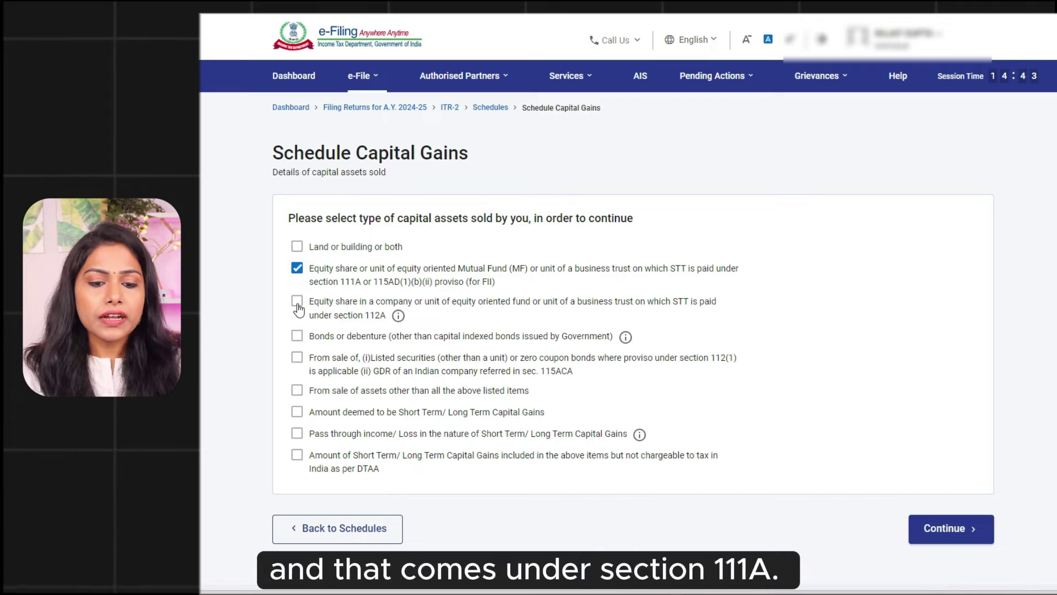
click(297, 302)
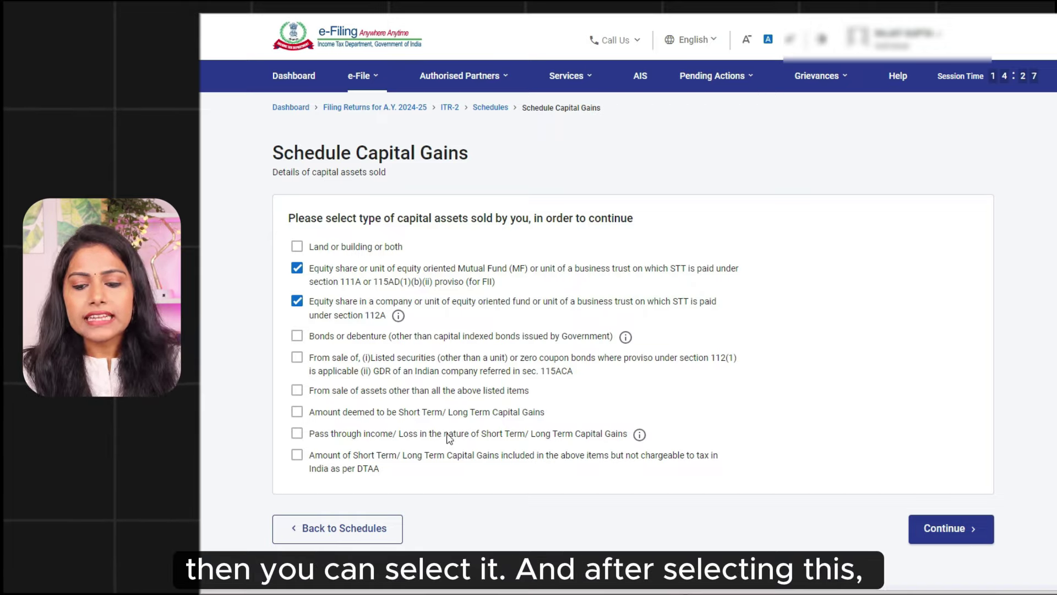
click(961, 539)
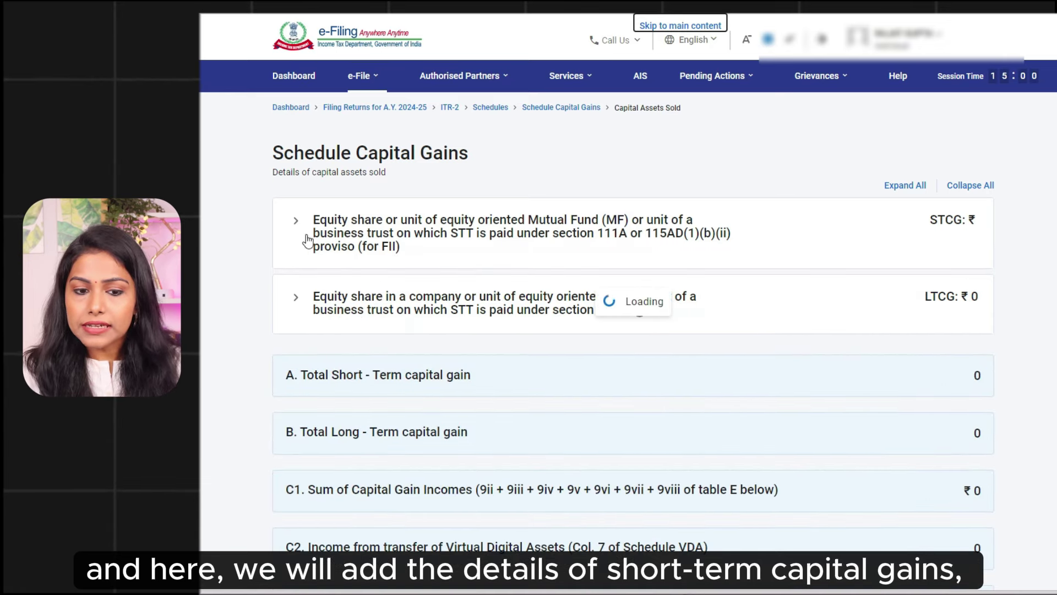
- Add short-term equity sale details under Section 111A with a full value of consideration of ₹86,360
click(296, 221)
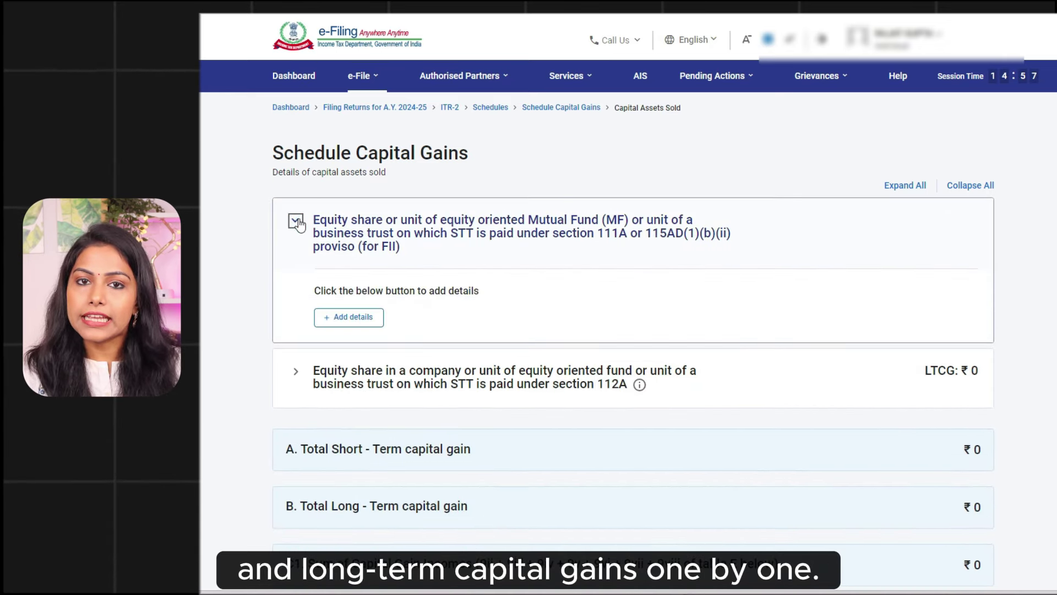
click(346, 318)
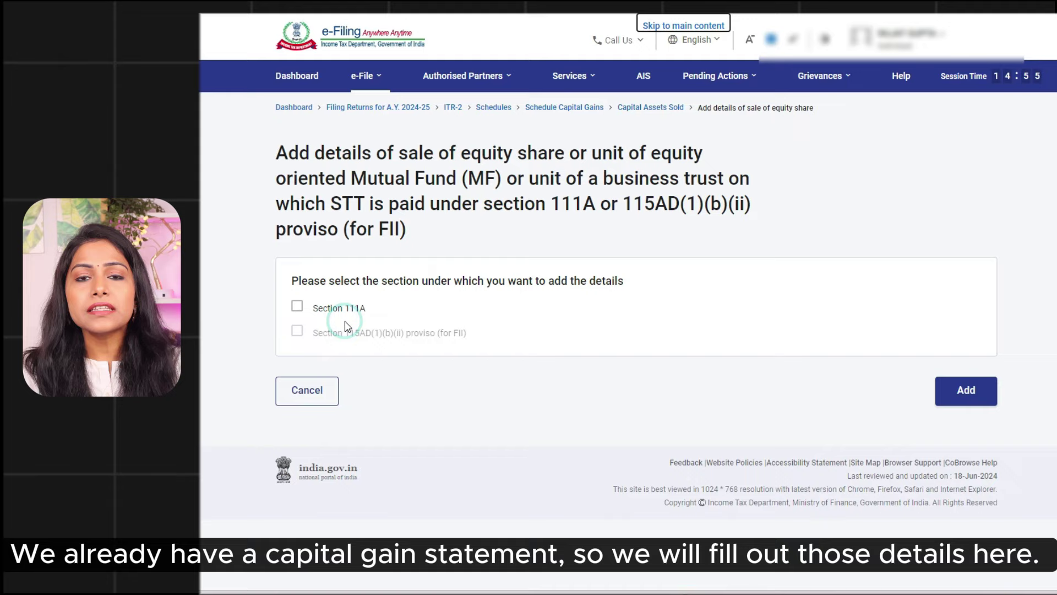
click(298, 308)
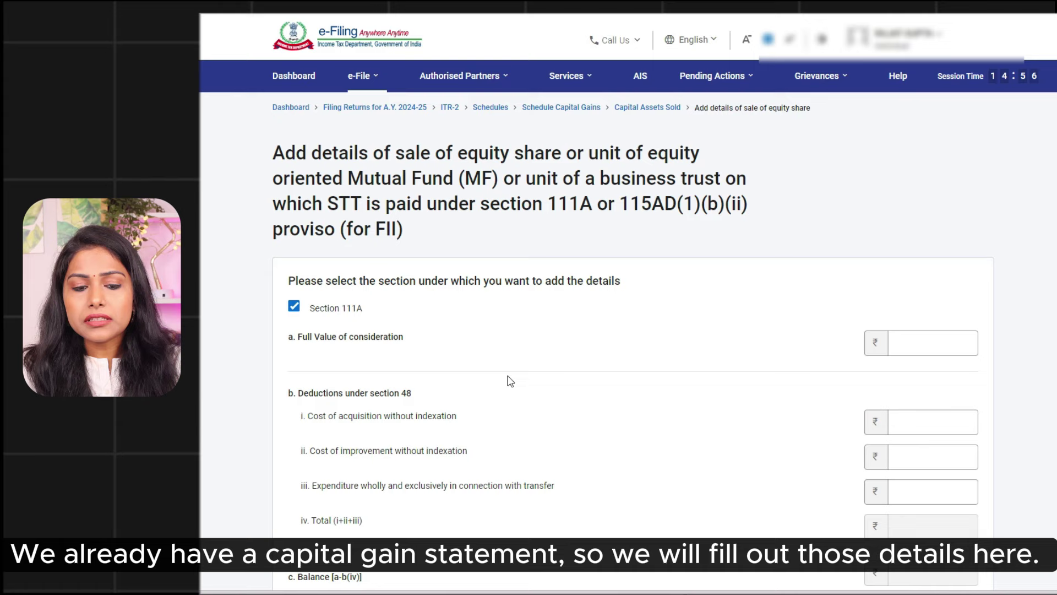
scroll(539, 385, down, 1)
scroll(539, 389, up, 1)
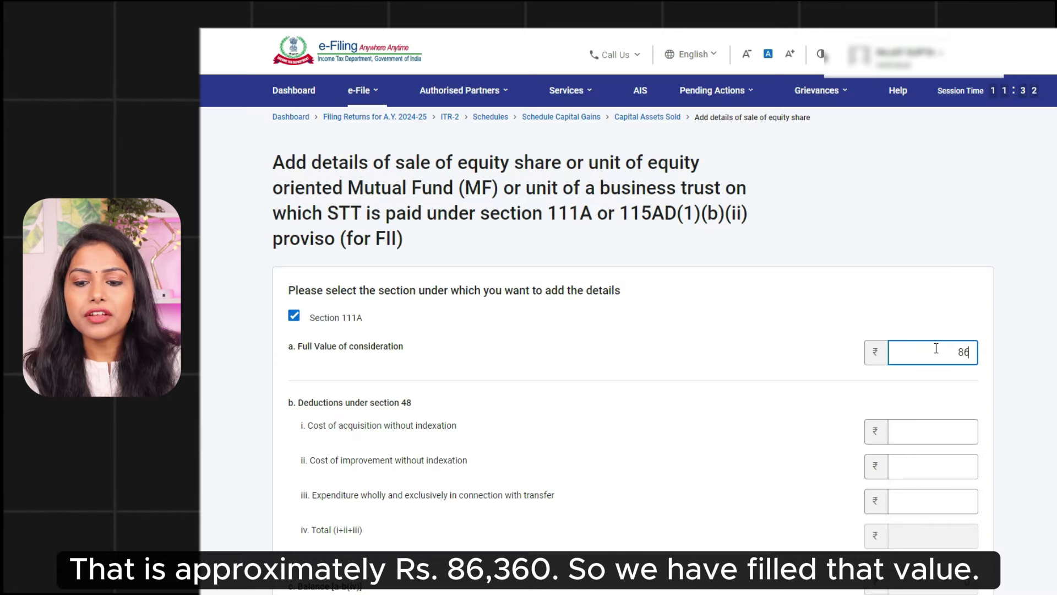
text(360)
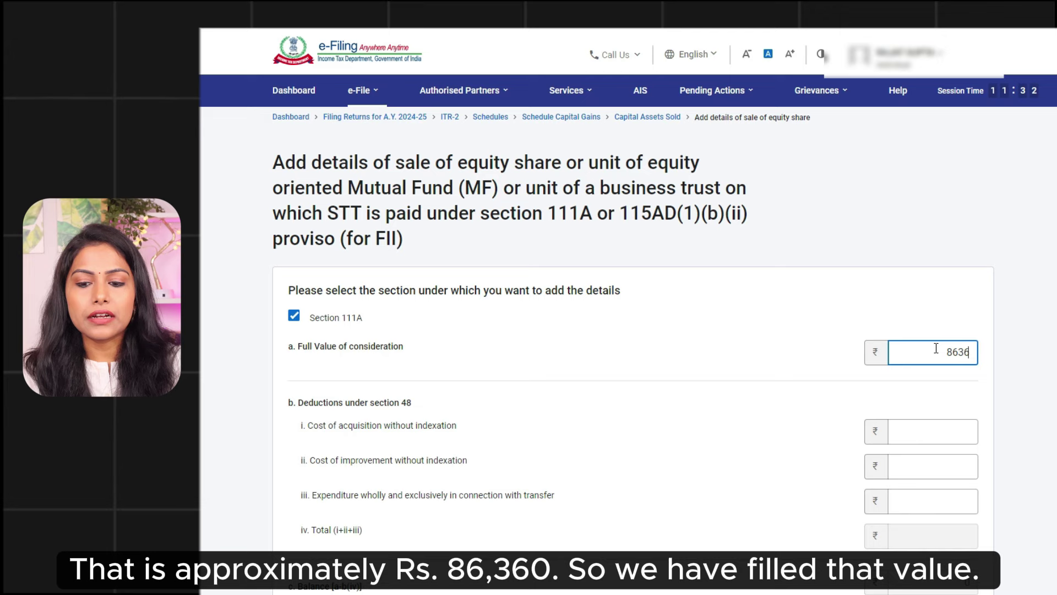
- Set the cost of acquisition without indexation to ₹81,013, check the computed short-term capital gain and add the Section 111A entry
click(931, 432)
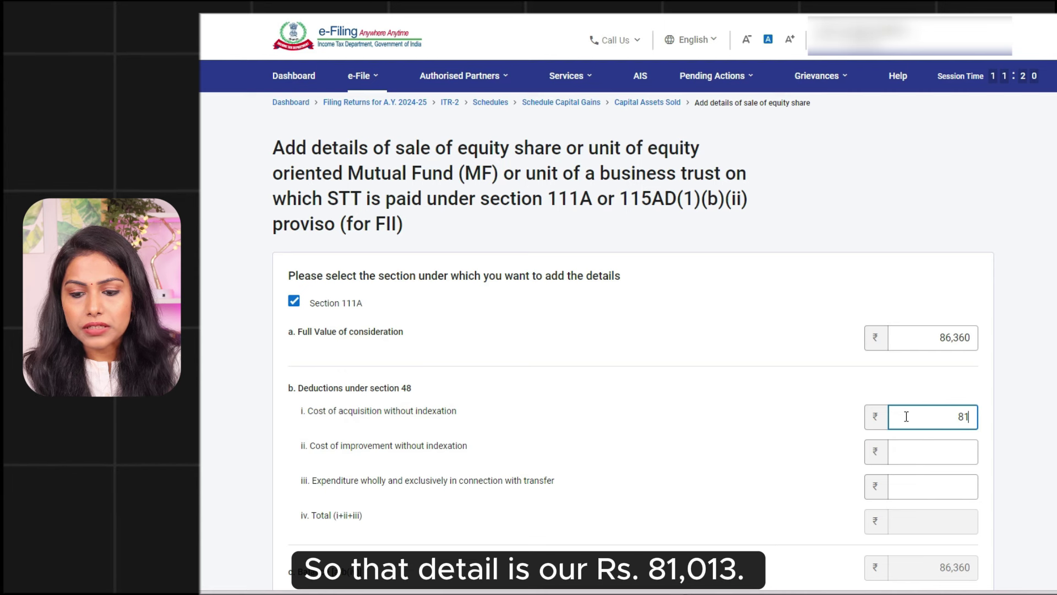
text(3)
click(764, 483)
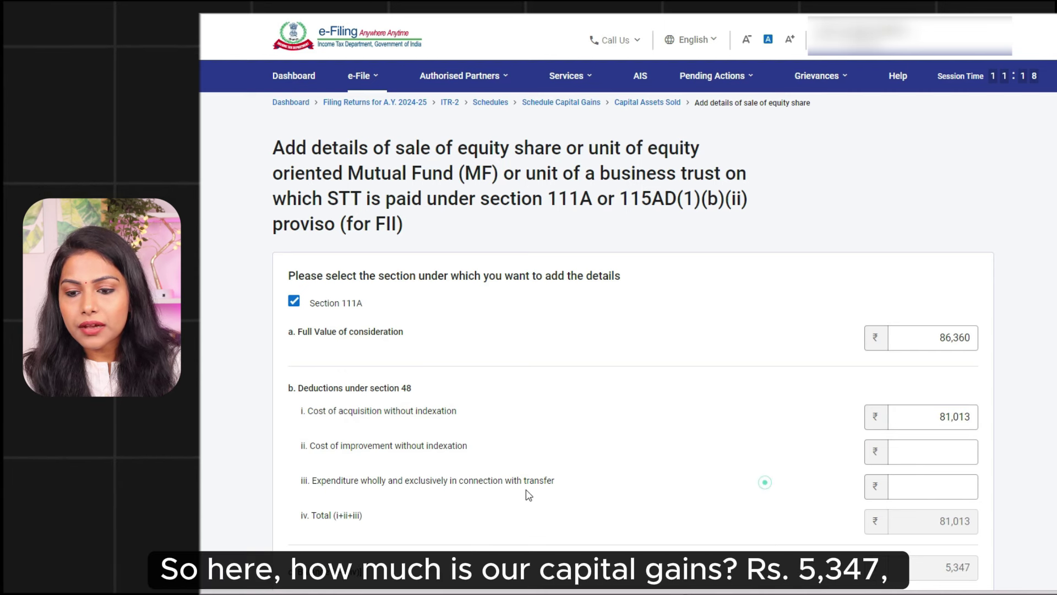
click(930, 495)
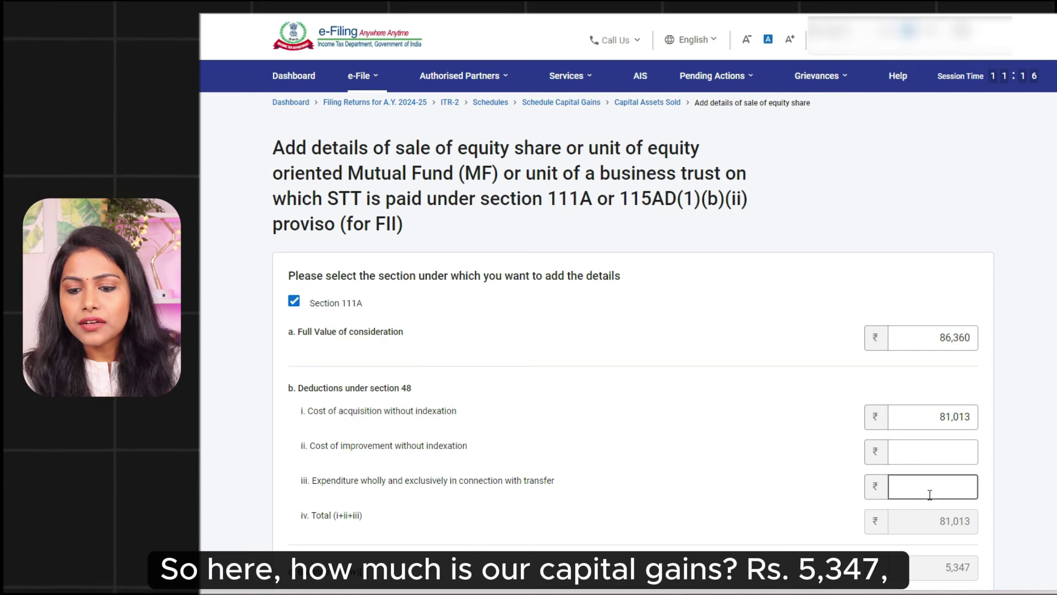
scroll(929, 494, down, 3)
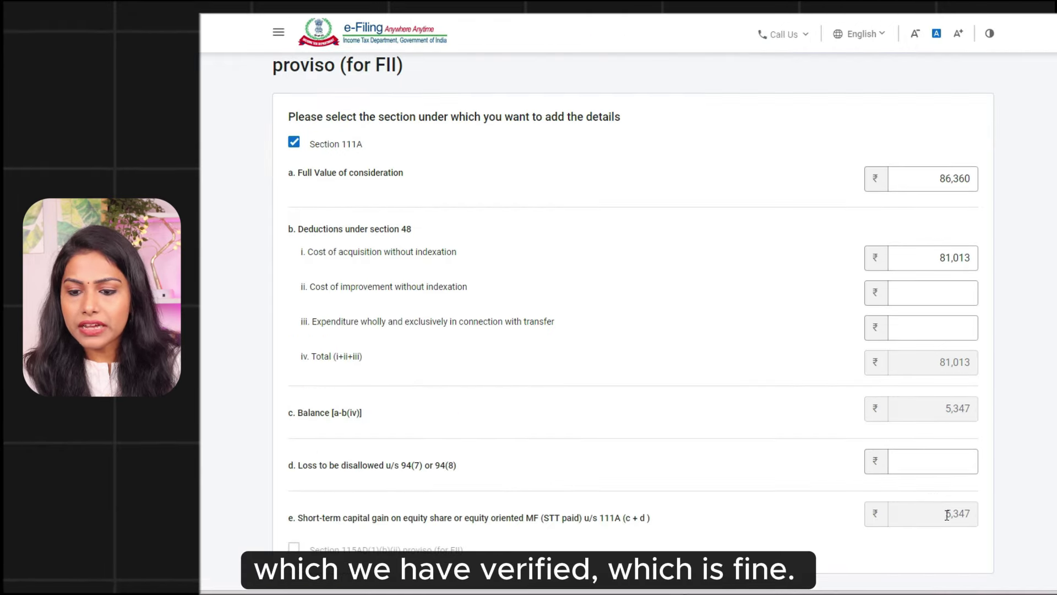
double_click(958, 512)
scroll(739, 429, down, 3)
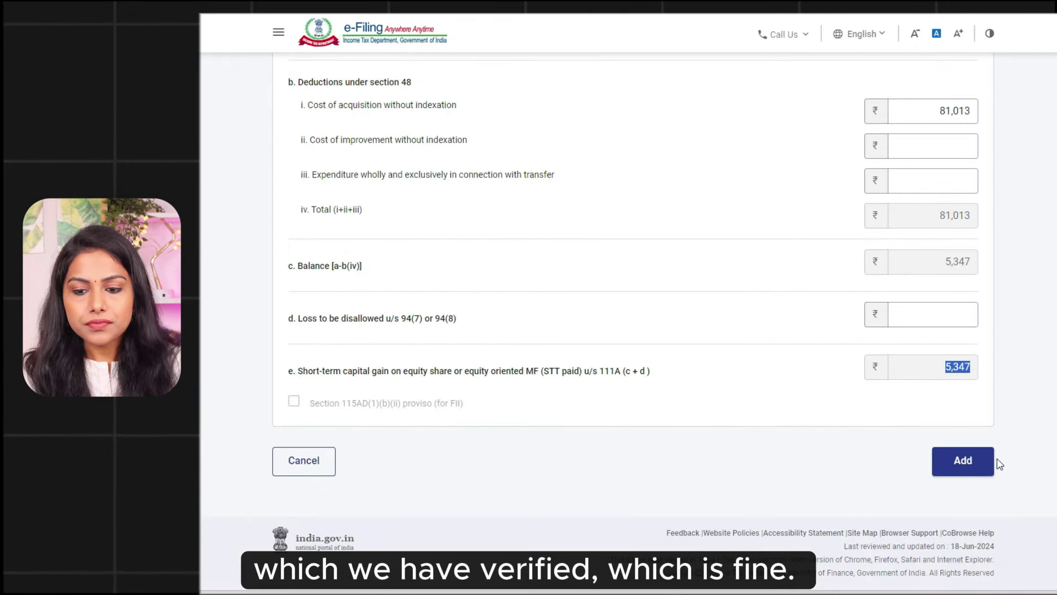
click(963, 468)
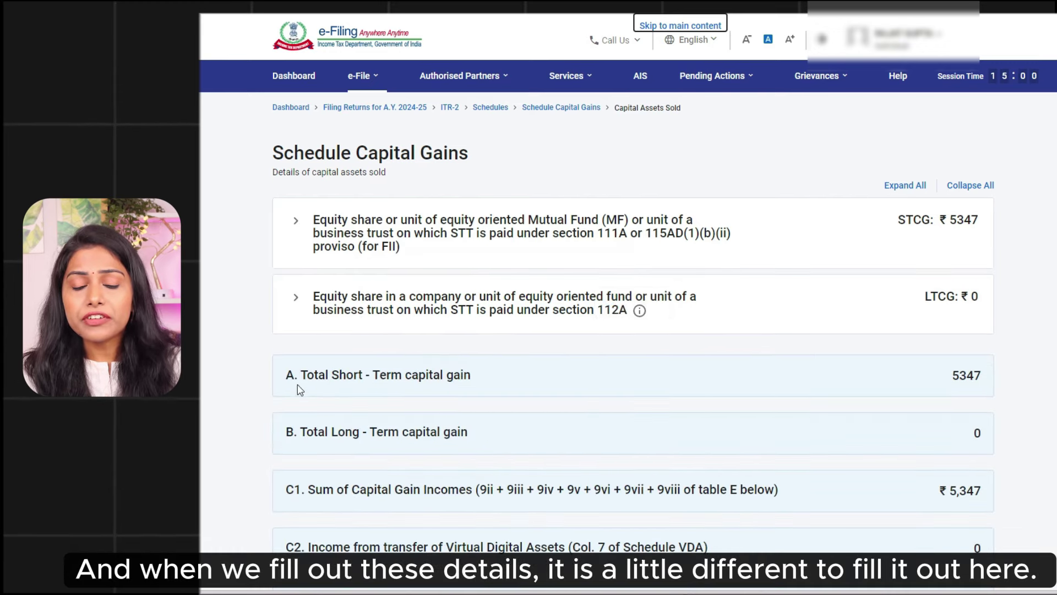
- Expand the section 112A equity share item and open a new share/unit entry in Schedule 112A
click(296, 300)
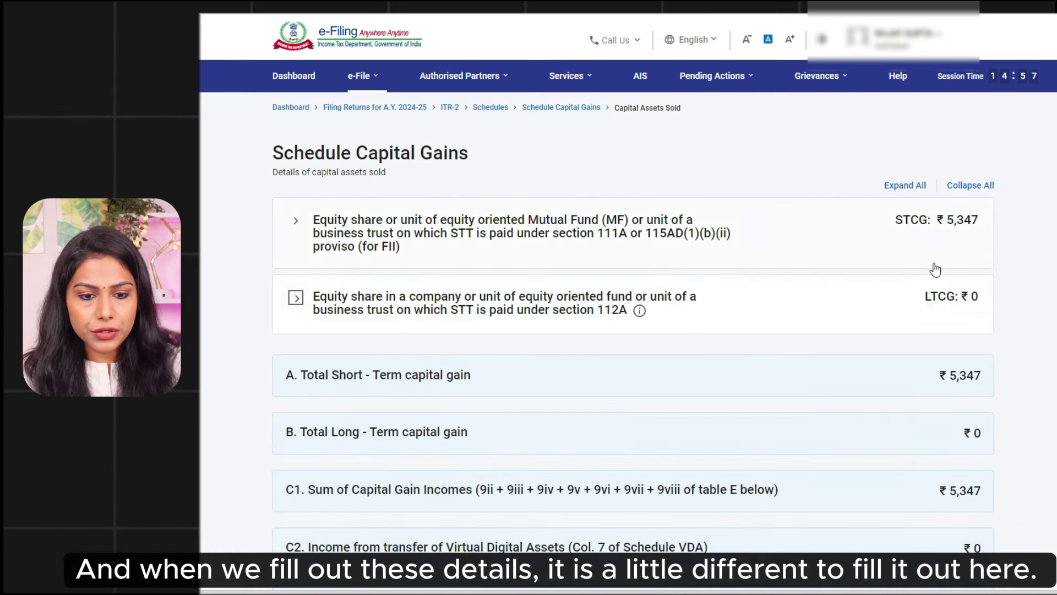
click(494, 302)
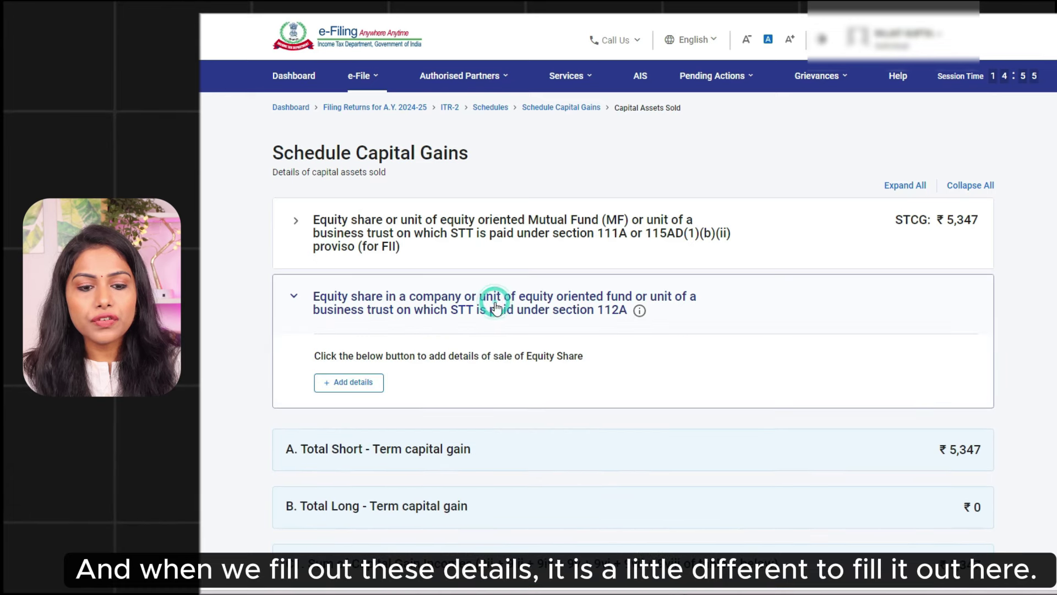
click(337, 388)
click(366, 272)
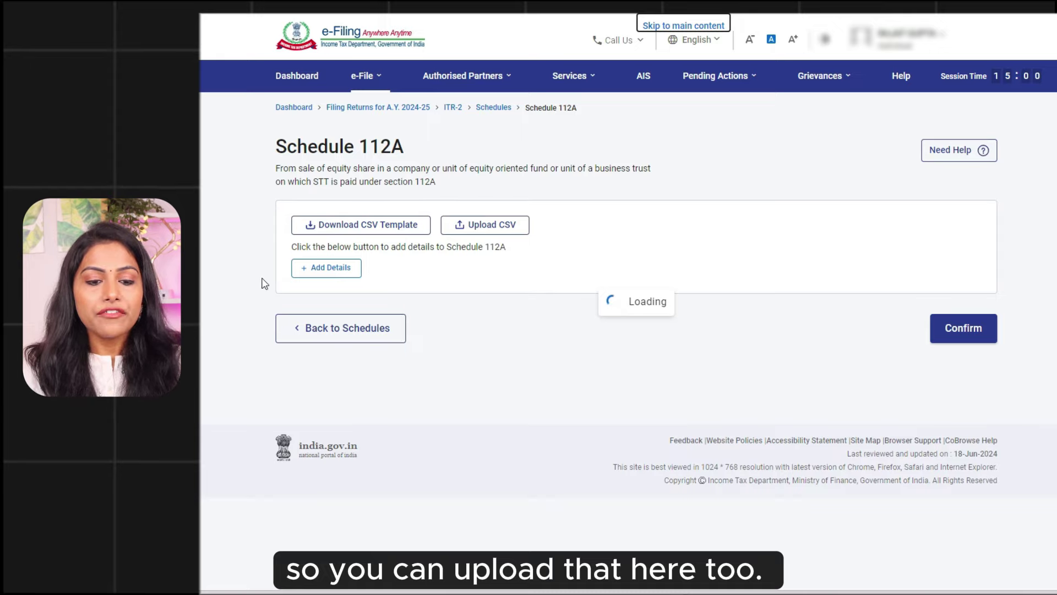
click(322, 268)
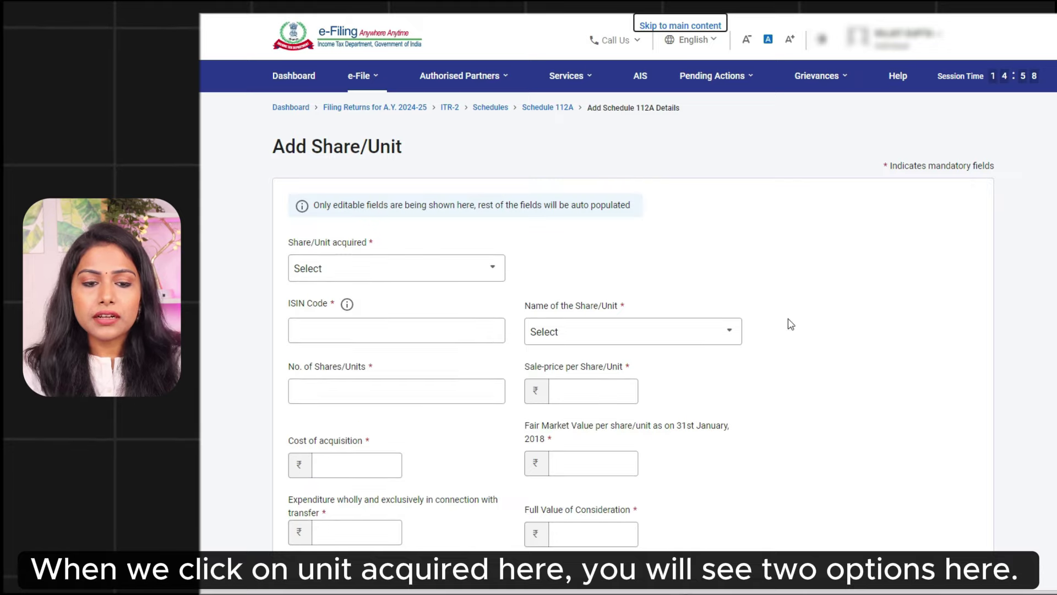
- Add consolidated shares acquired After 31st January, 2018 with acquisition cost ₹71,532, transfer expenditure 0 and full consideration ₹1,18,392, and confirm Schedule 112A
click(336, 274)
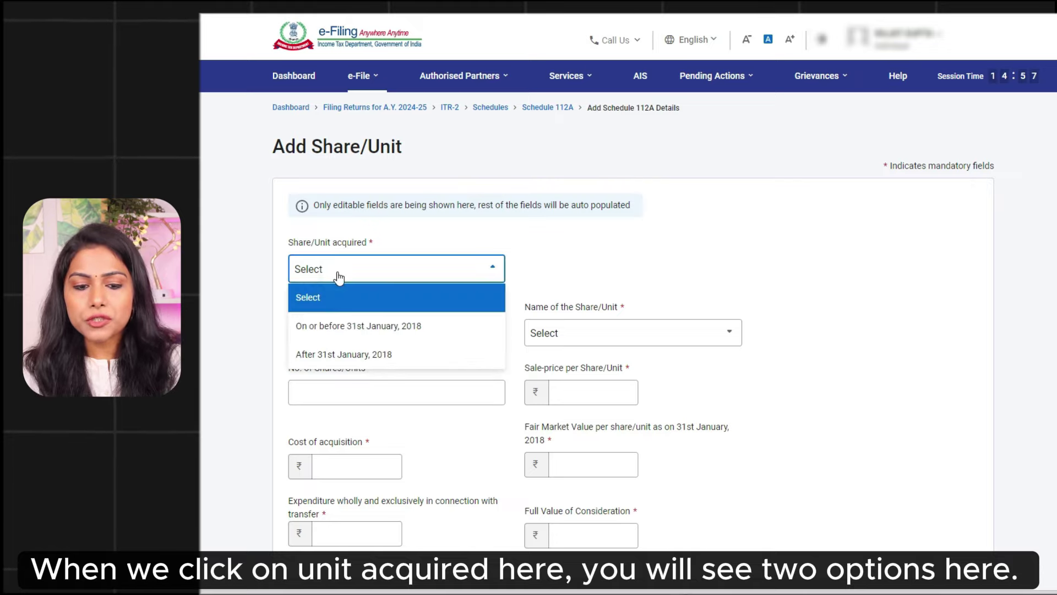
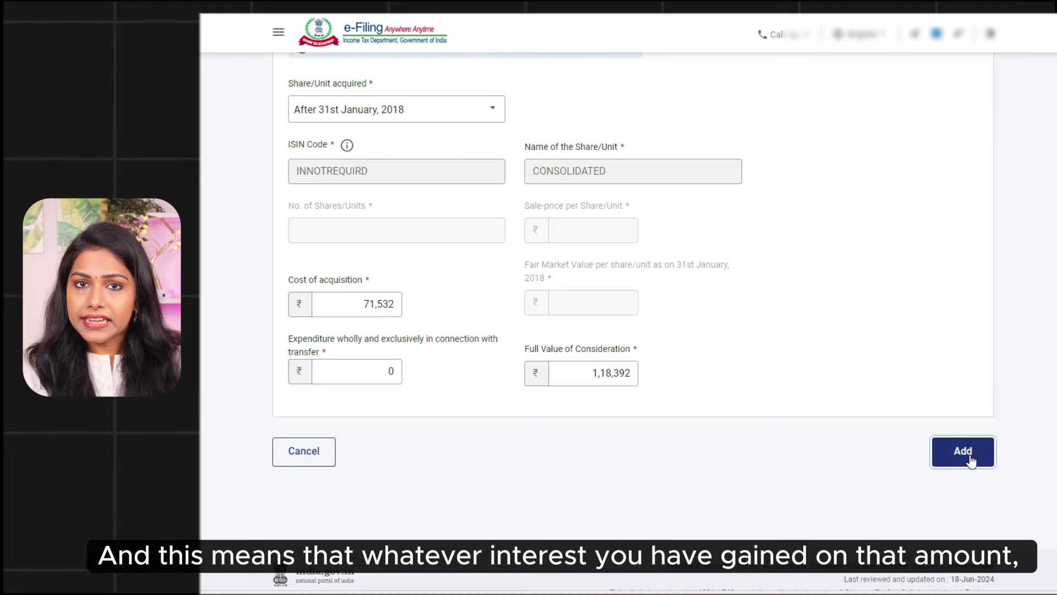
click(969, 458)
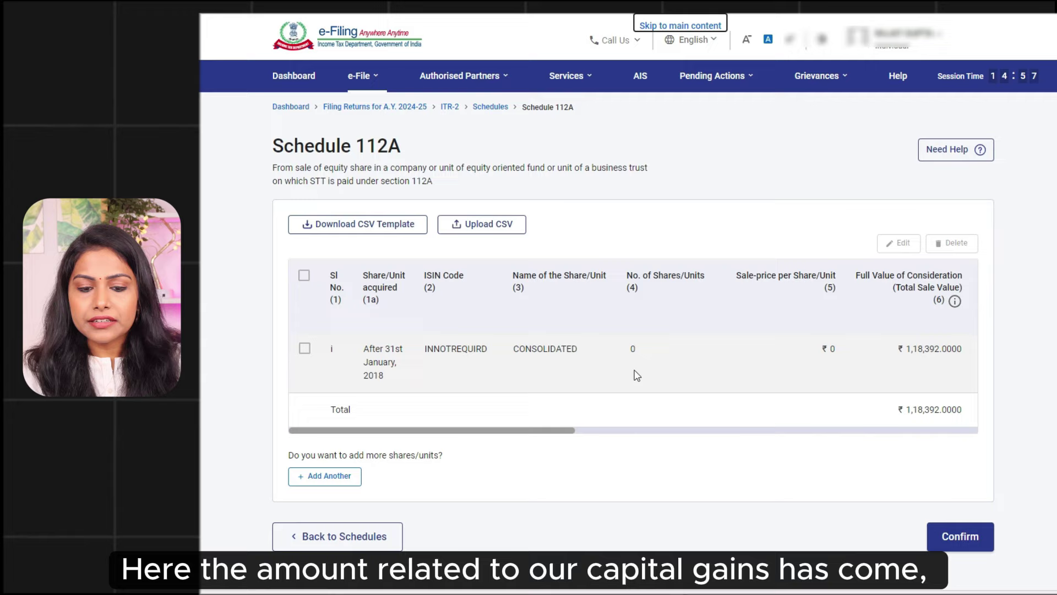
scroll(633, 374, down, 2)
click(967, 438)
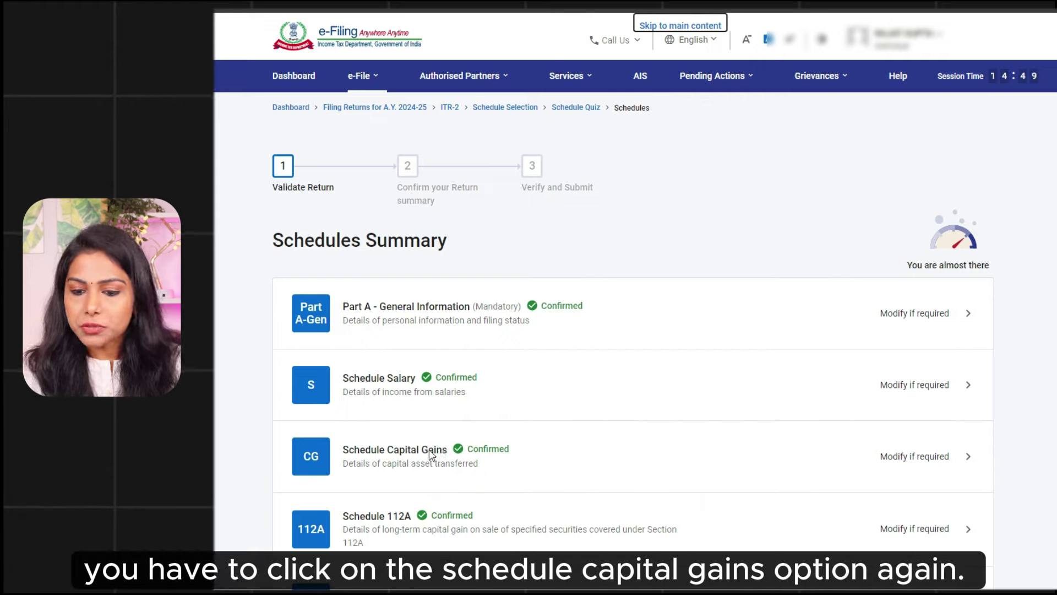
- Reopen Schedule Capital Gains, continue to the capital assets sold and expand the information about accrual/receipt of capital gain
click(913, 461)
click(777, 336)
click(949, 519)
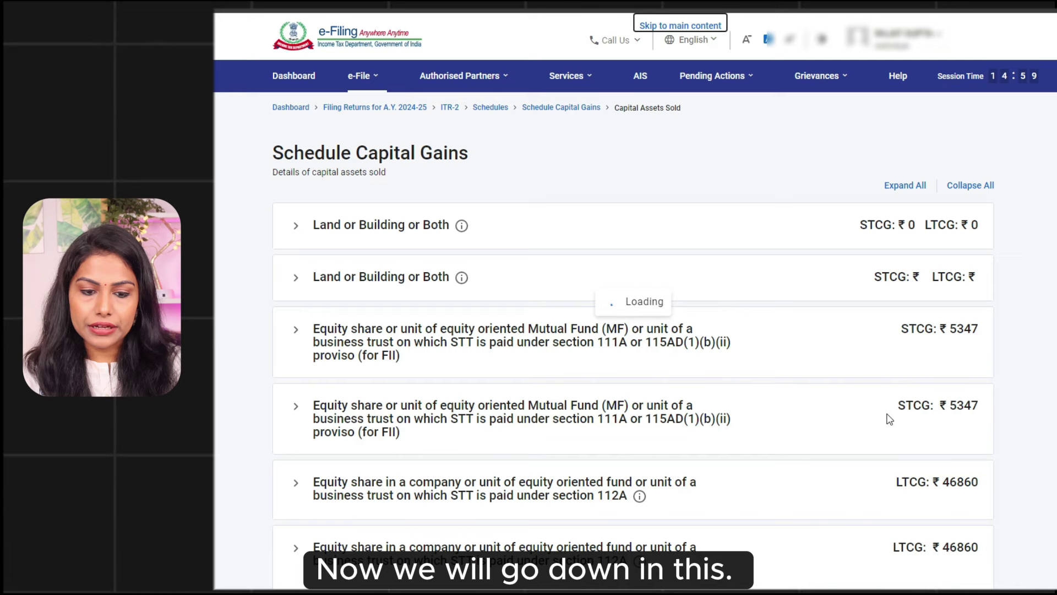
scroll(889, 415, down, 2)
scroll(280, 407, down, 5)
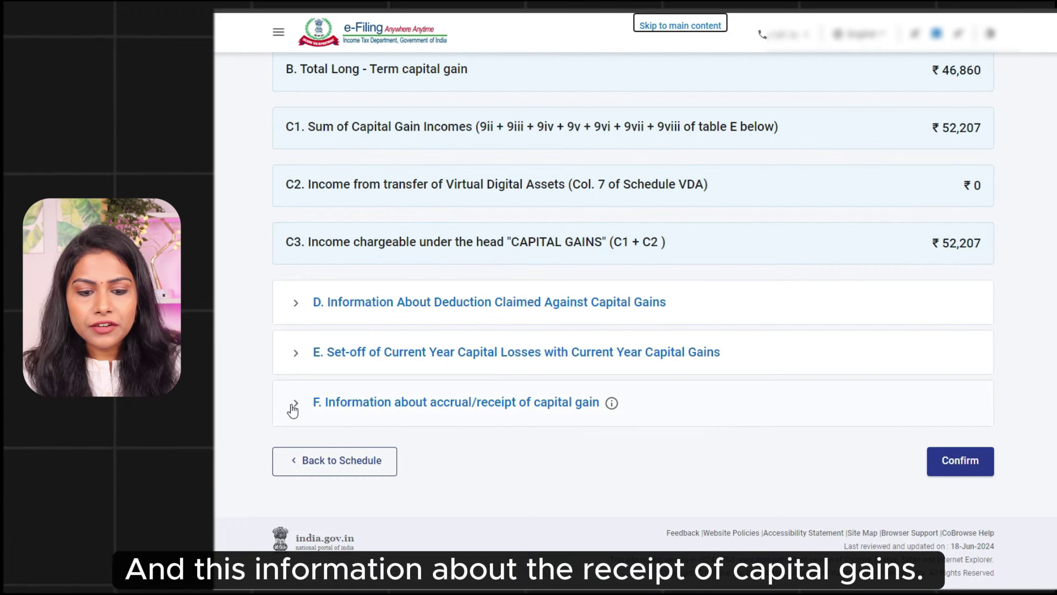
click(293, 407)
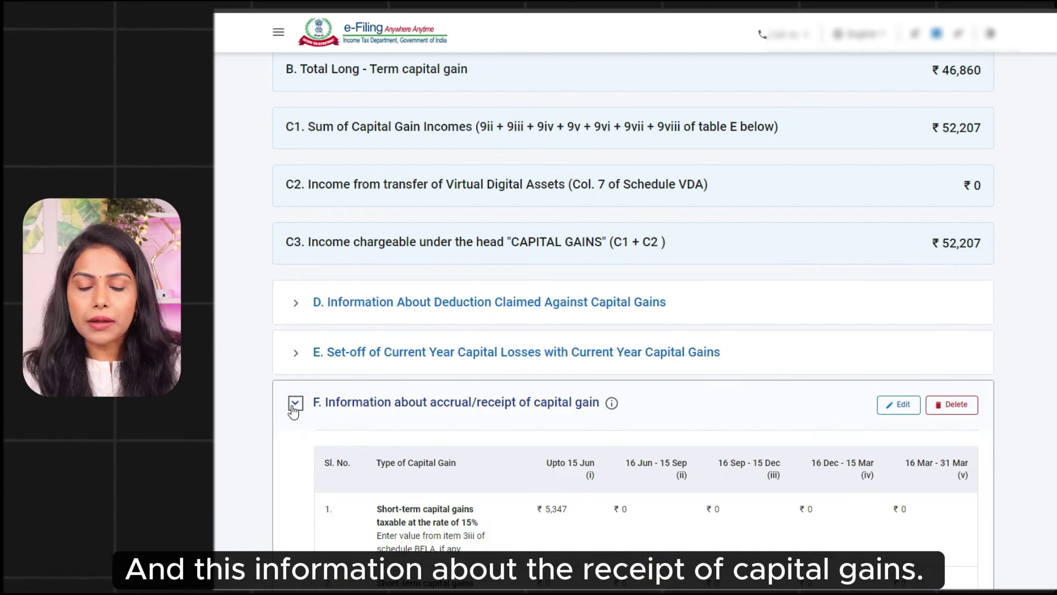
- Open the quarterly accrual/receipt table of capital gains for editing, review its entries and confirm Schedule Capital Gains
scroll(1016, 391, down, 6)
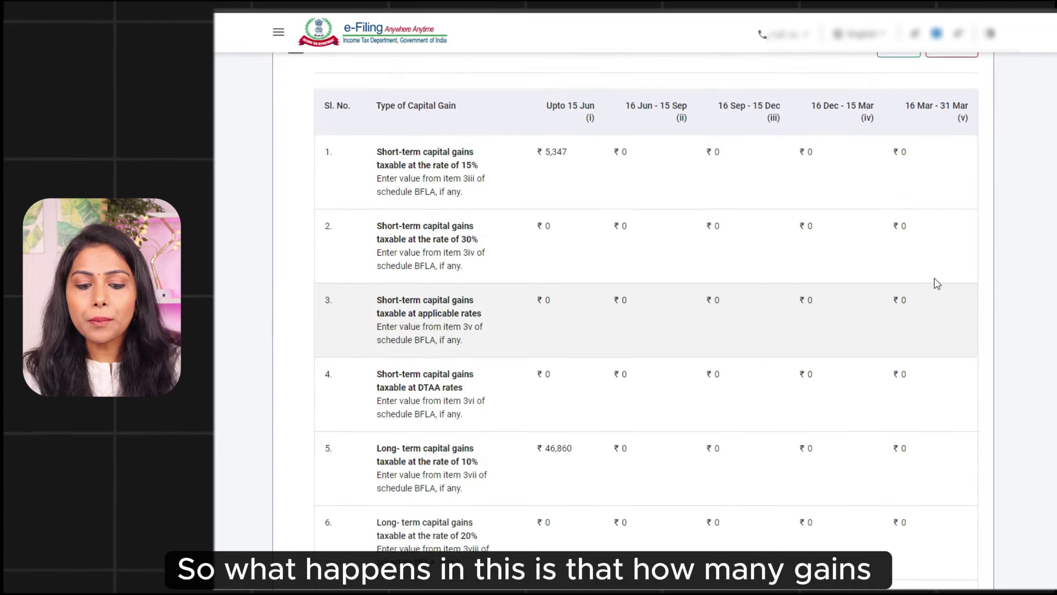
scroll(937, 243, up, 2)
click(901, 157)
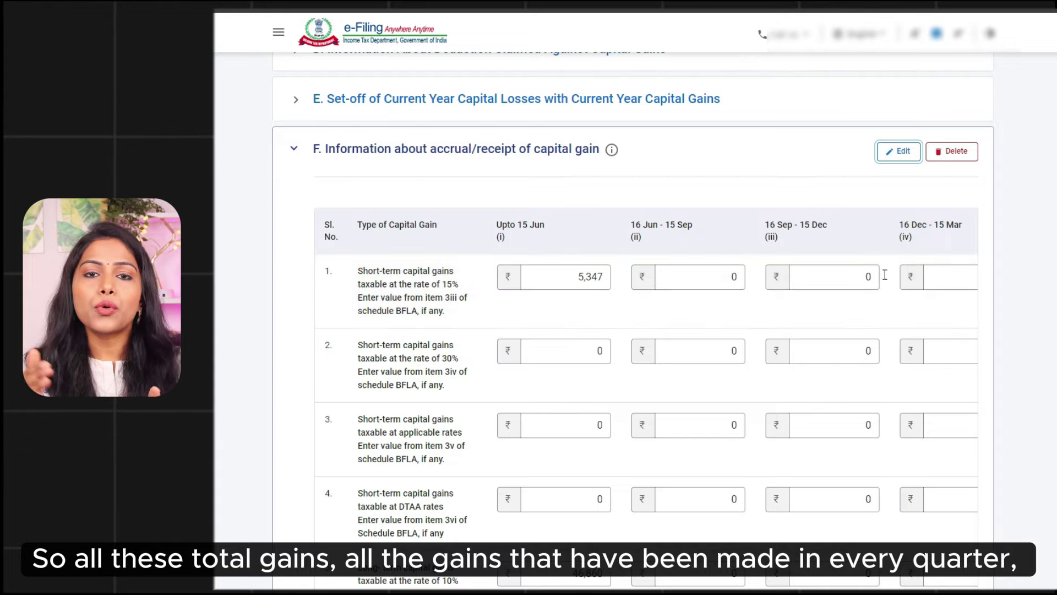
scroll(977, 345, down, 10)
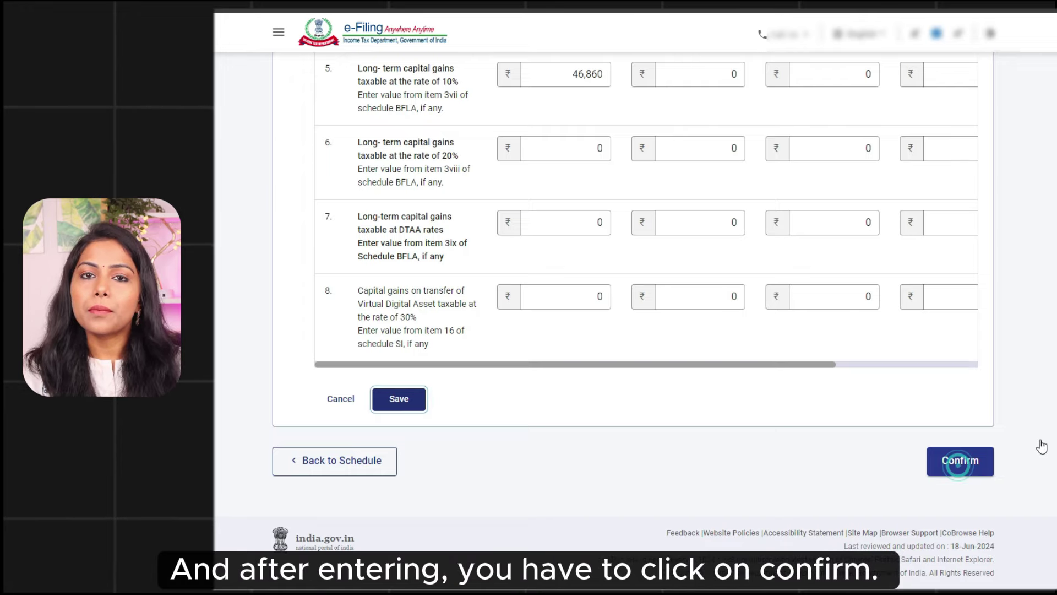
click(958, 463)
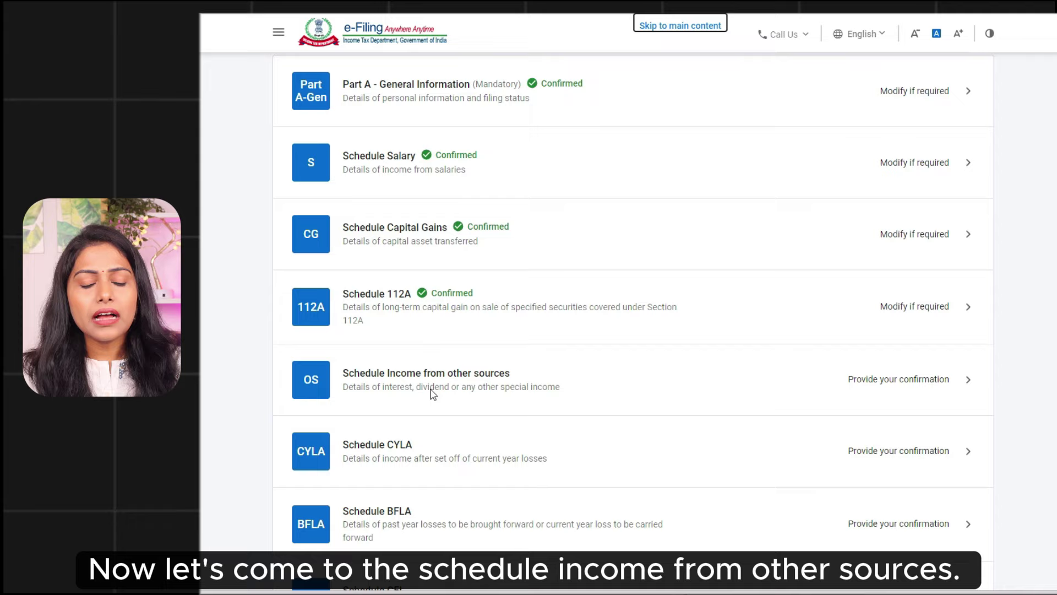
- Open Schedule Income from other sources, show the details of gross interest, select that item and review its breakdown
click(936, 380)
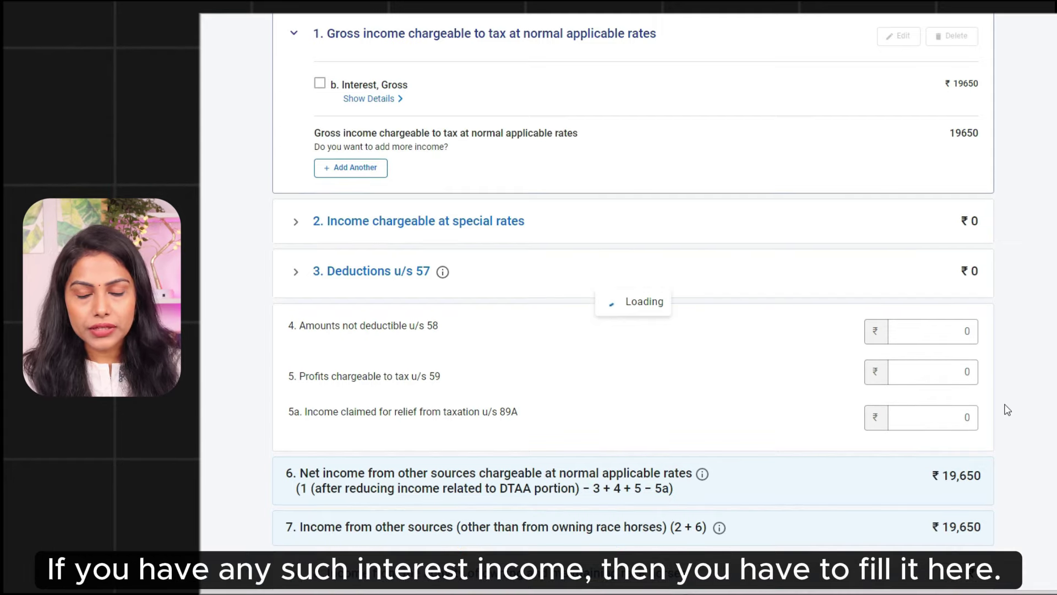
scroll(1054, 416, up, 3)
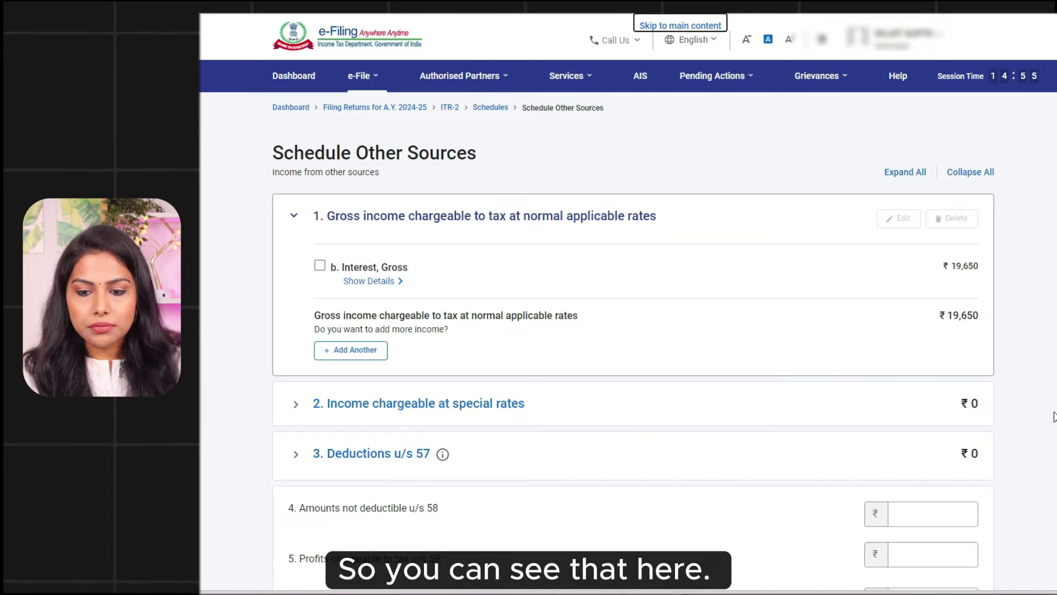
click(375, 282)
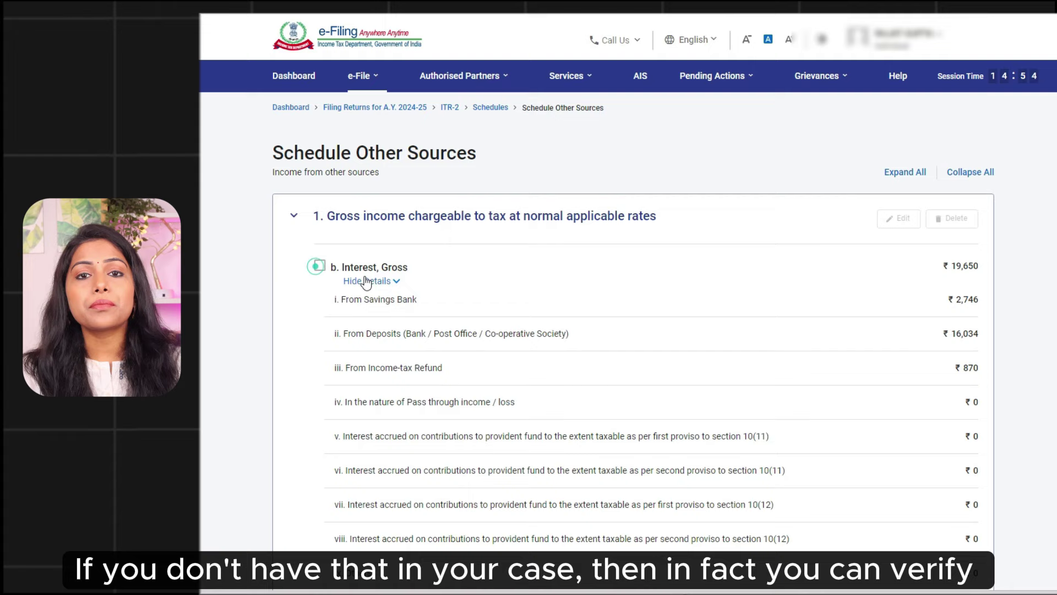
click(319, 267)
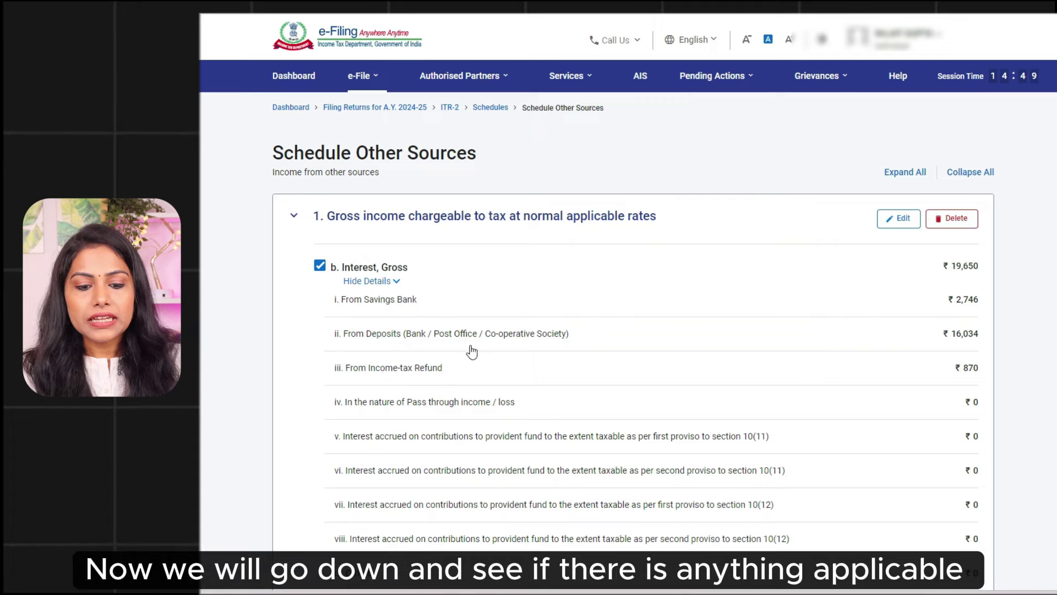
scroll(862, 414, down, 6)
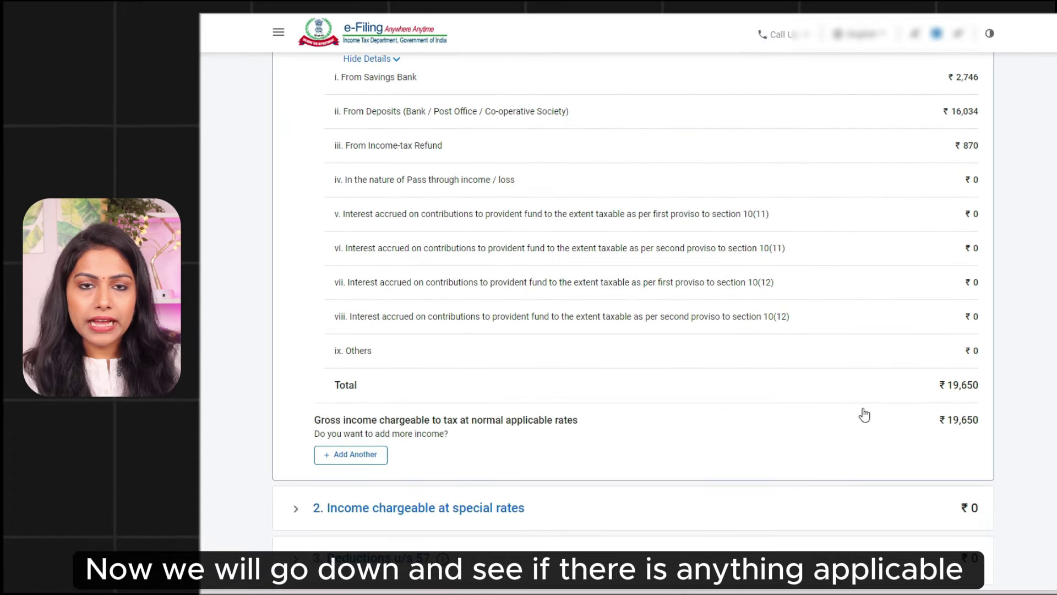
- Expand income chargeable at special rates and start a new entry to view the available natures of income
scroll(865, 415, down, 6)
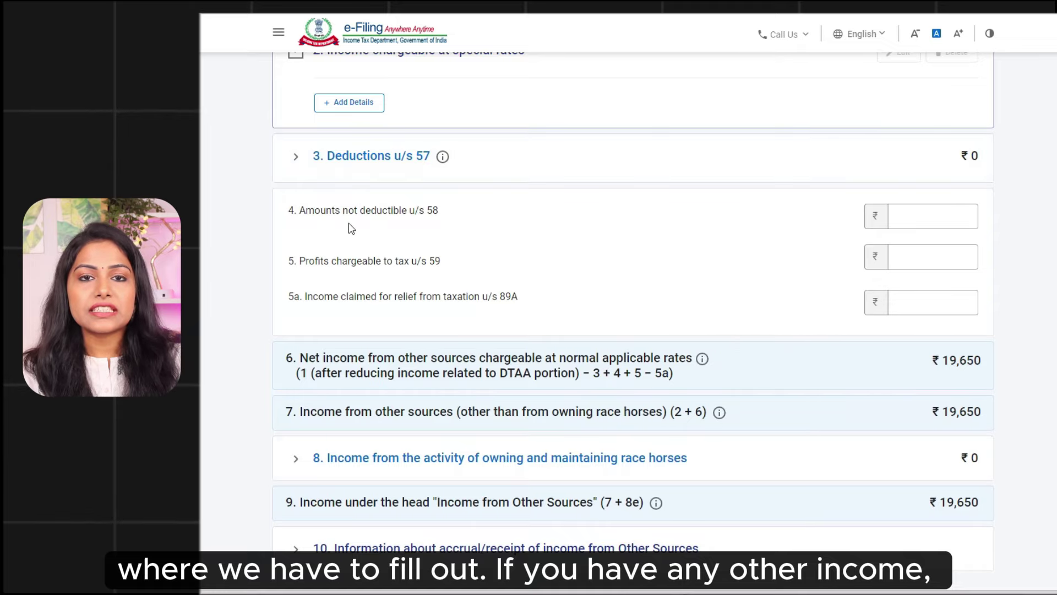
scroll(406, 266, up, 1)
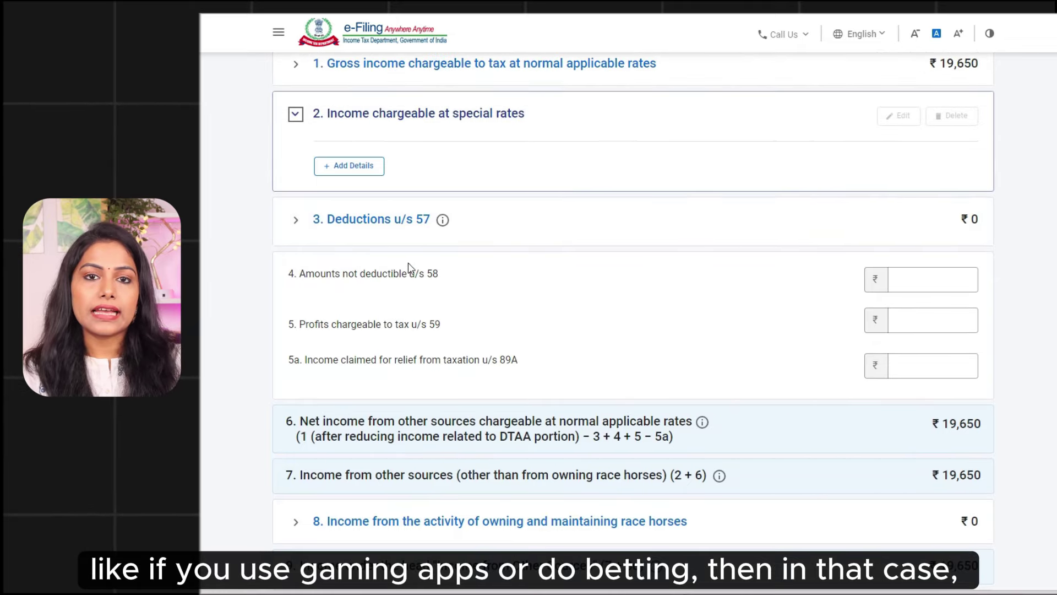
scroll(505, 326, up, 3)
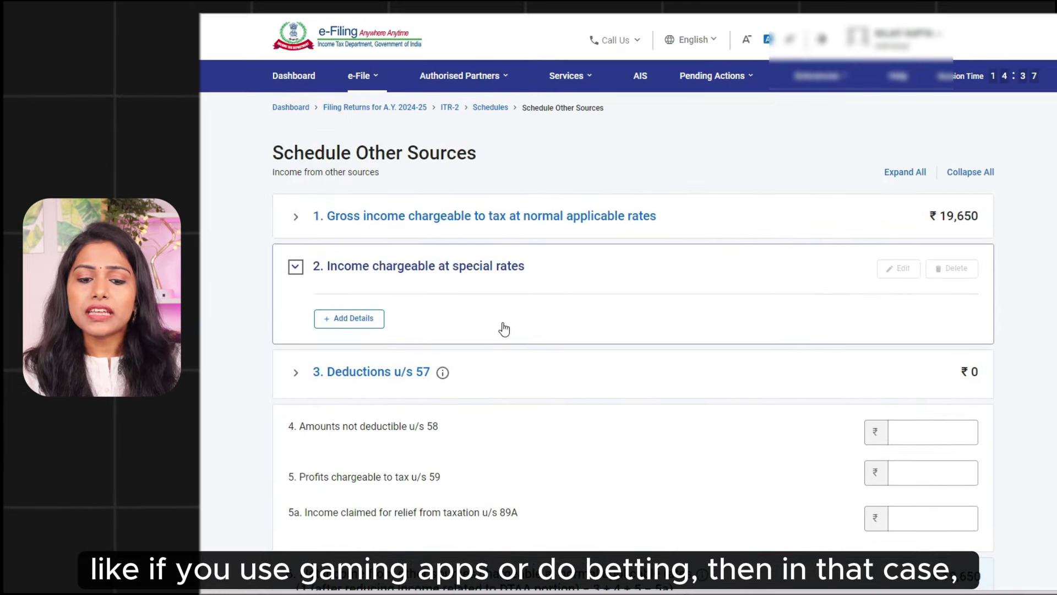
click(353, 319)
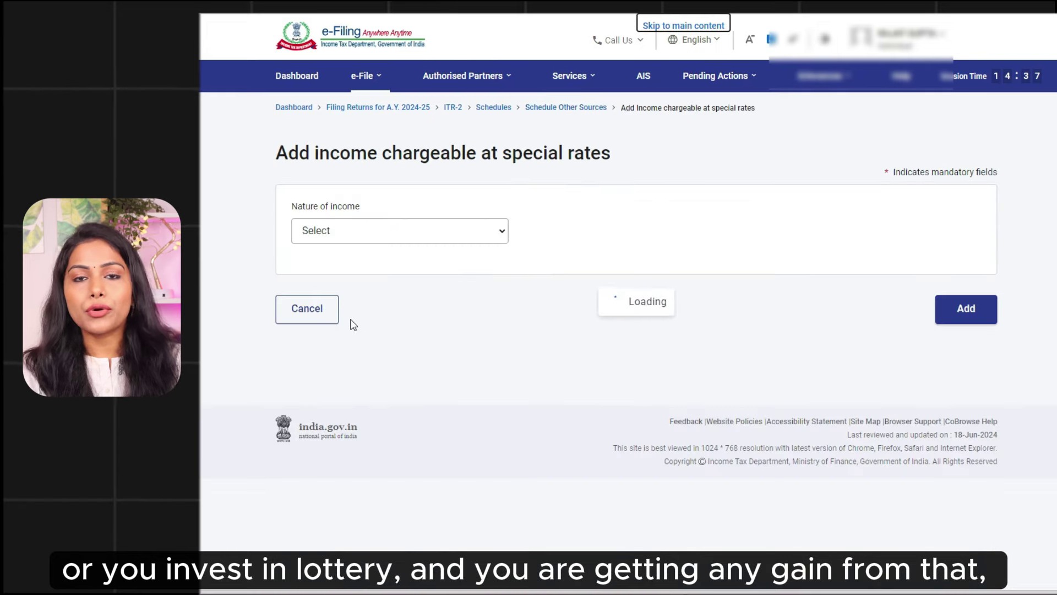
click(351, 235)
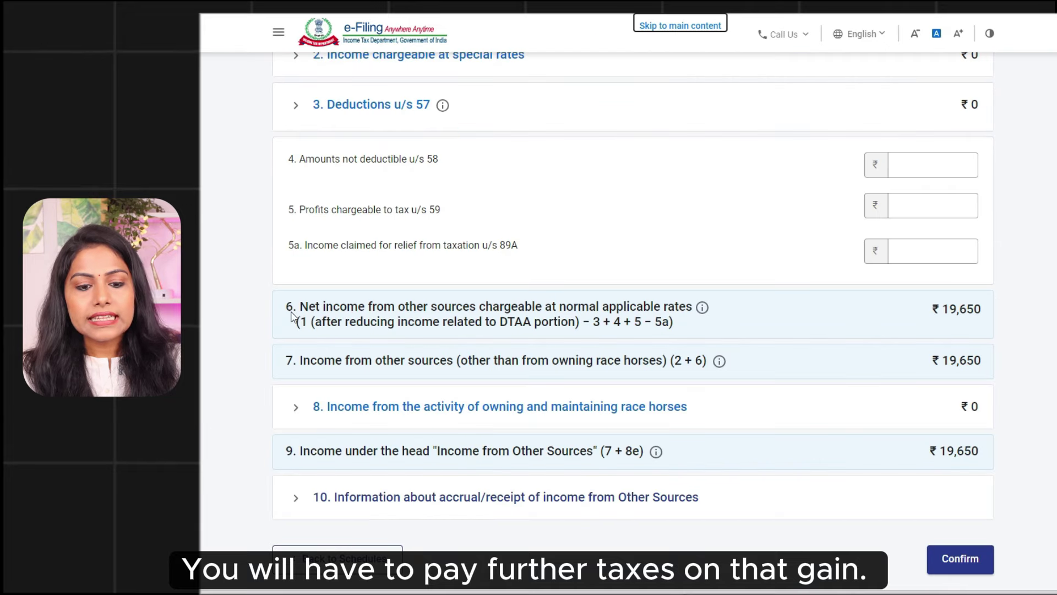
- Check the race horse income and the quarterly accrual/receipt information for other sources, and confirm Schedule Other Sources
scroll(757, 421, down, 1)
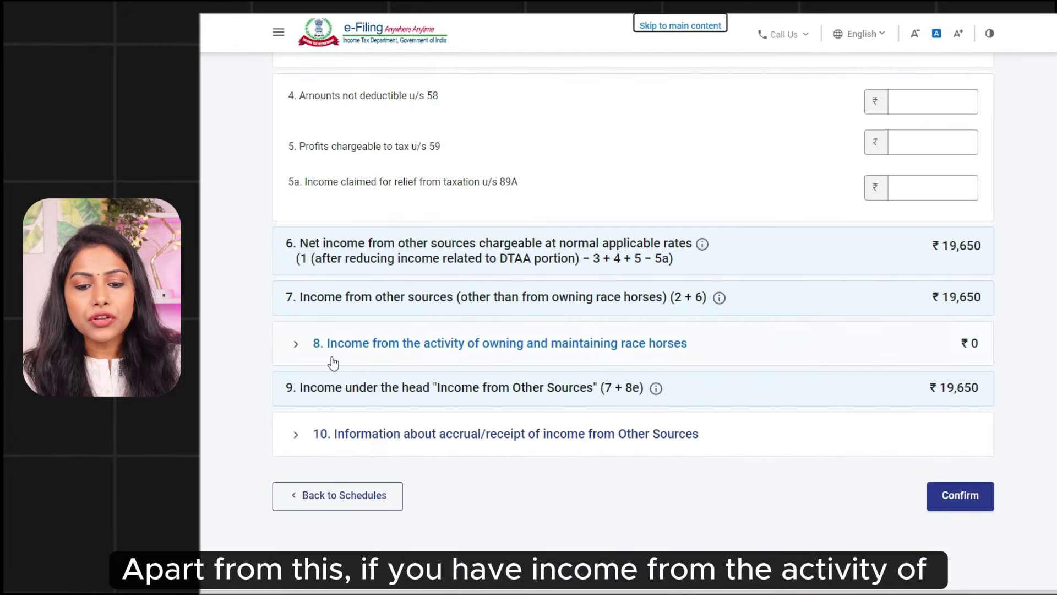
click(296, 344)
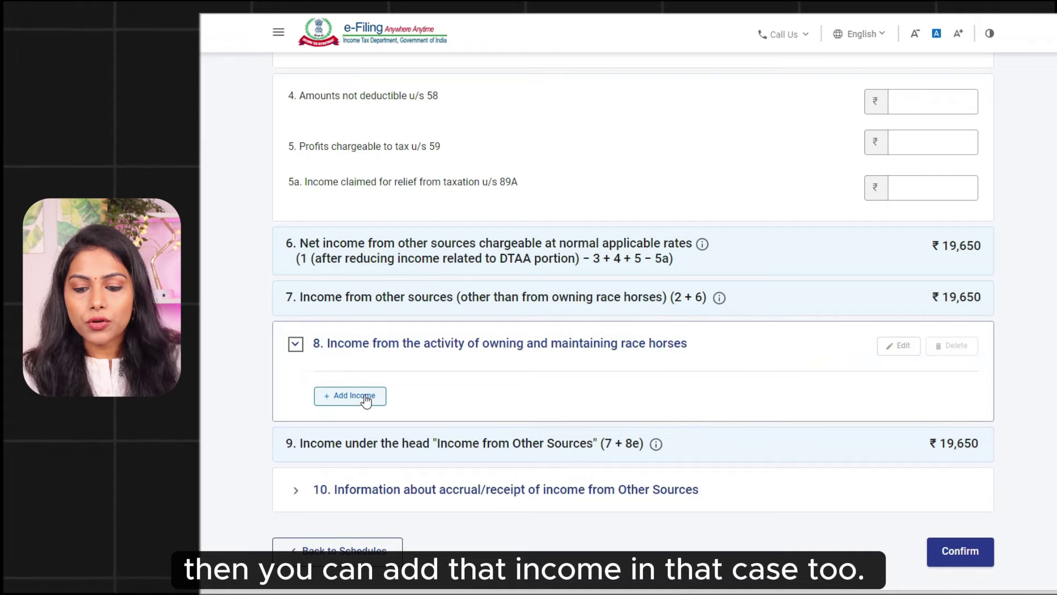
scroll(352, 385, down, 2)
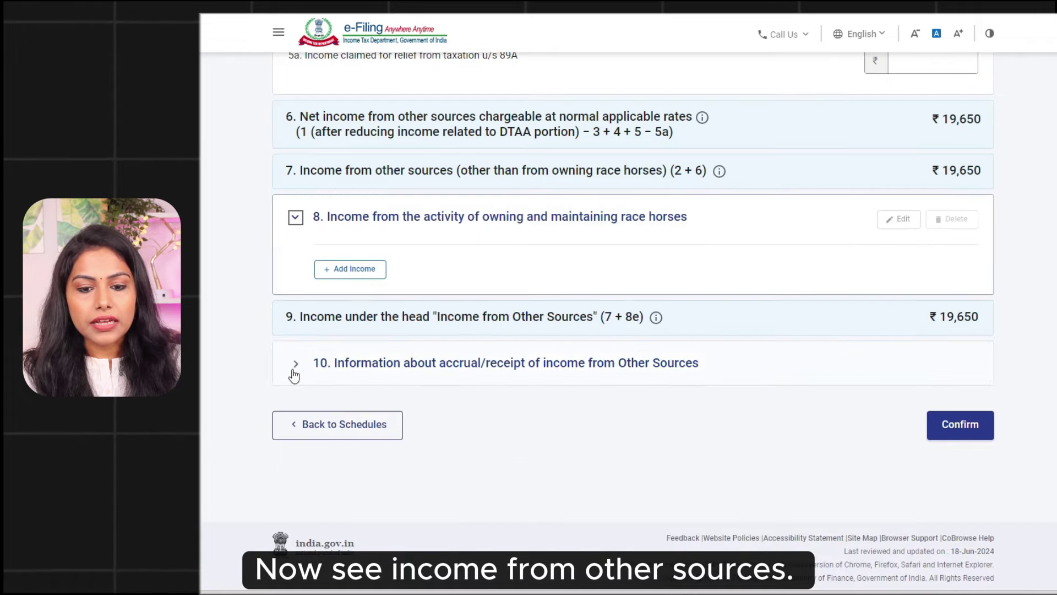
click(296, 364)
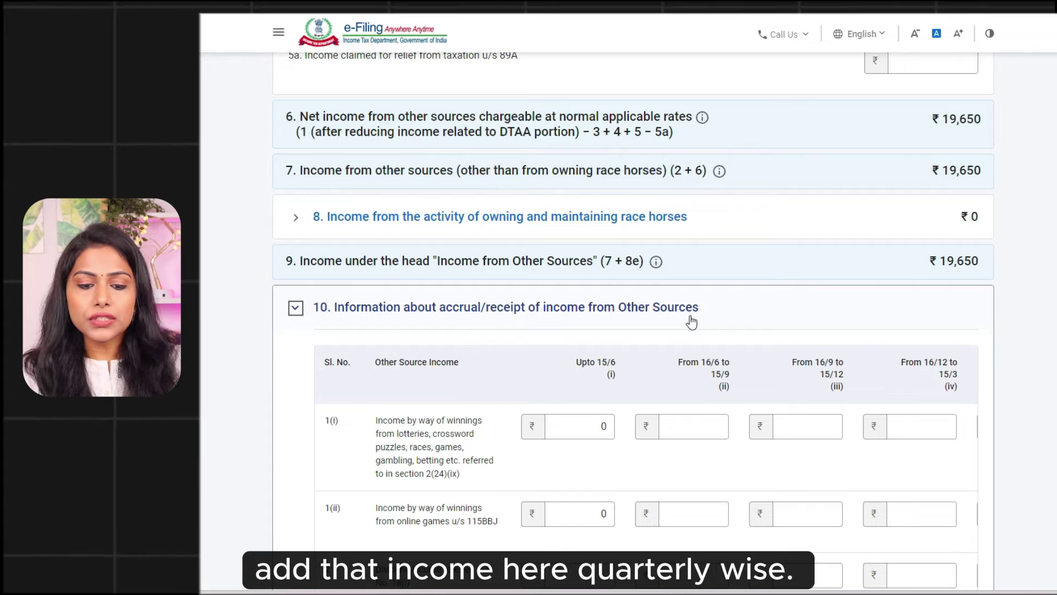
scroll(691, 322, down, 1)
scroll(691, 322, down, 4)
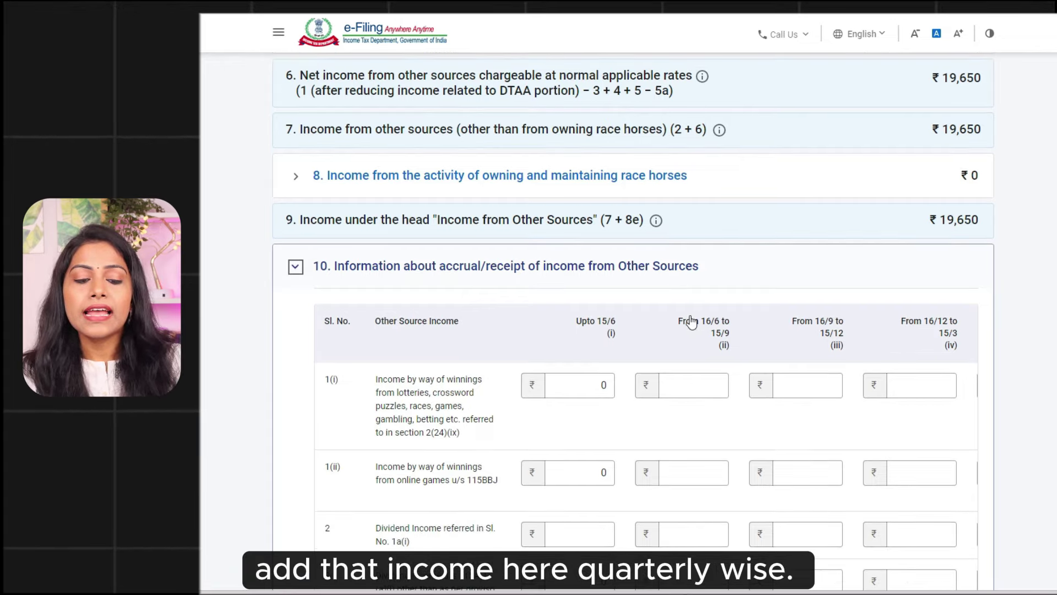
scroll(502, 75, down, 8)
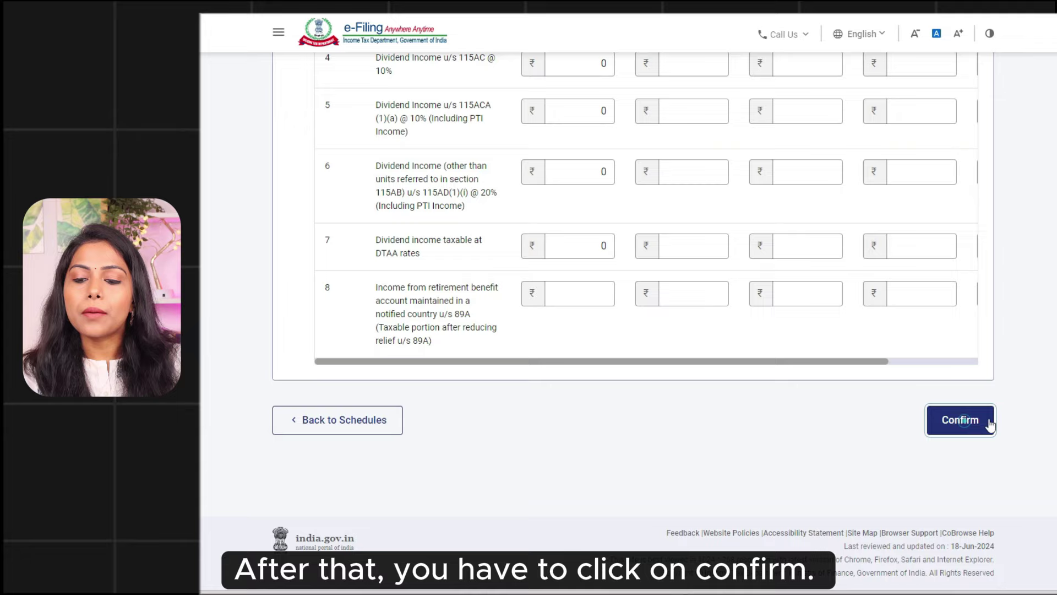
click(986, 424)
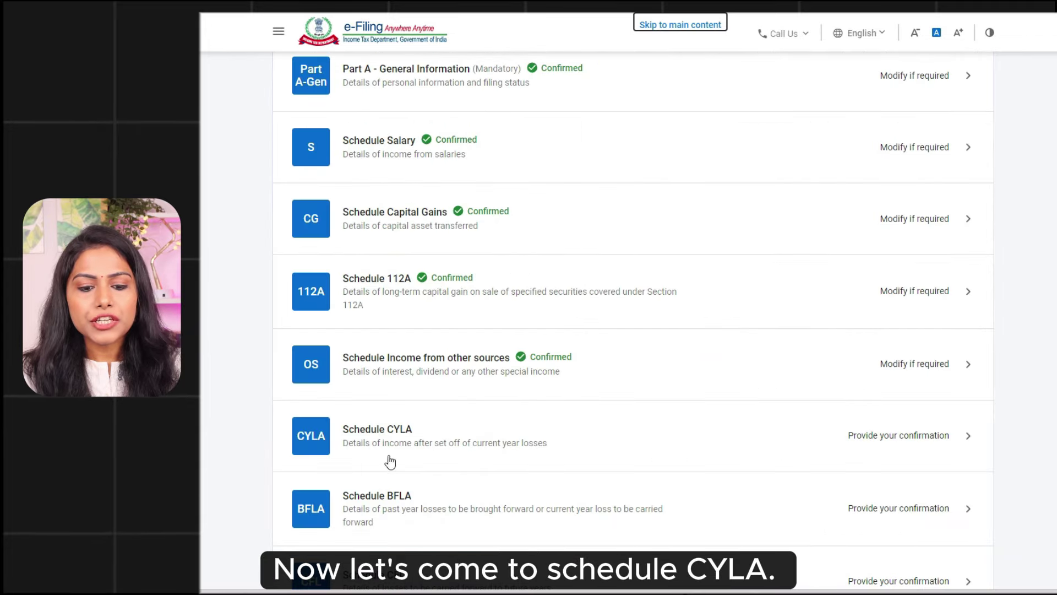
- Open Schedule CYLA, review the incomes remaining after current year loss set-off and confirm the schedule
click(491, 445)
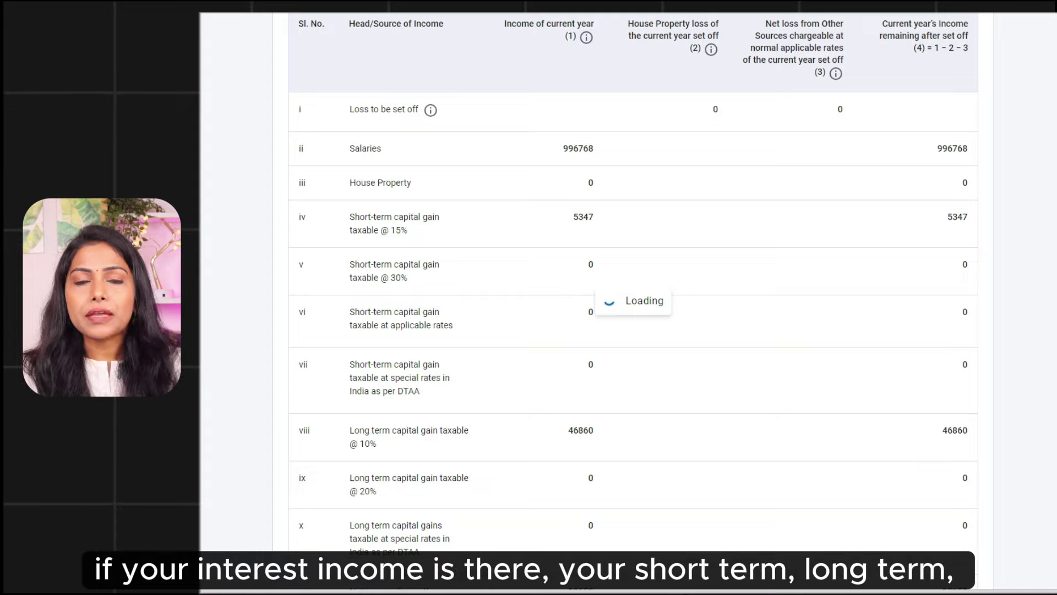
scroll(785, 355, down, 2)
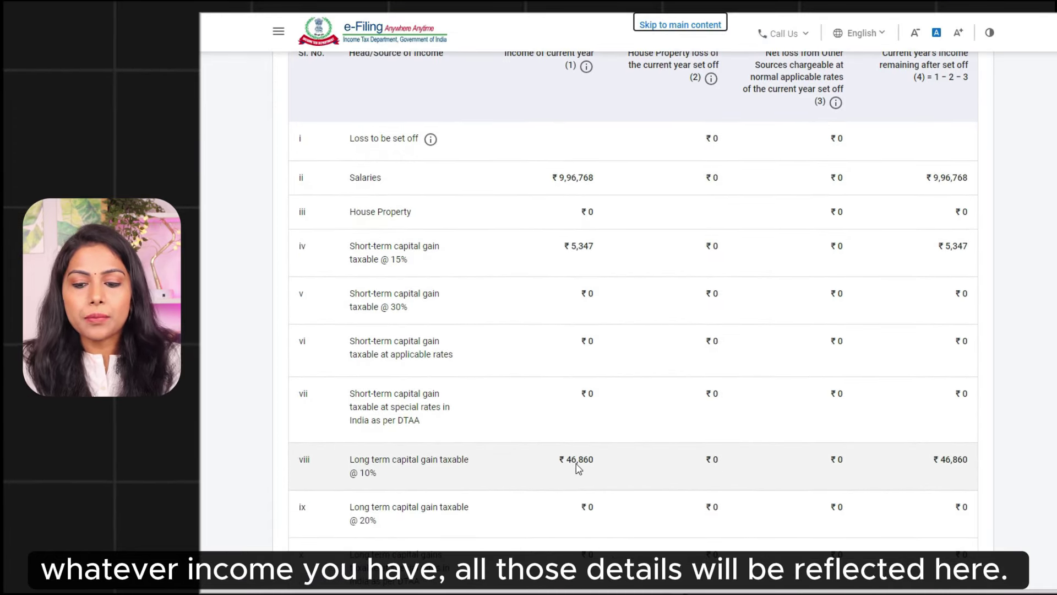
scroll(633, 319, down, 10)
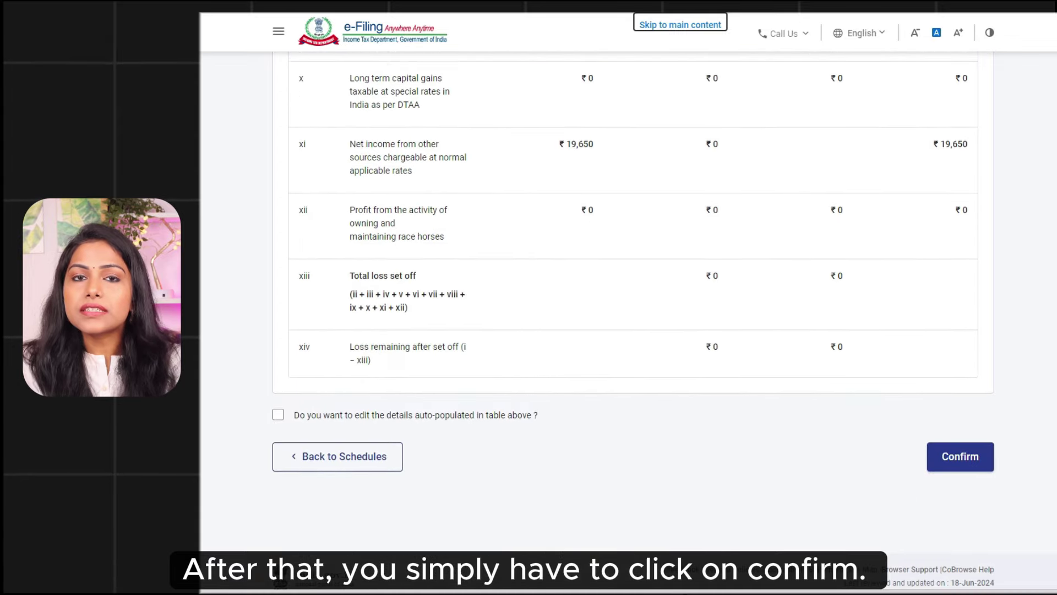
click(954, 468)
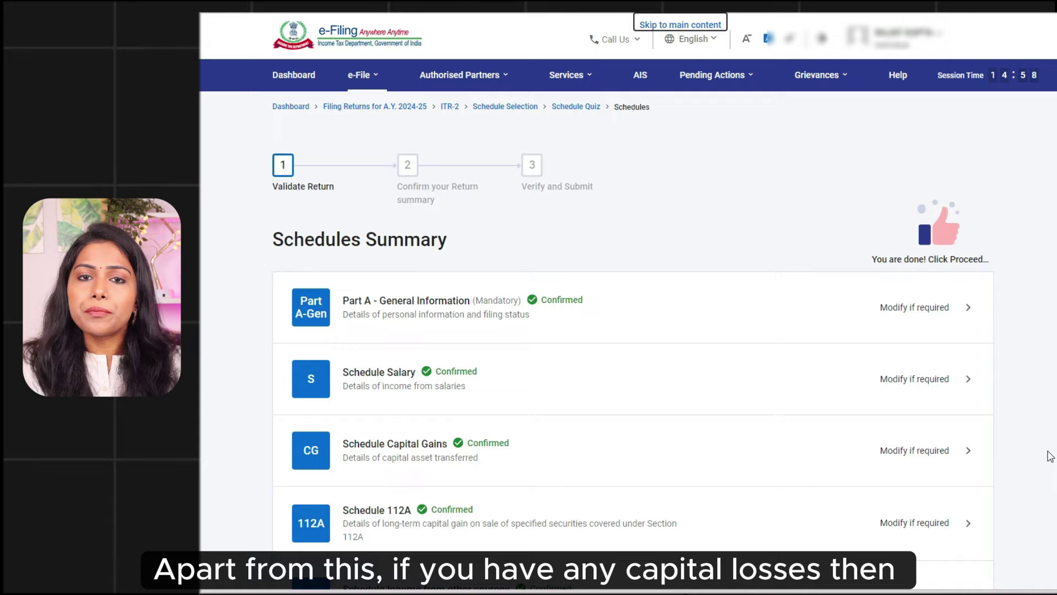
- Open and confirm Schedule BFLA, Schedule CFL and Schedule Special Income one after another
scroll(633, 319, down, 8)
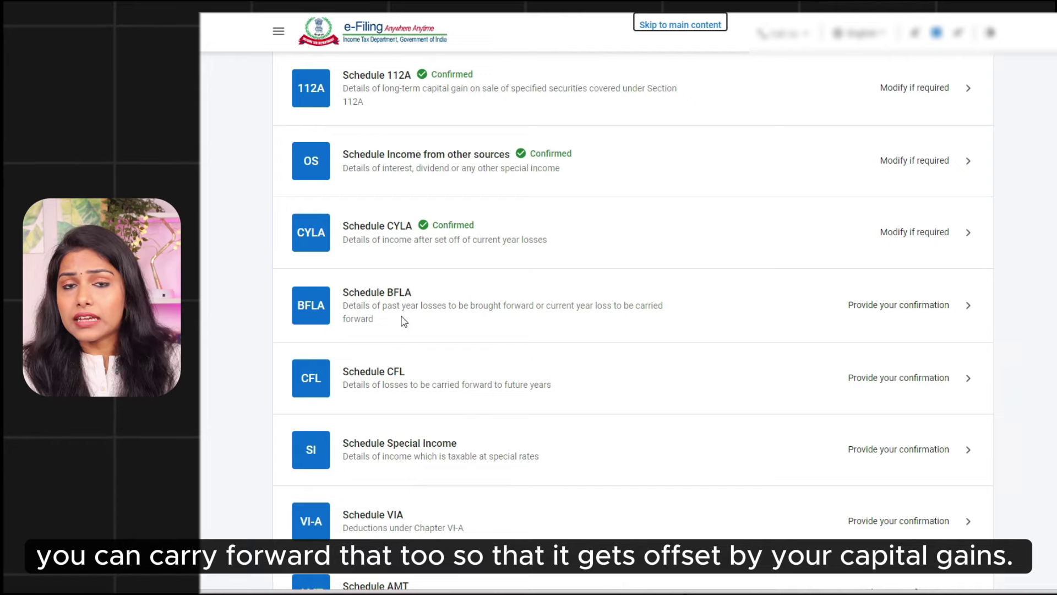
click(903, 301)
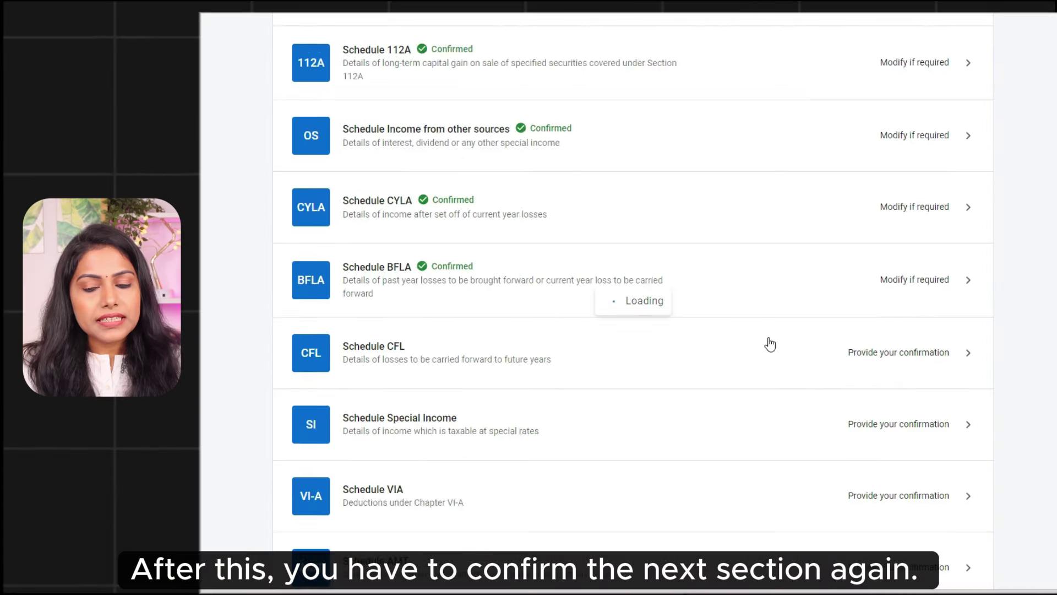
scroll(1056, 282, down, 5)
scroll(654, 357, down, 2)
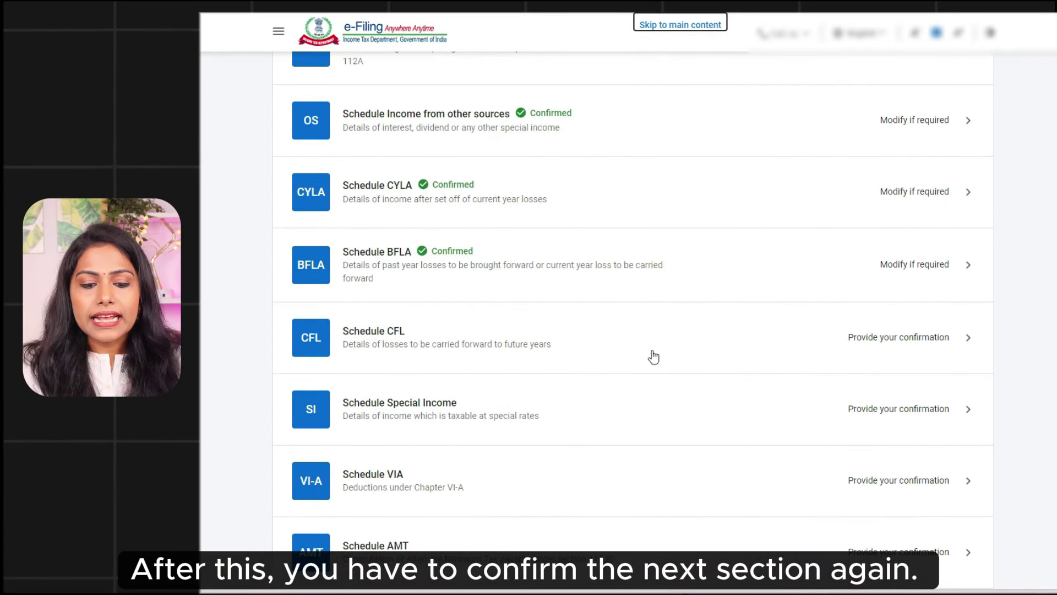
click(878, 338)
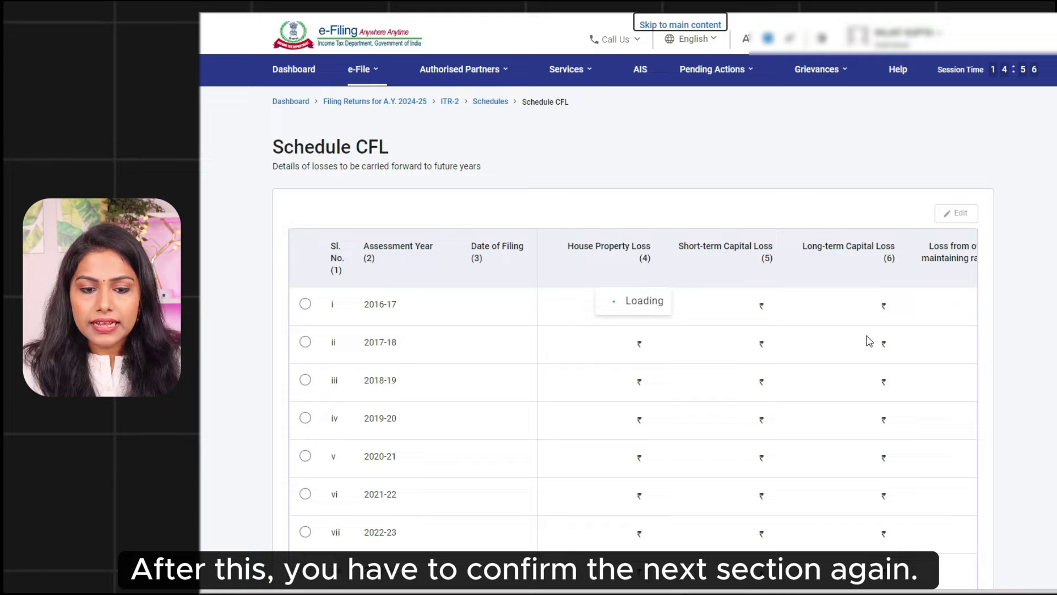
scroll(879, 335, down, 9)
click(936, 423)
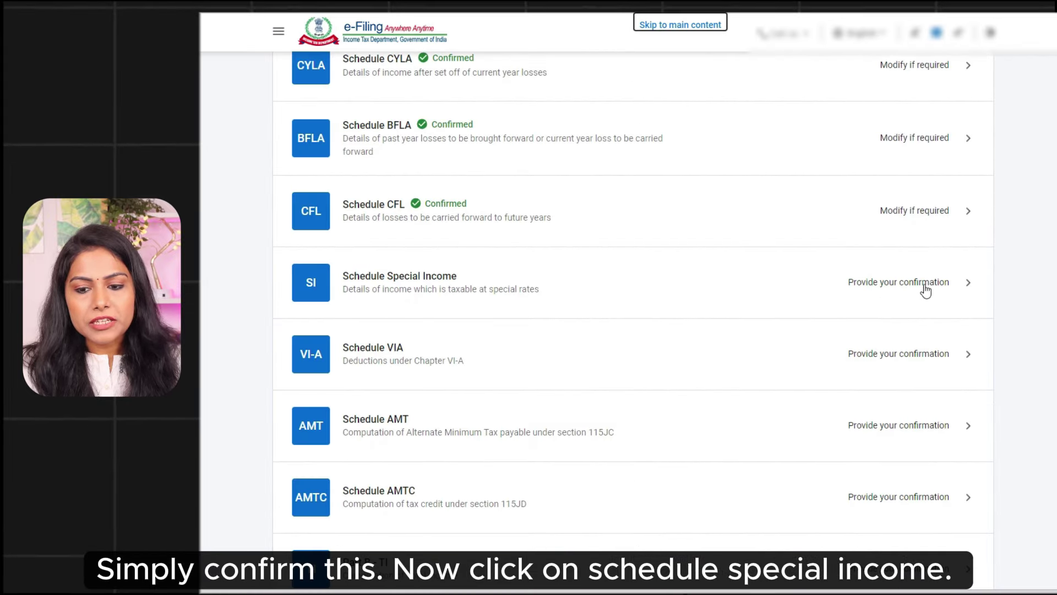
click(924, 283)
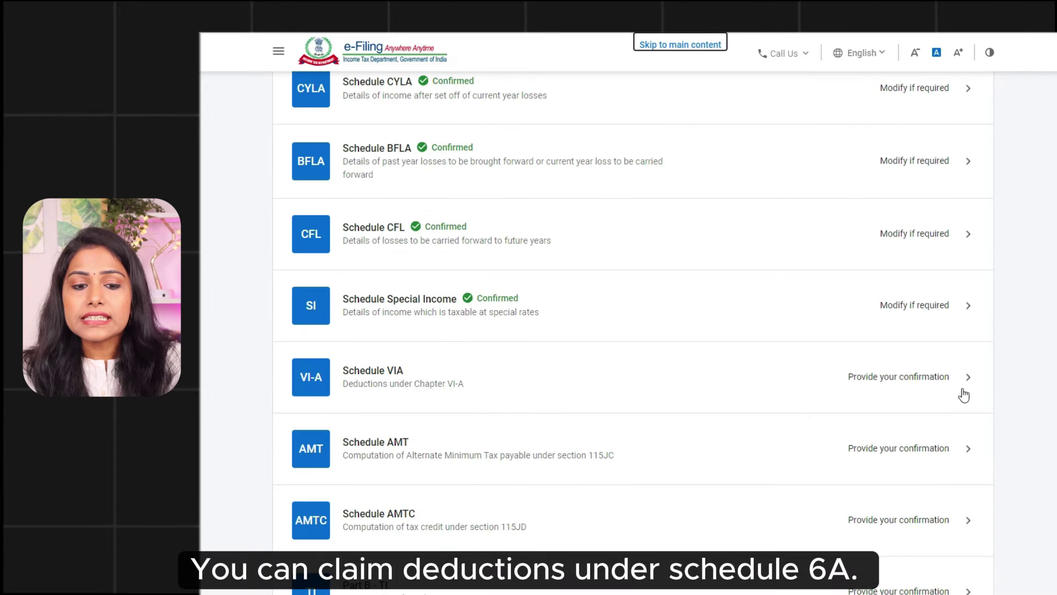
- Open Schedule VI-A, review the deductions under Part B and Part C, CA and D, and confirm the schedule
click(937, 383)
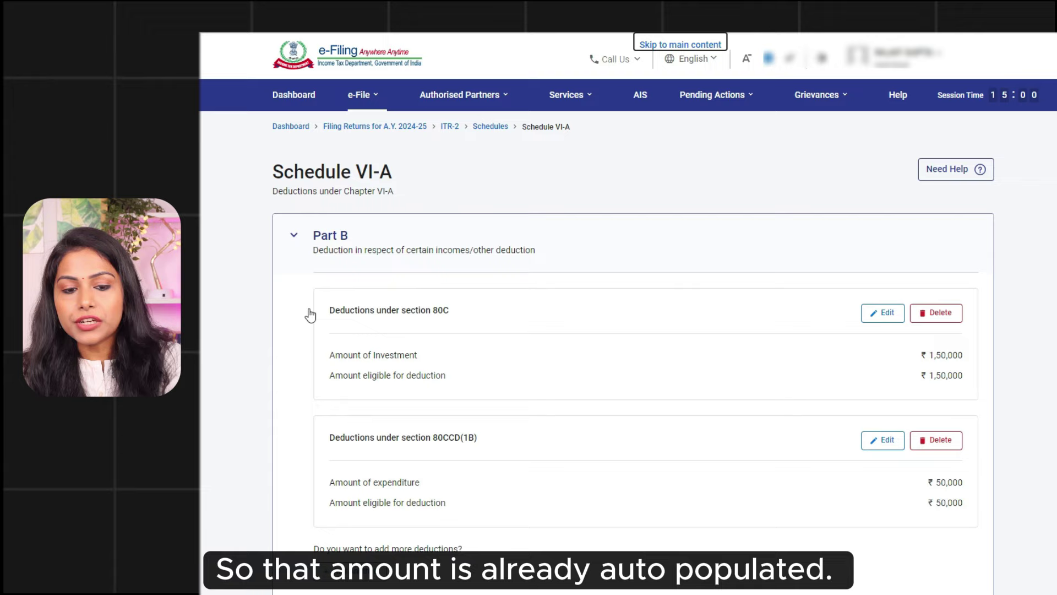
scroll(304, 381, down, 2)
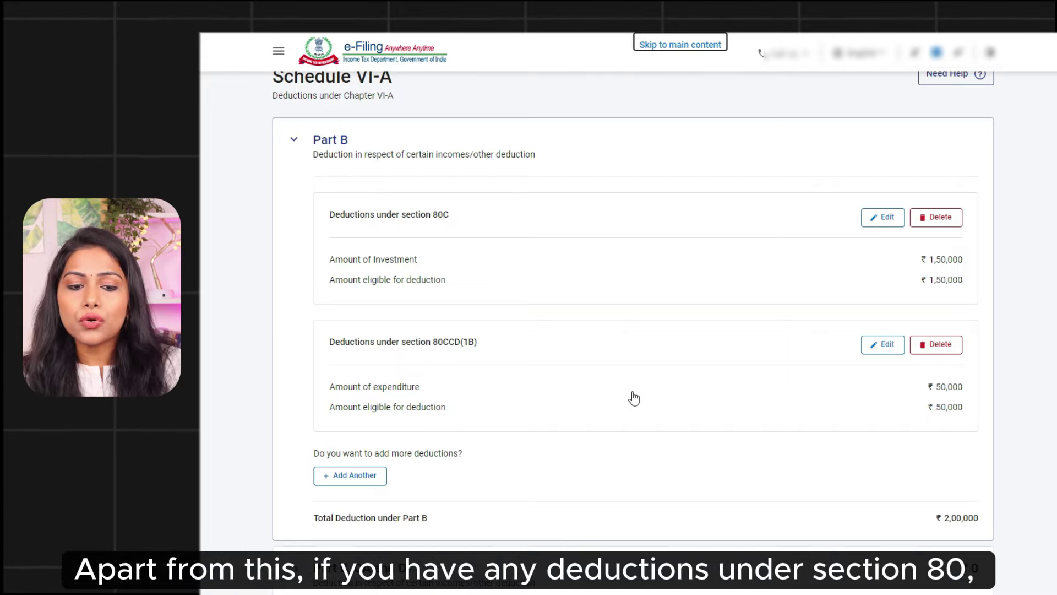
scroll(634, 398, down, 3)
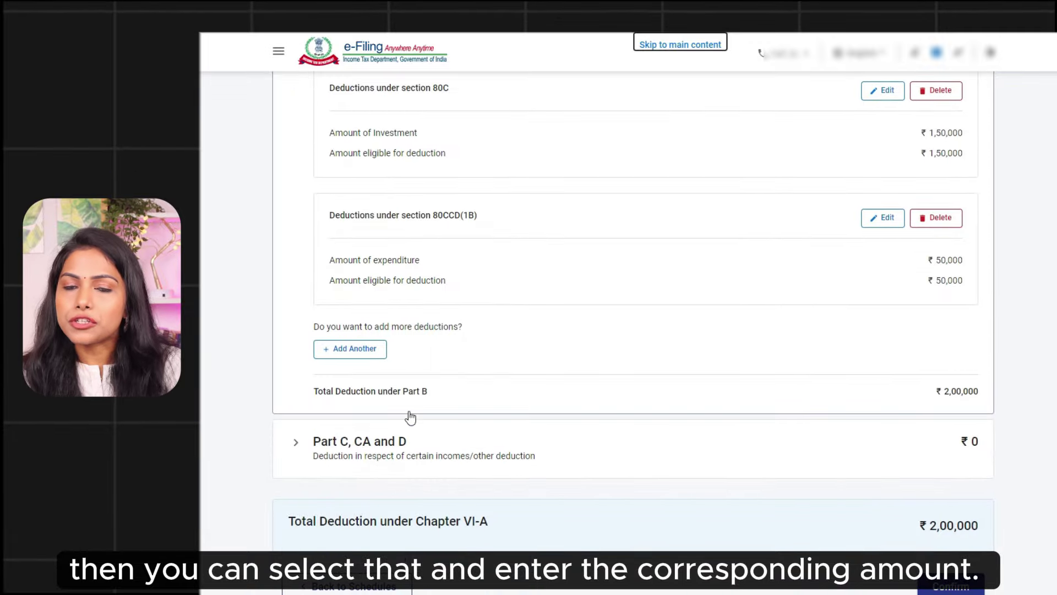
click(366, 350)
click(385, 379)
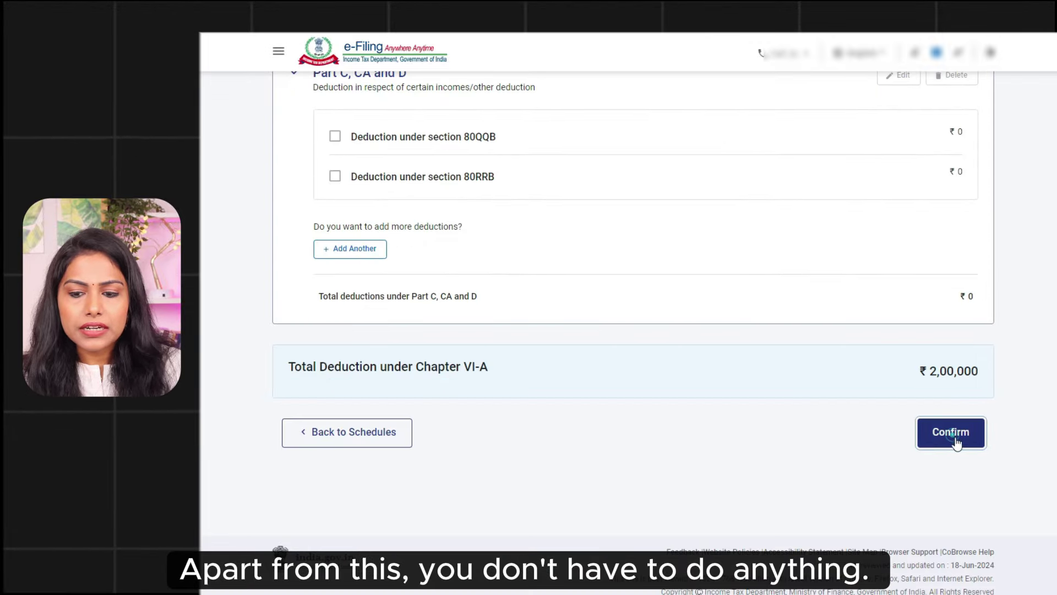
click(951, 433)
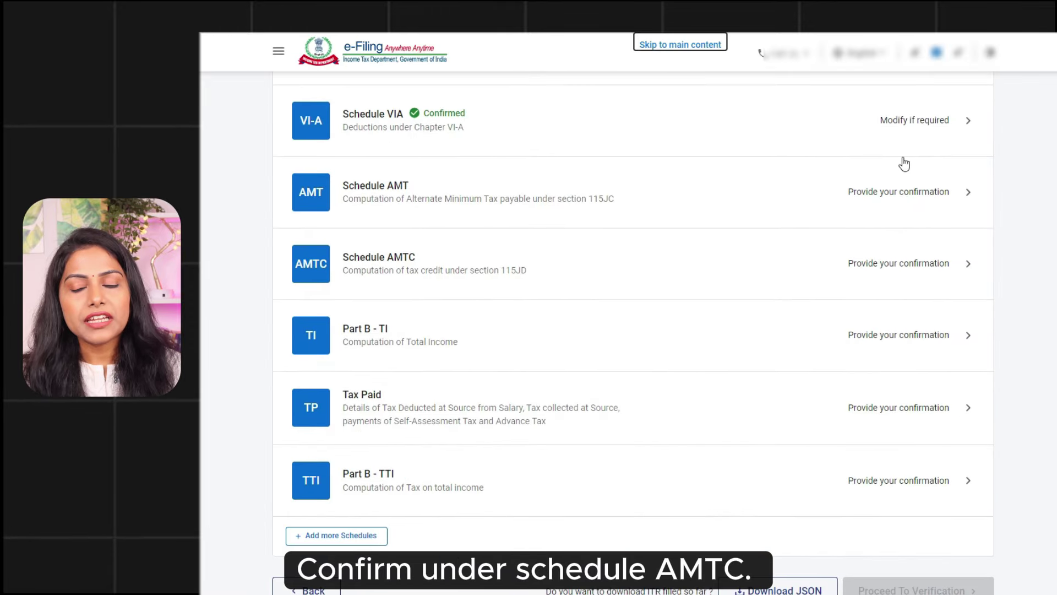
- Open and confirm Schedule AMT and Schedule AMTC without adding tax credit details
click(930, 197)
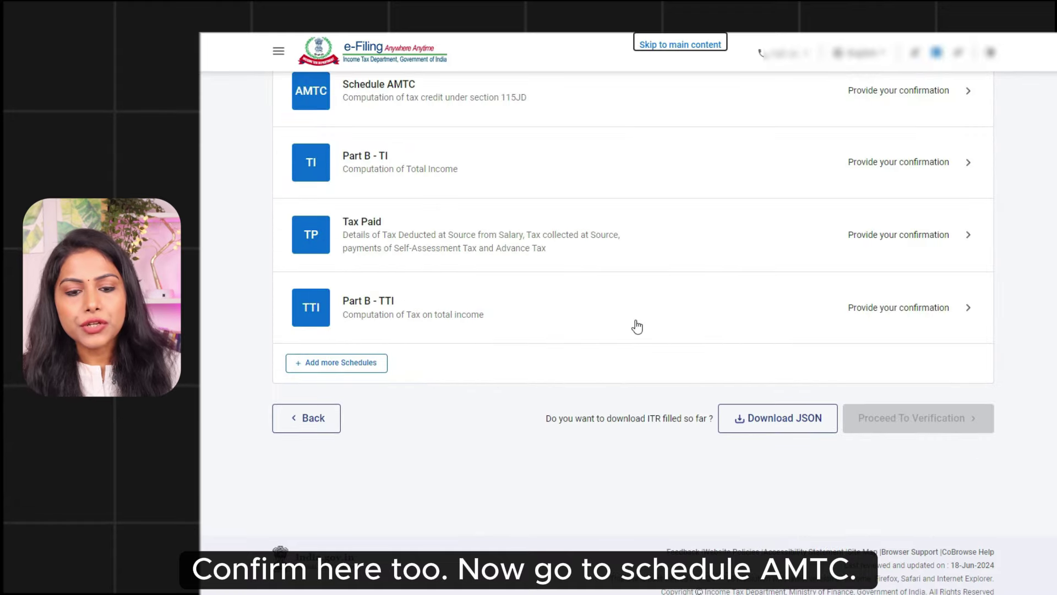
scroll(627, 342, up, 3)
click(879, 290)
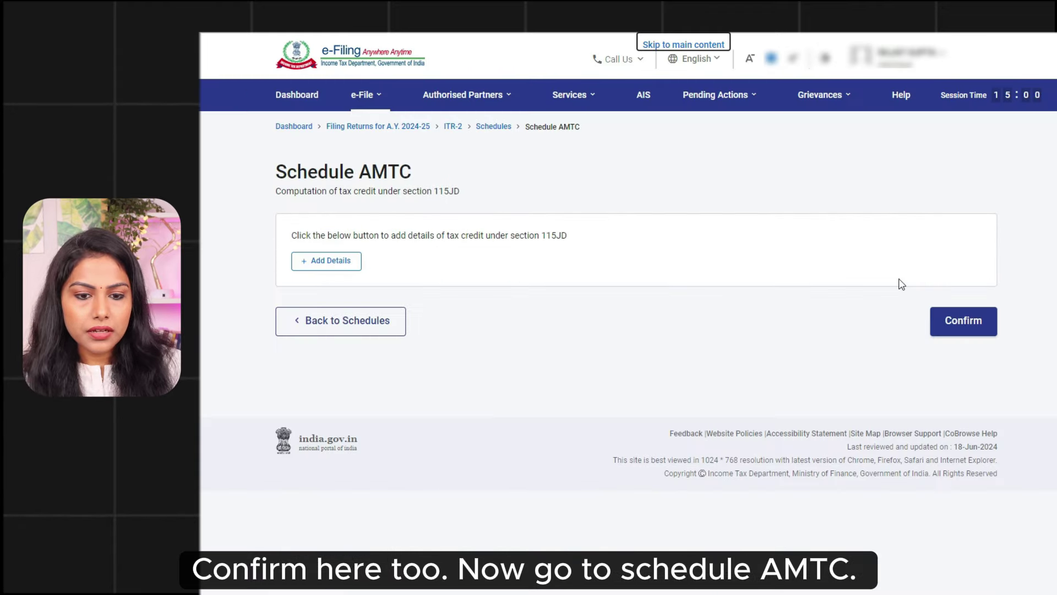
click(970, 326)
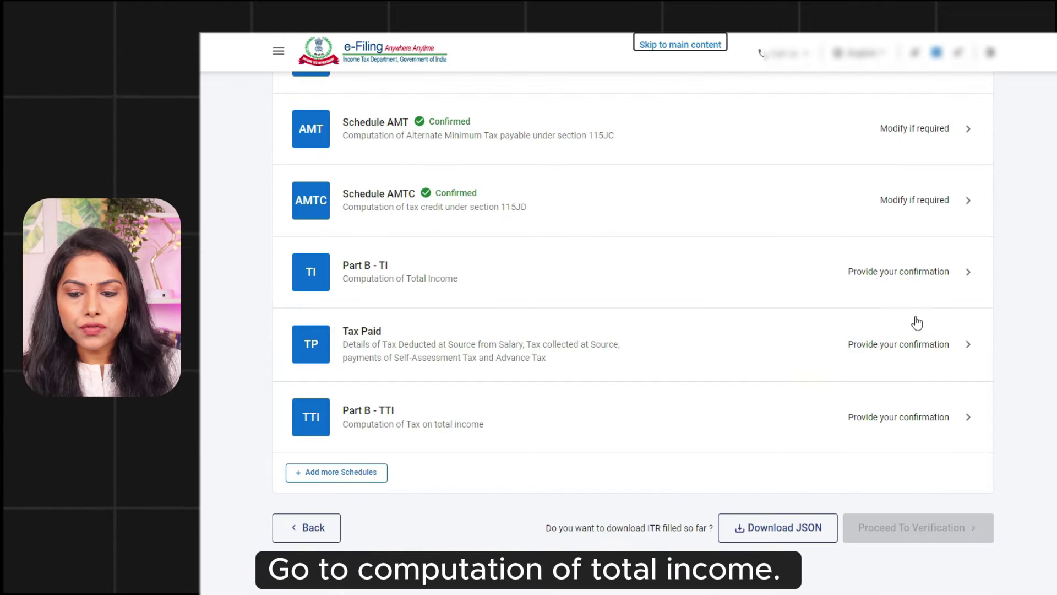
- Review and confirm the total income computation in Part B - TI and the TDS details in the Tax Paid schedule
click(942, 265)
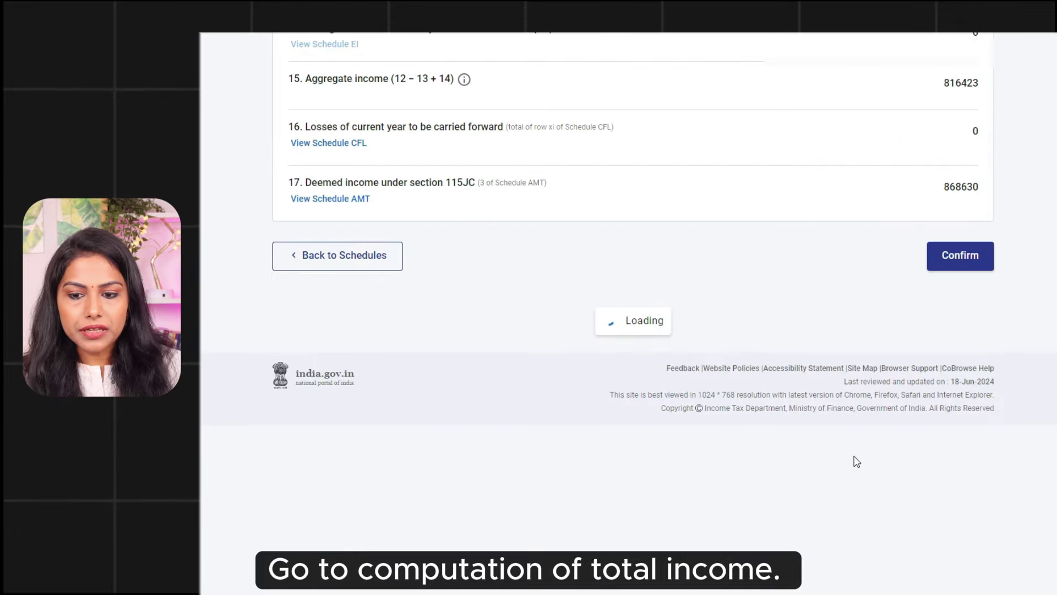
scroll(859, 447, down, 10)
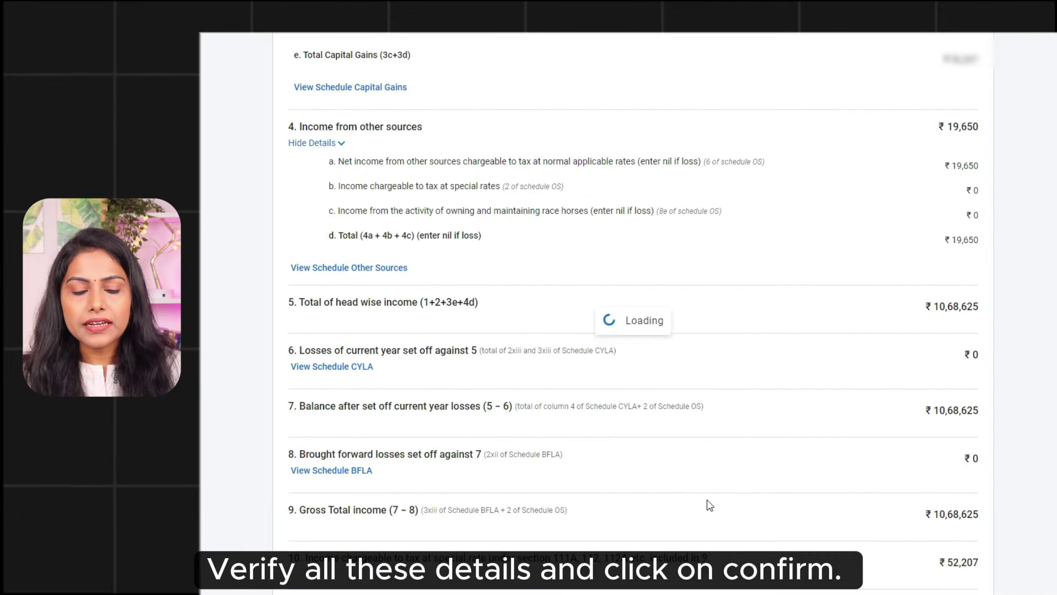
scroll(710, 500, down, 20)
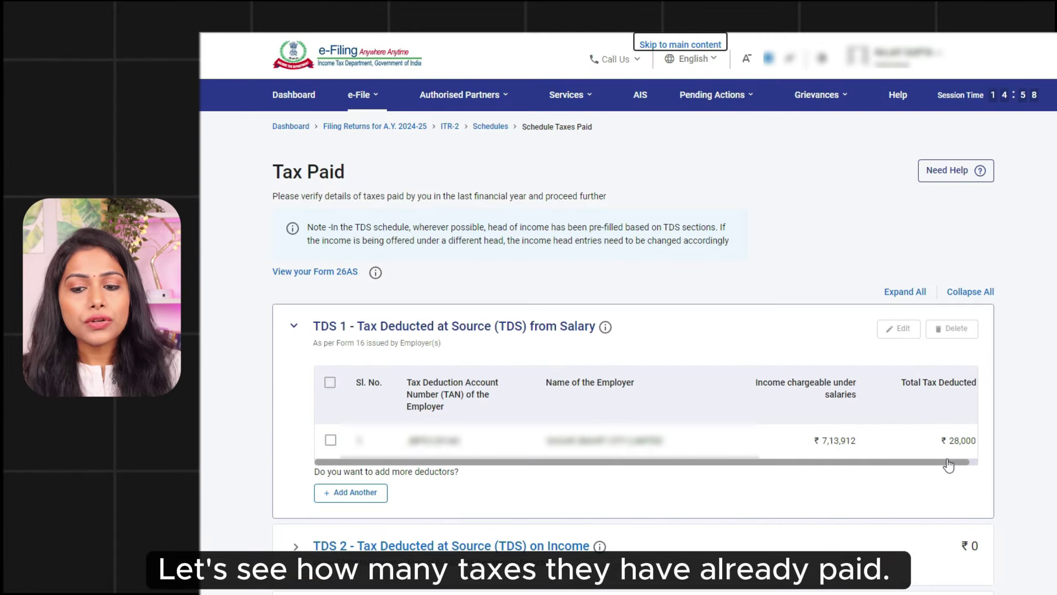
scroll(924, 442, down, 2)
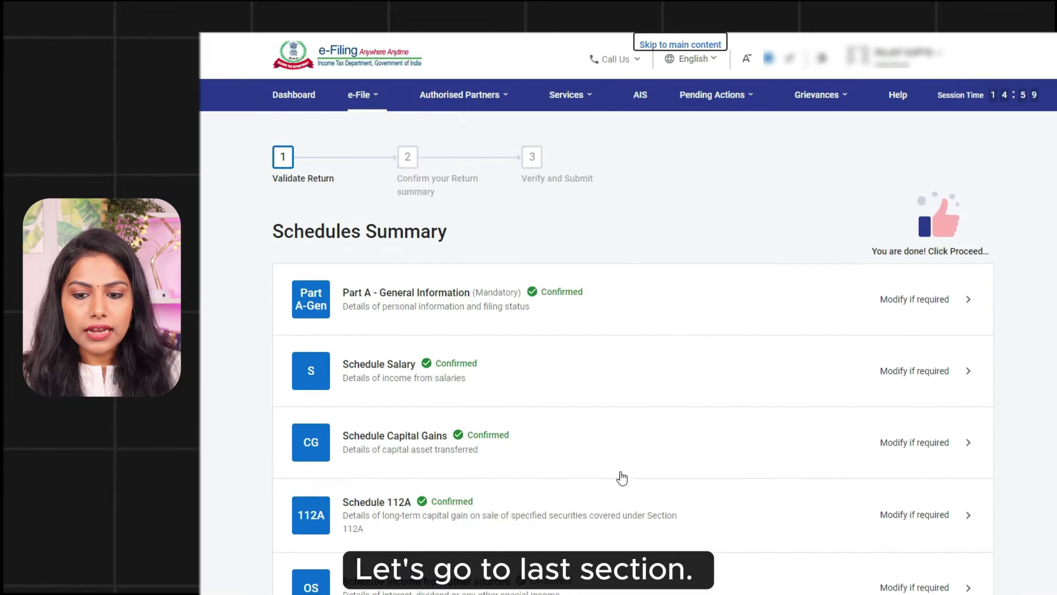
- Go to the end of the schedules summary and proceed with the return to the verify and submit stage
scroll(619, 477, down, 10)
scroll(622, 477, down, 5)
click(918, 448)
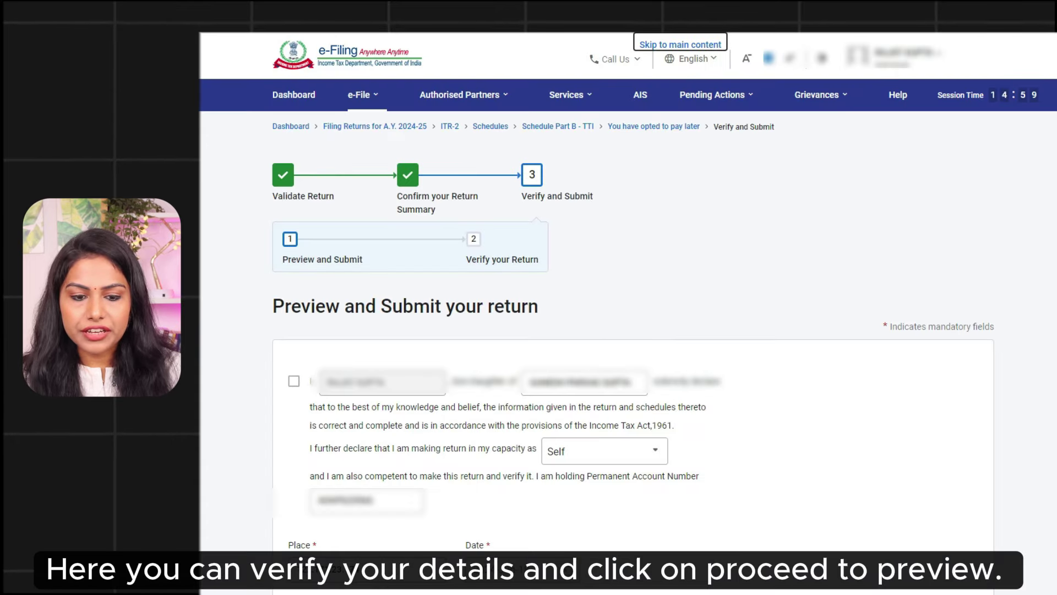
- Accept the declaration for the return, then preview the completed return and send it for validation
scroll(628, 330, down, 5)
click(294, 128)
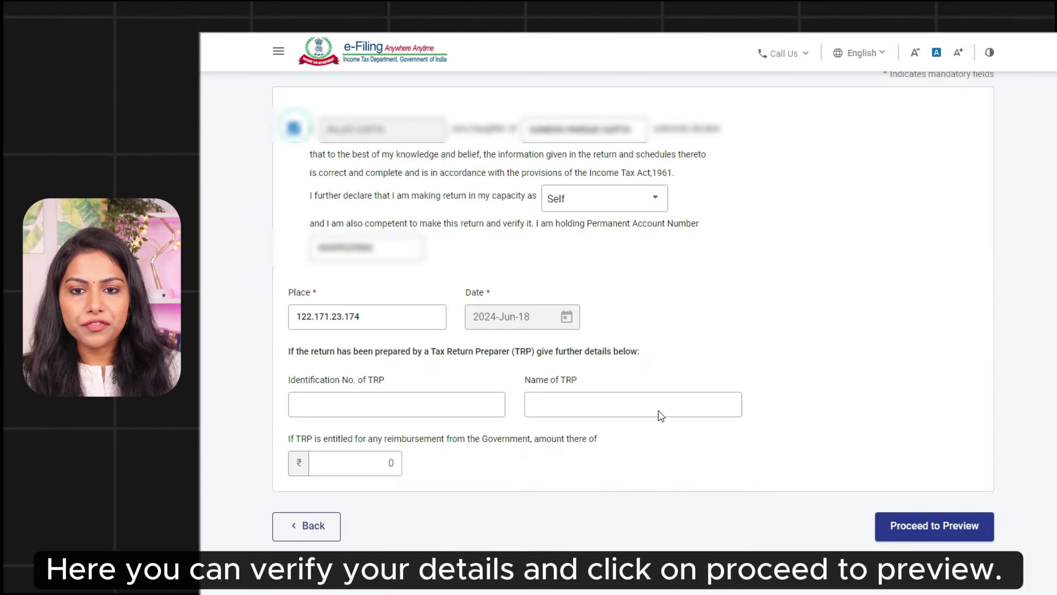
click(905, 524)
scroll(370, 531, down, 5)
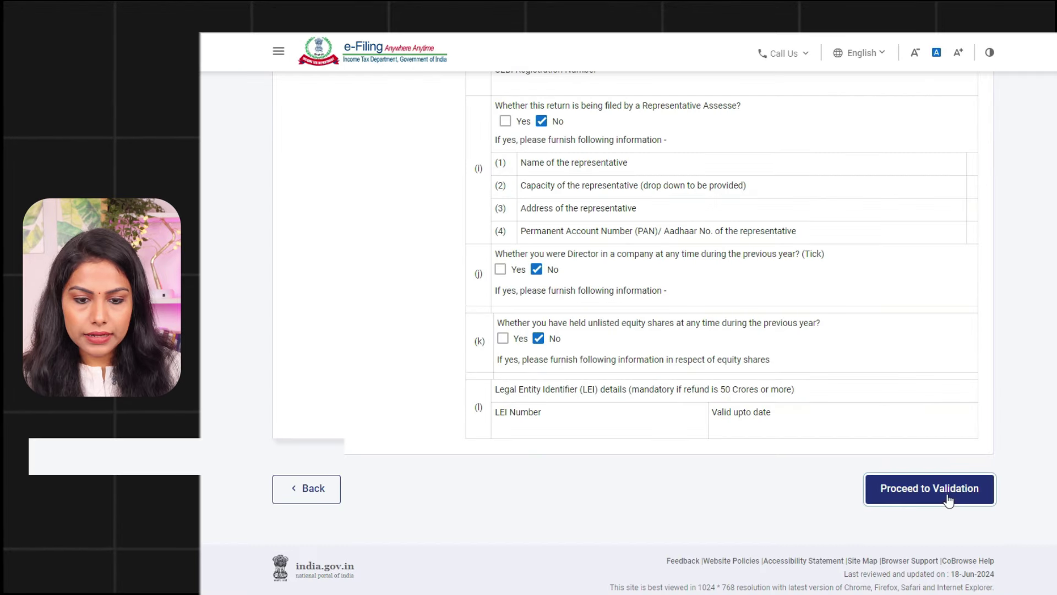
click(947, 495)
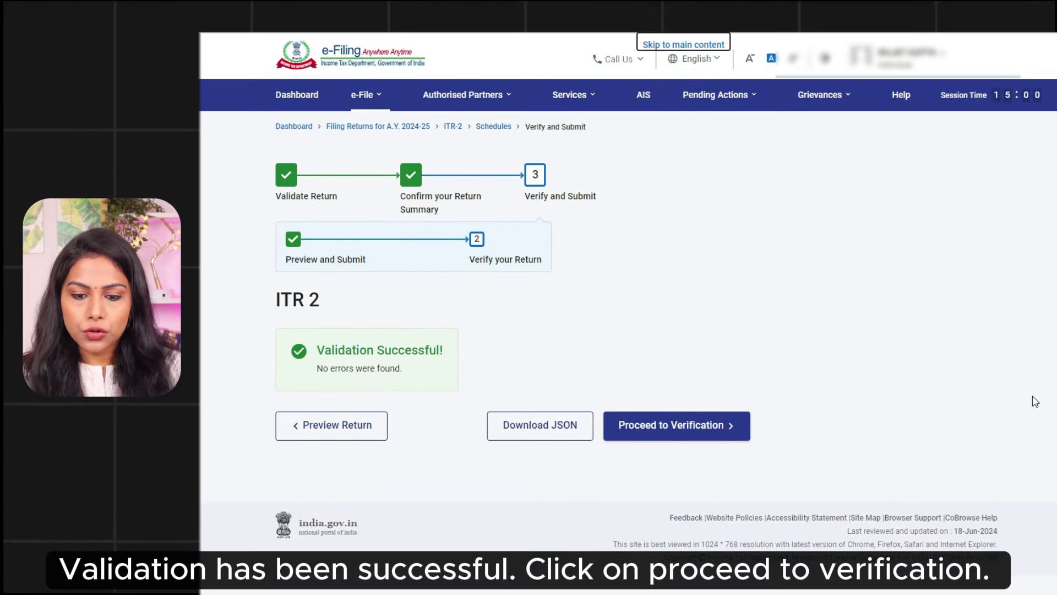